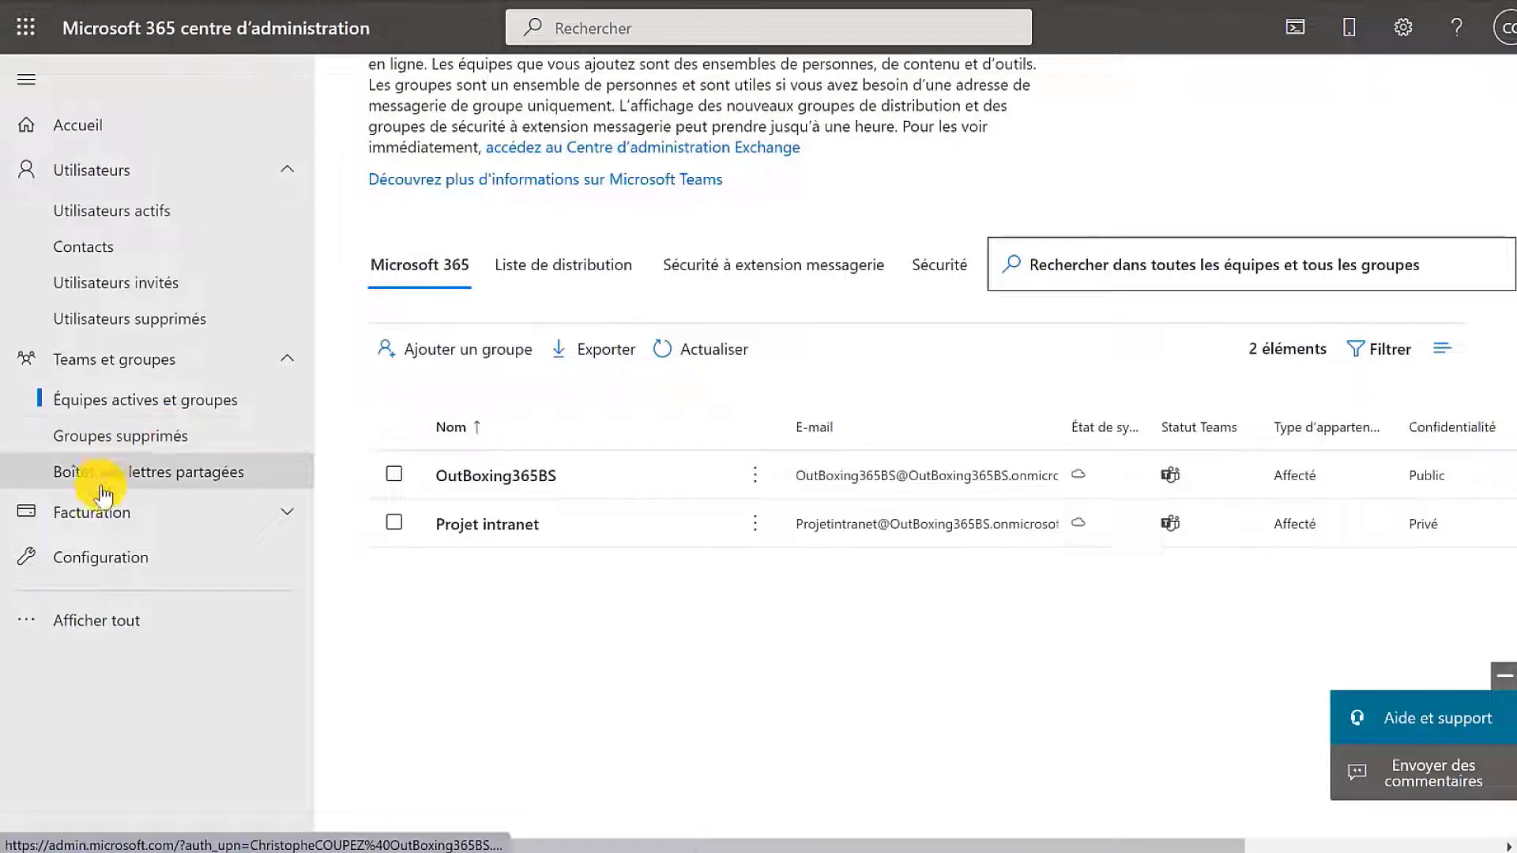
Step: Show the complete Microsoft 365 admin navigation, with the Facturation and Paramètres sections expanded
click(99, 512)
scroll(97, 521, down, 1)
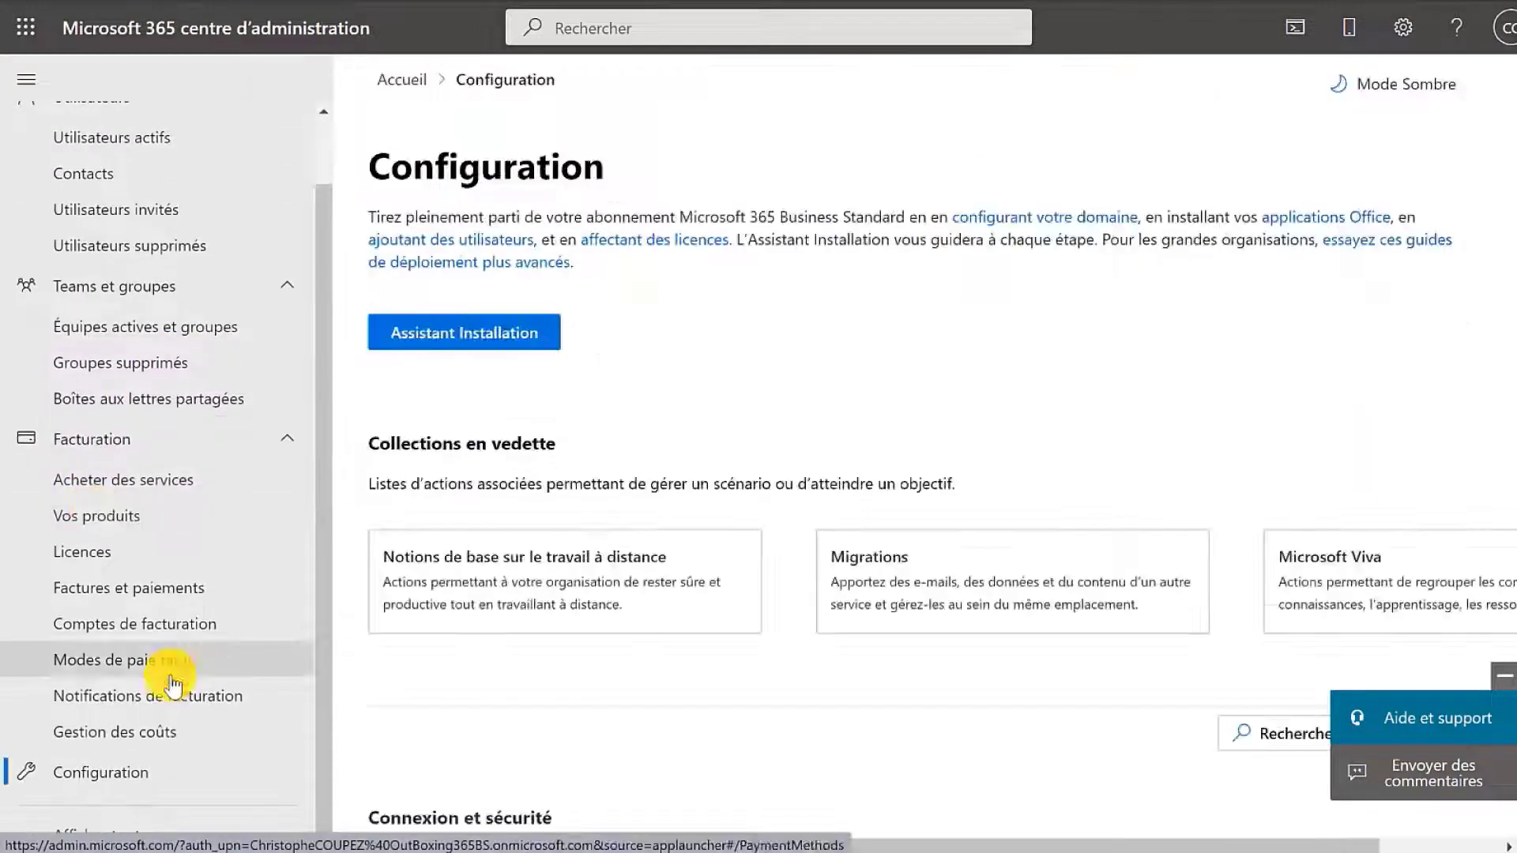
click(82, 835)
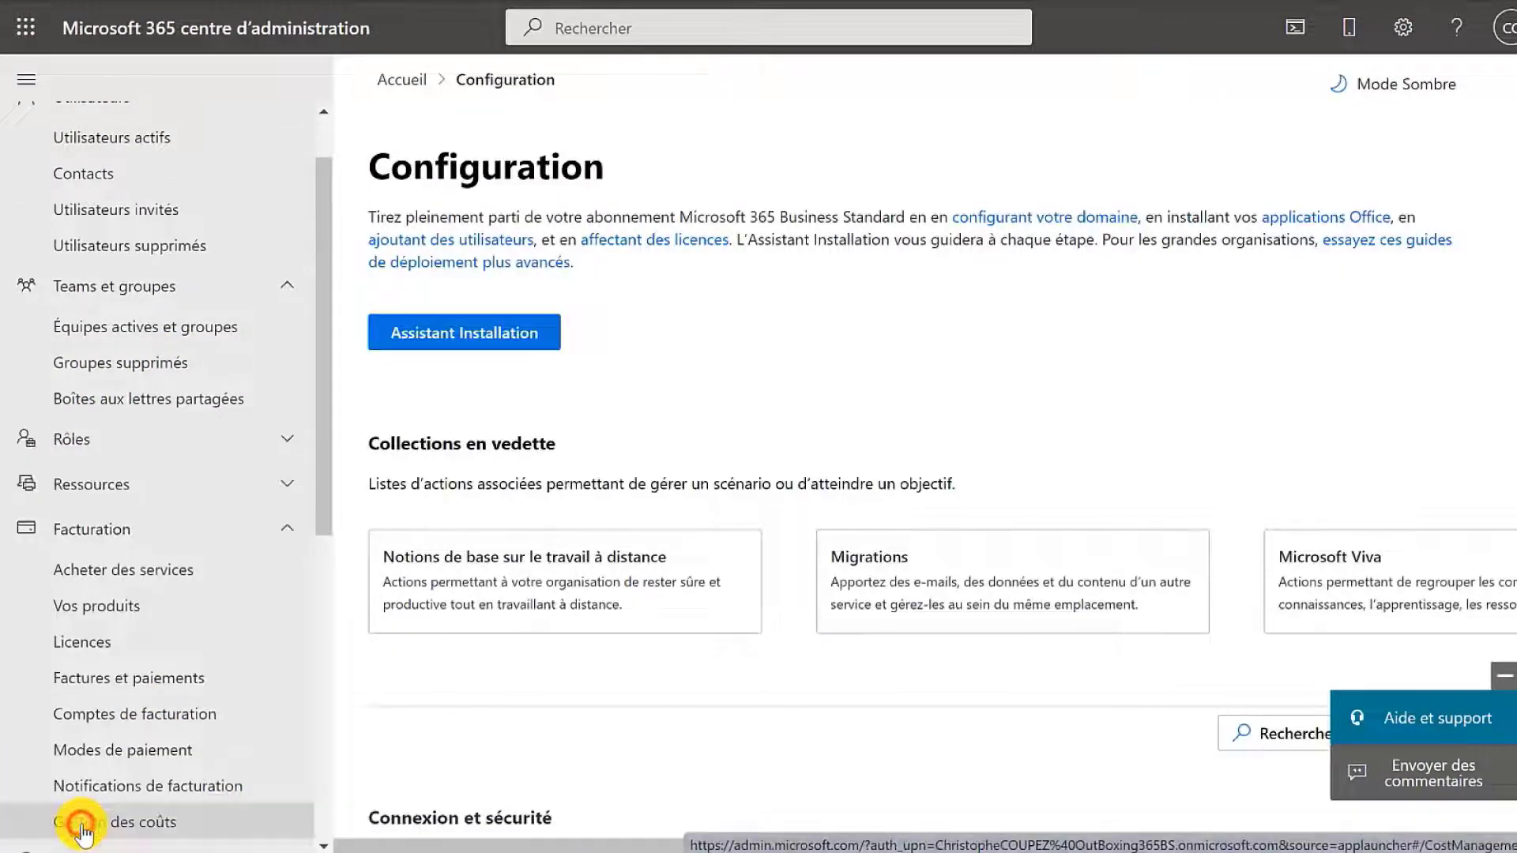
scroll(131, 695, down, 3)
scroll(140, 678, down, 4)
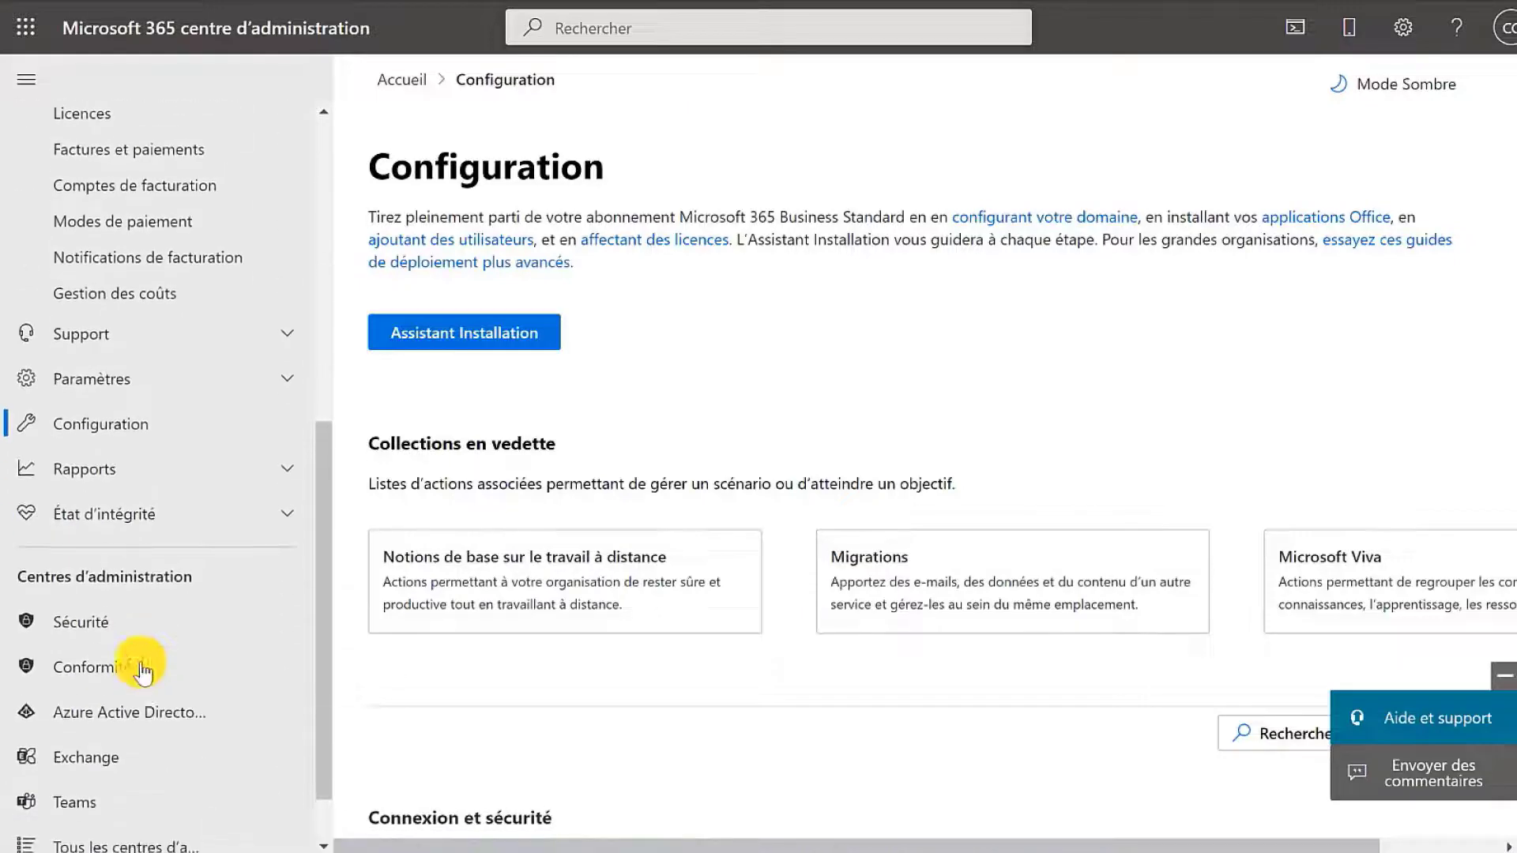
click(120, 388)
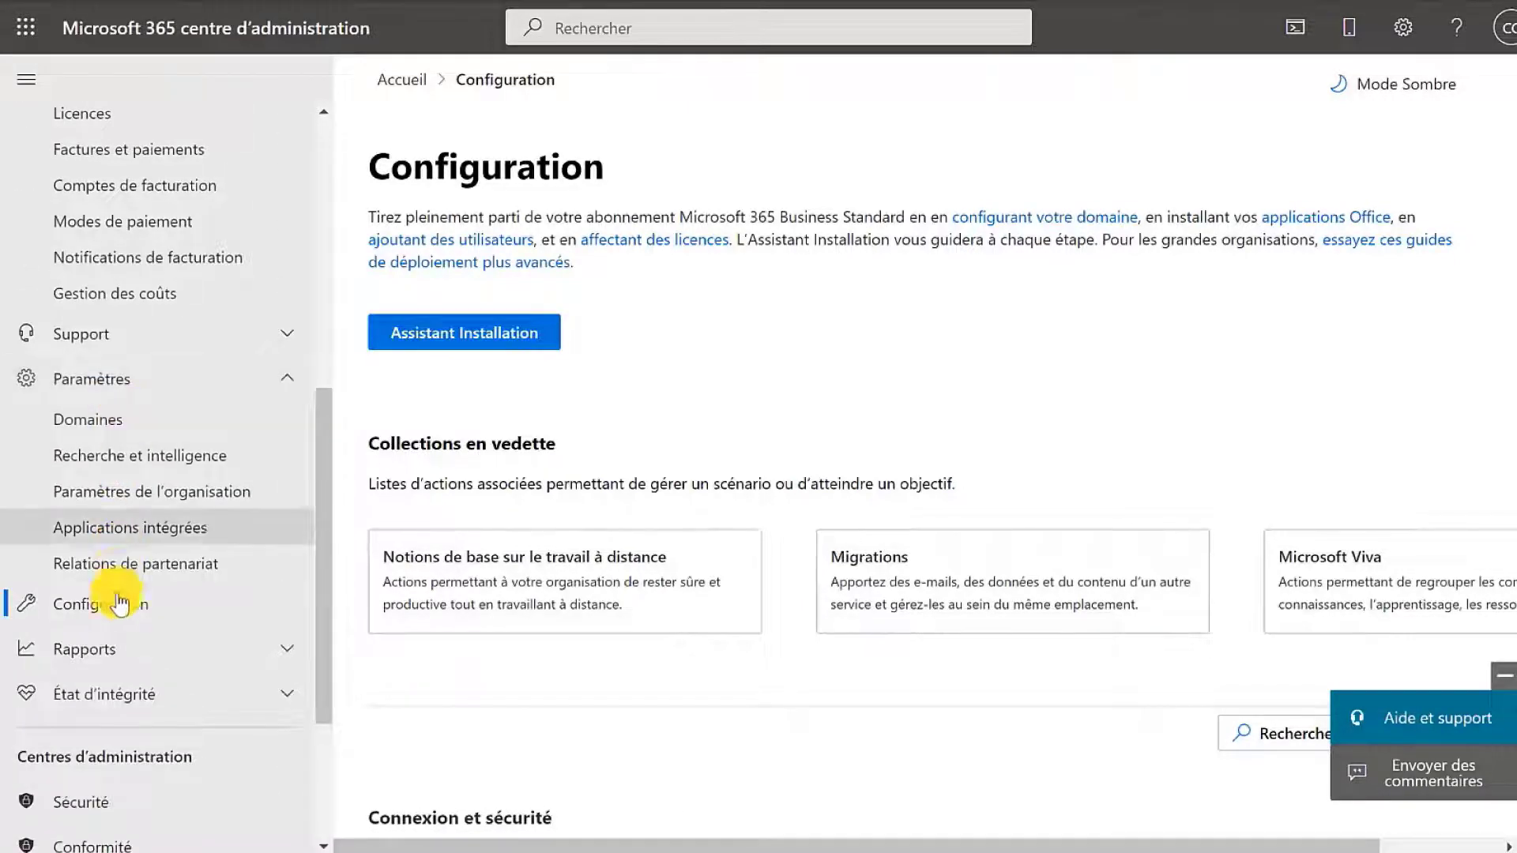
Step: View the Score de productivité report and the État d'intégrité des services page in the admin centre
click(114, 654)
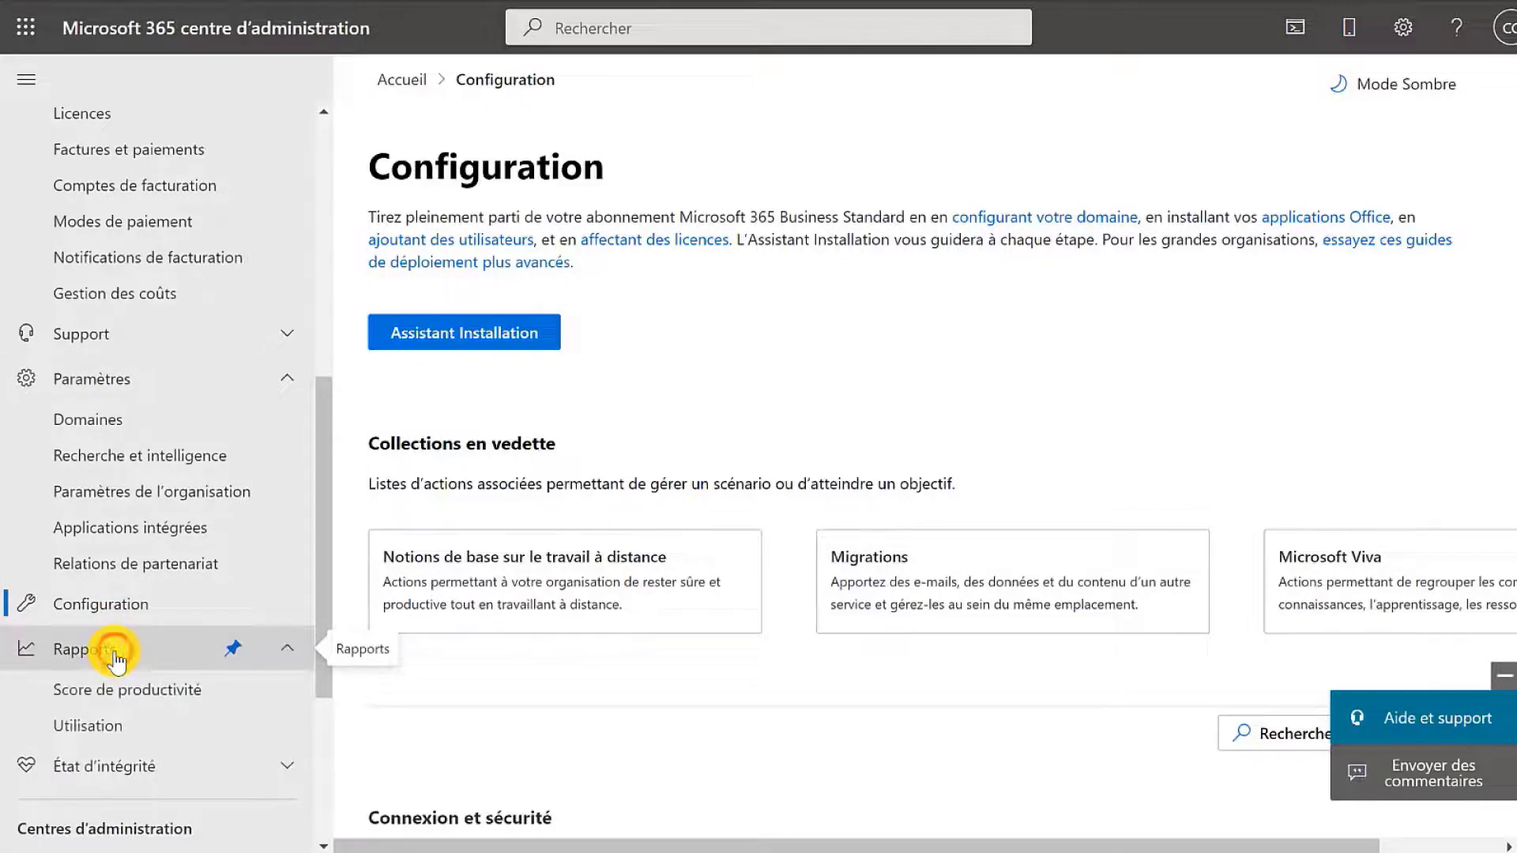
click(106, 690)
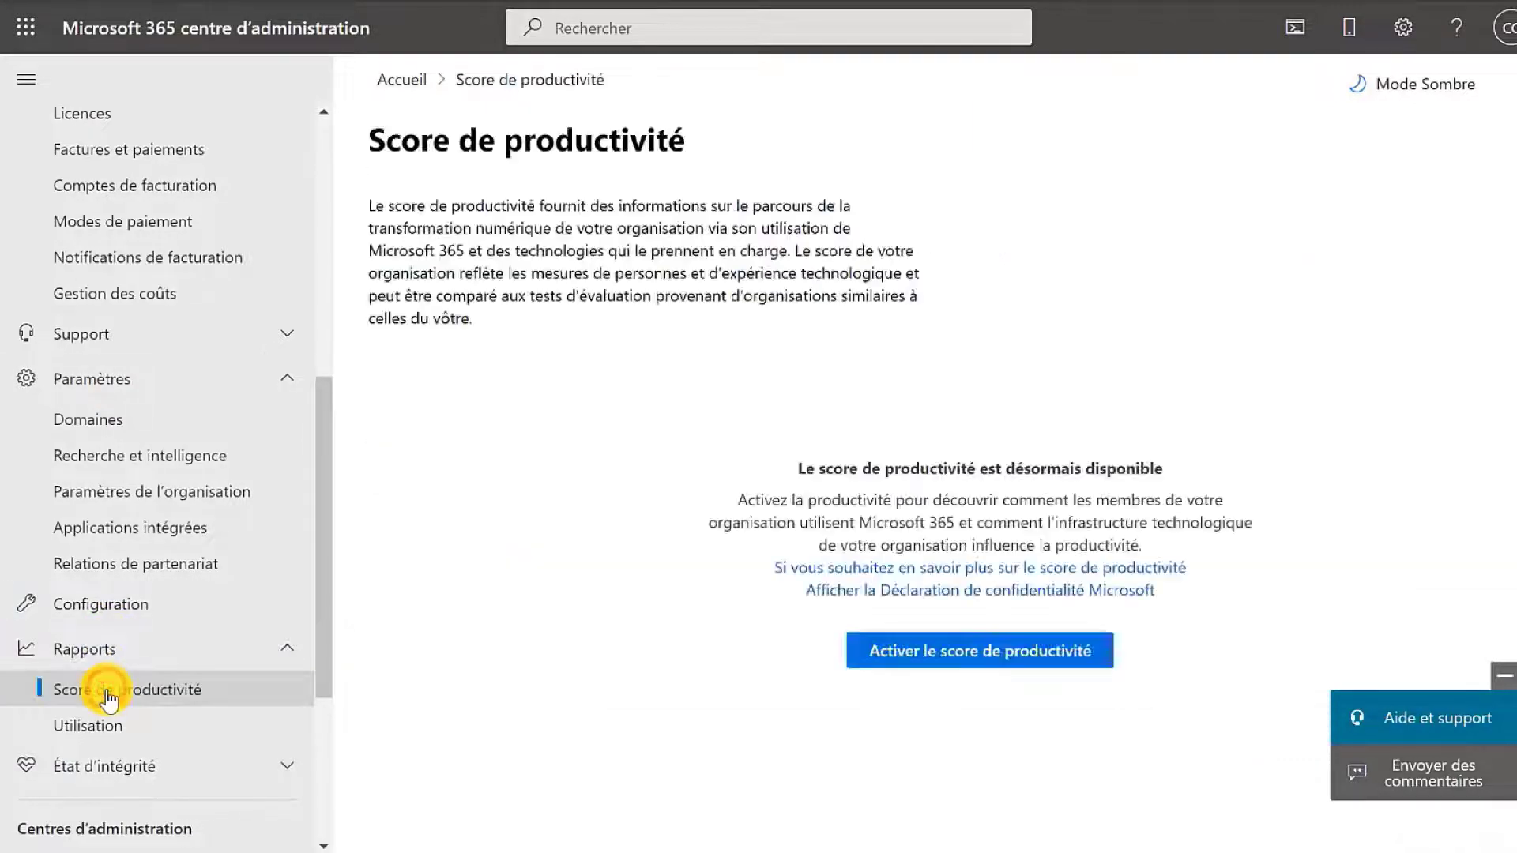
scroll(109, 695, down, 2)
scroll(109, 695, down, 3)
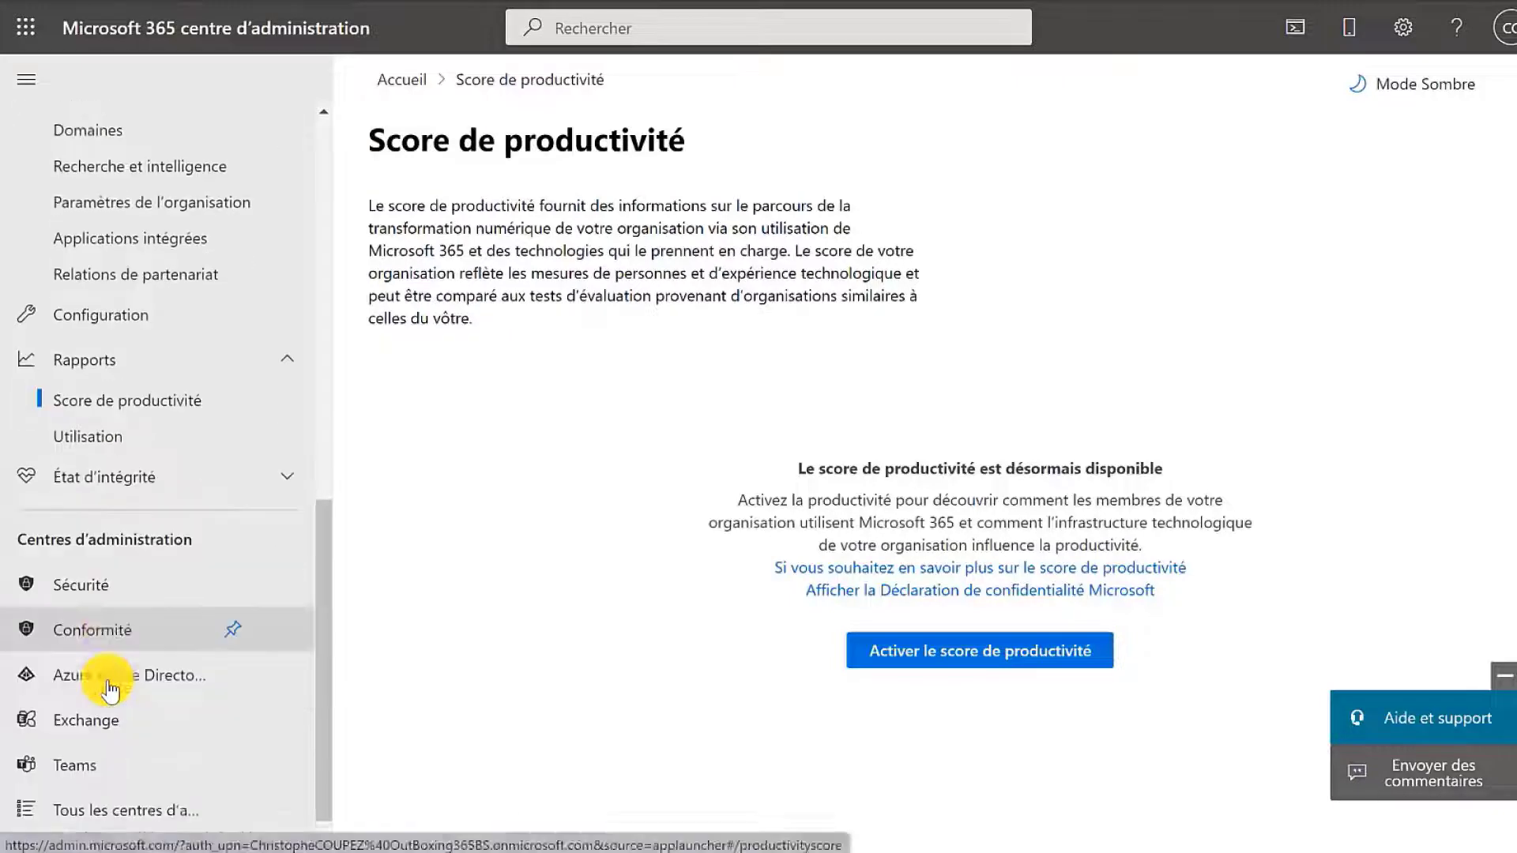
click(134, 444)
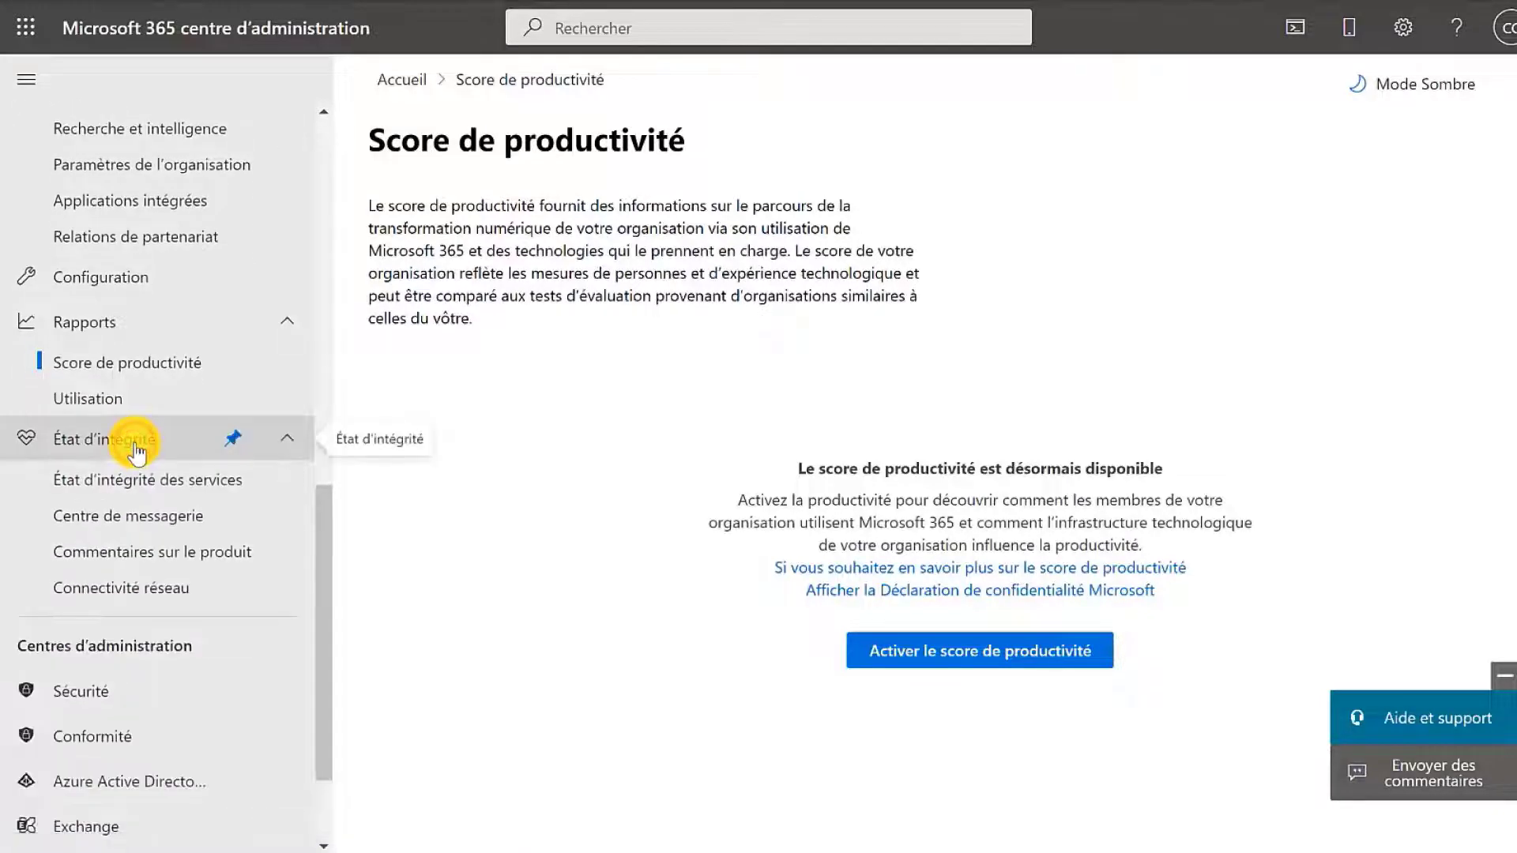
click(137, 481)
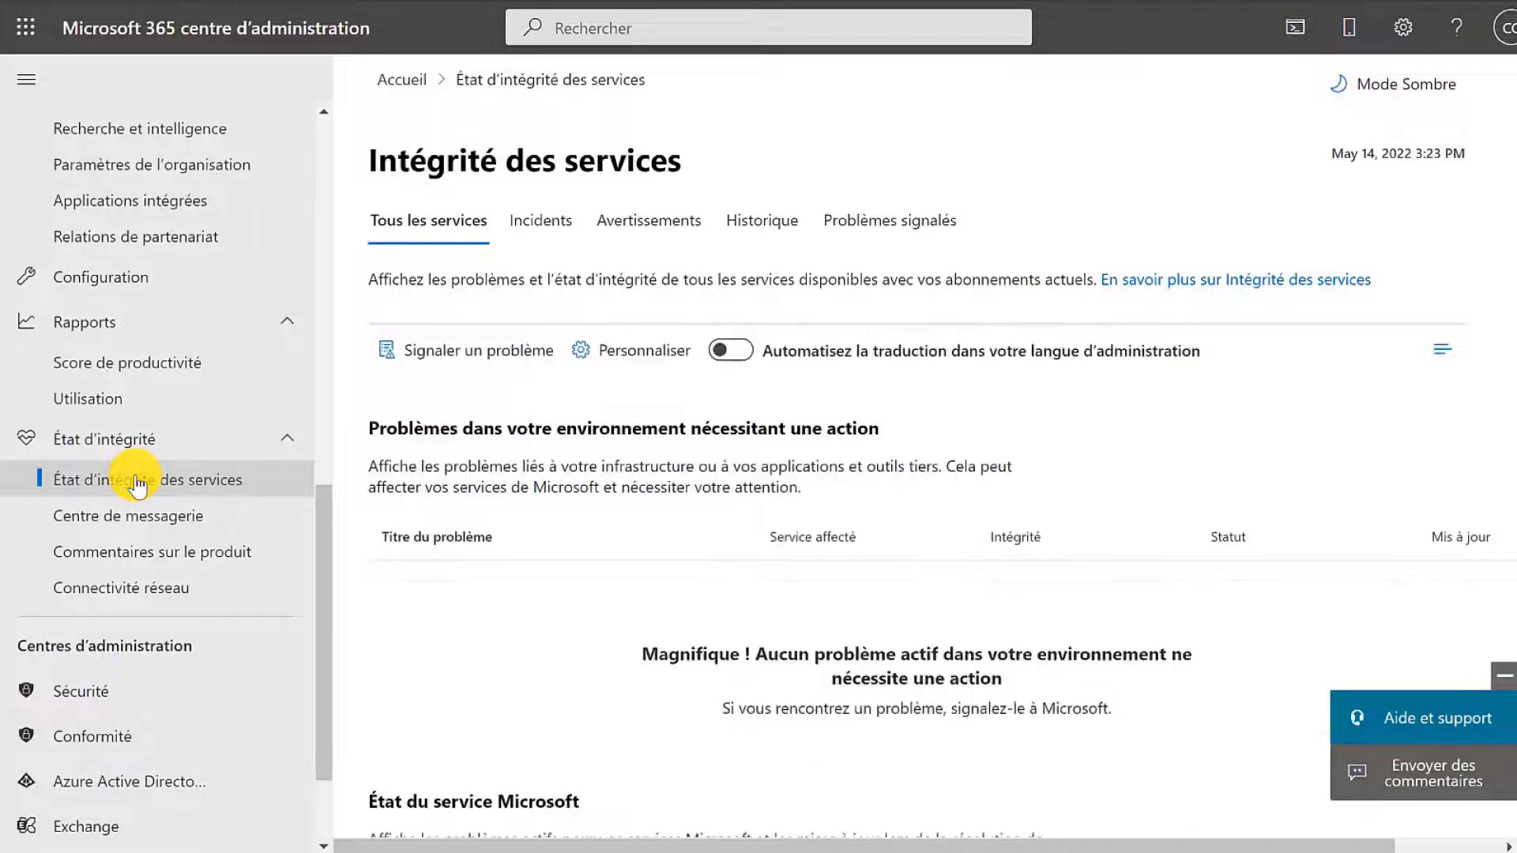
Step: Open the Sécurité admin centre to view its Stratégies et règles, and open the Conformité admin centre
scroll(133, 458, down, 2)
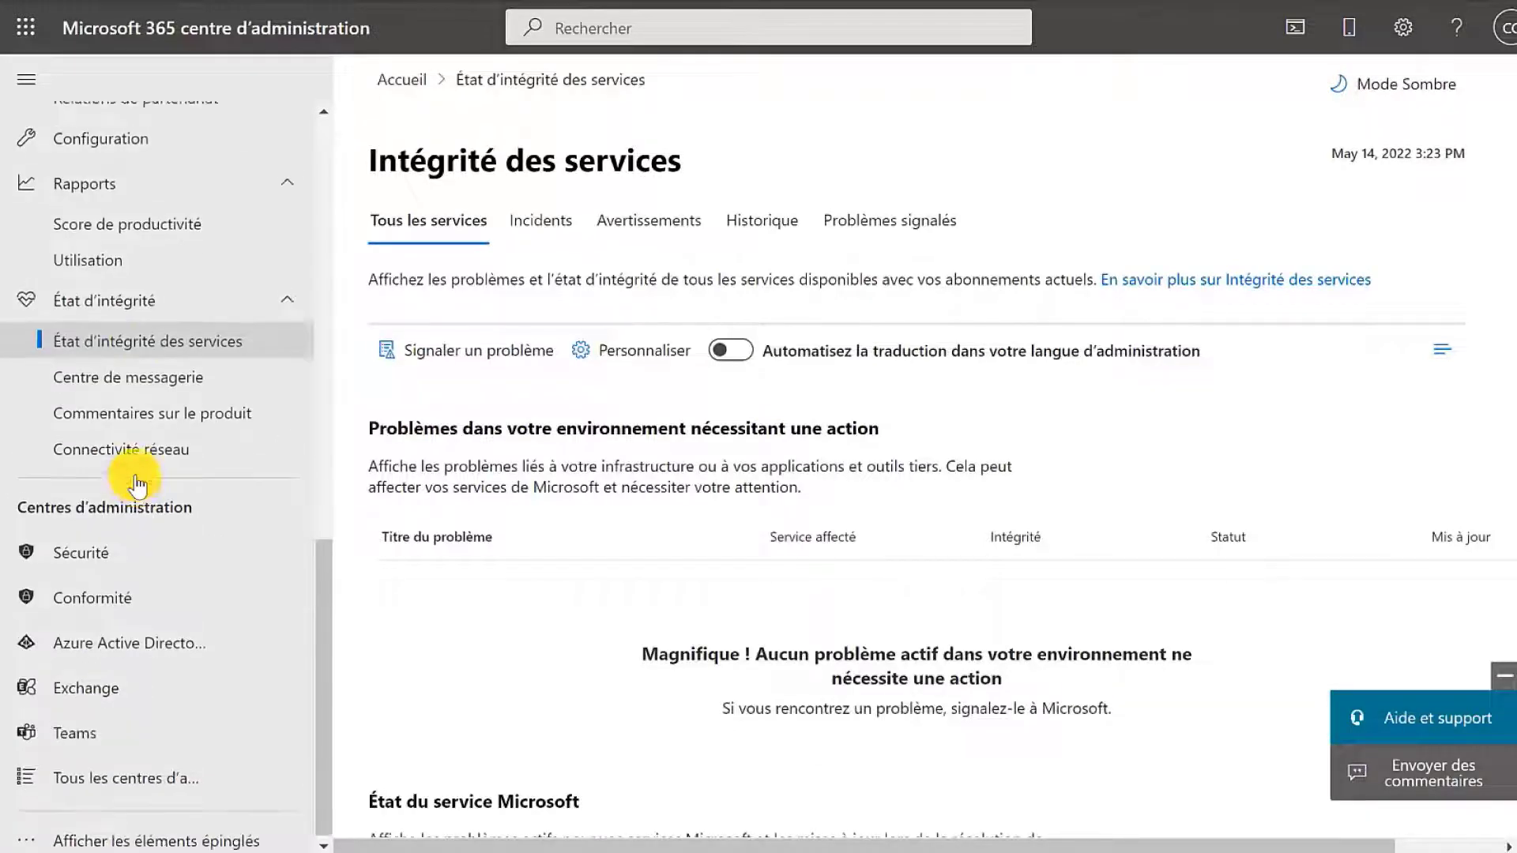
click(106, 565)
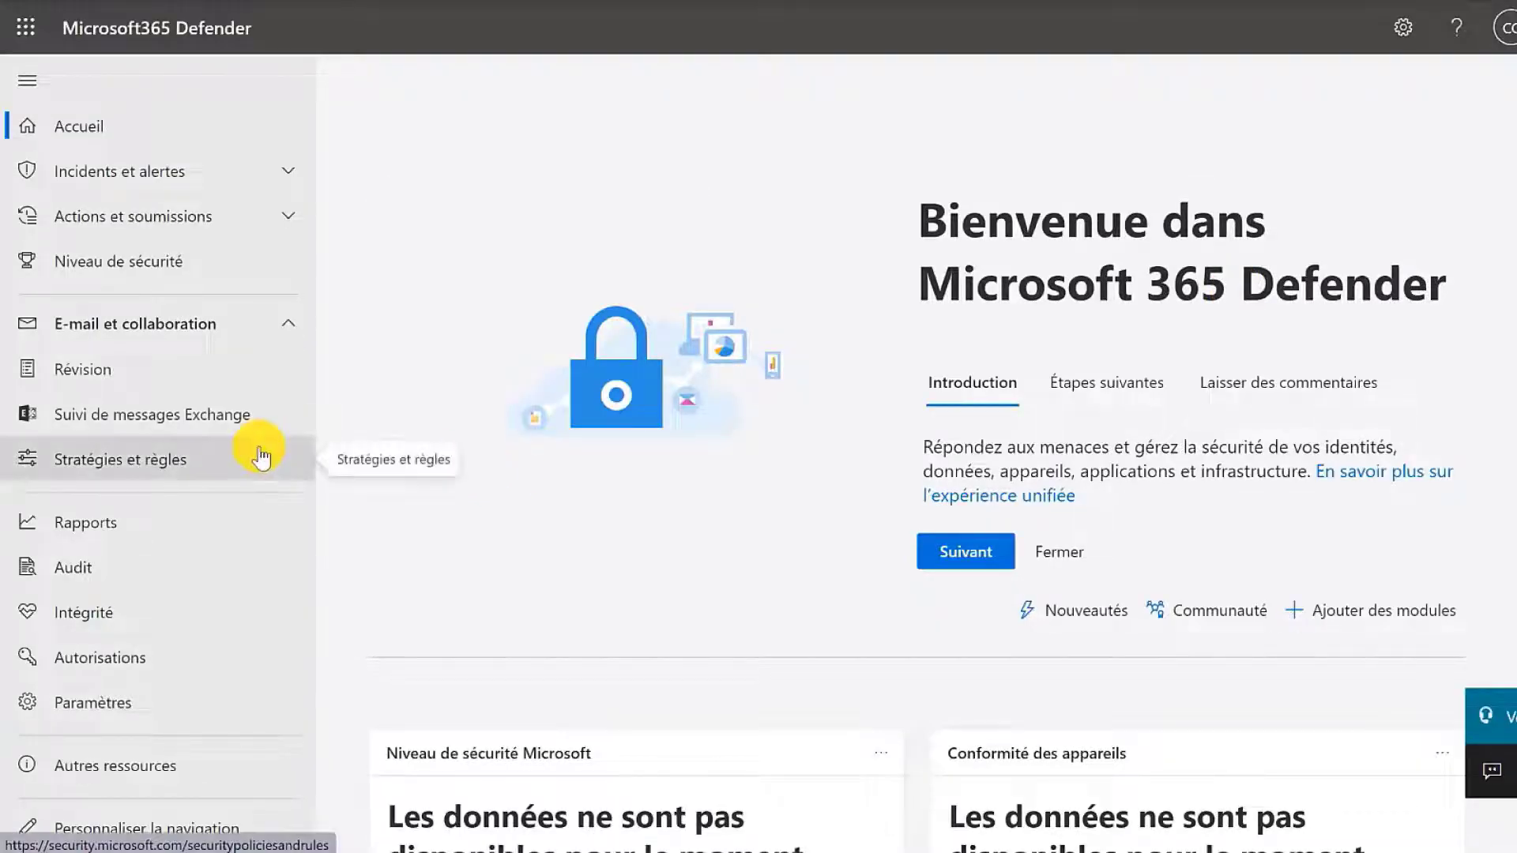
click(179, 467)
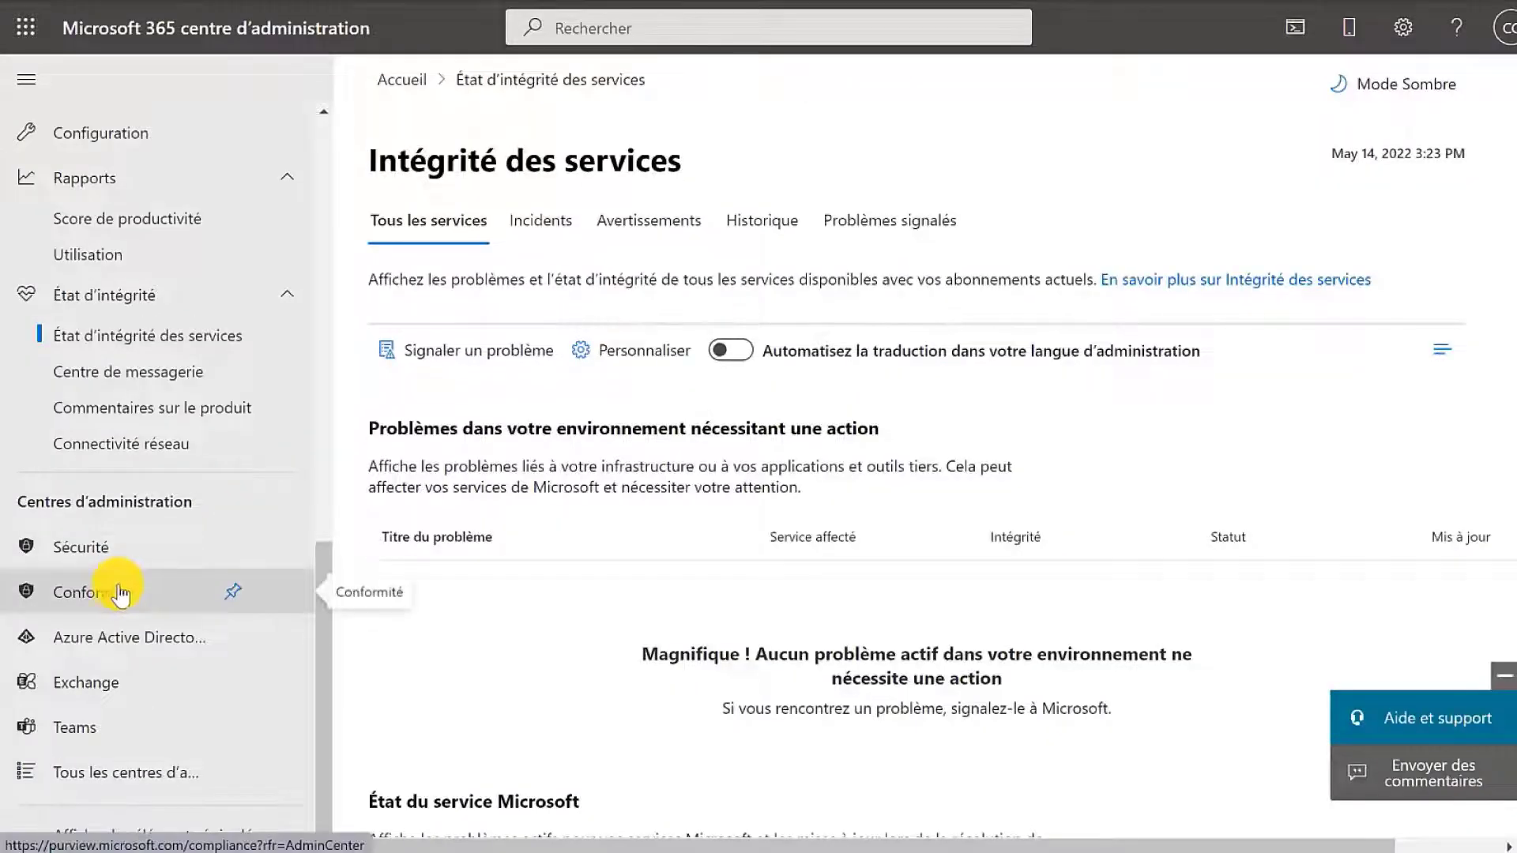
click(117, 593)
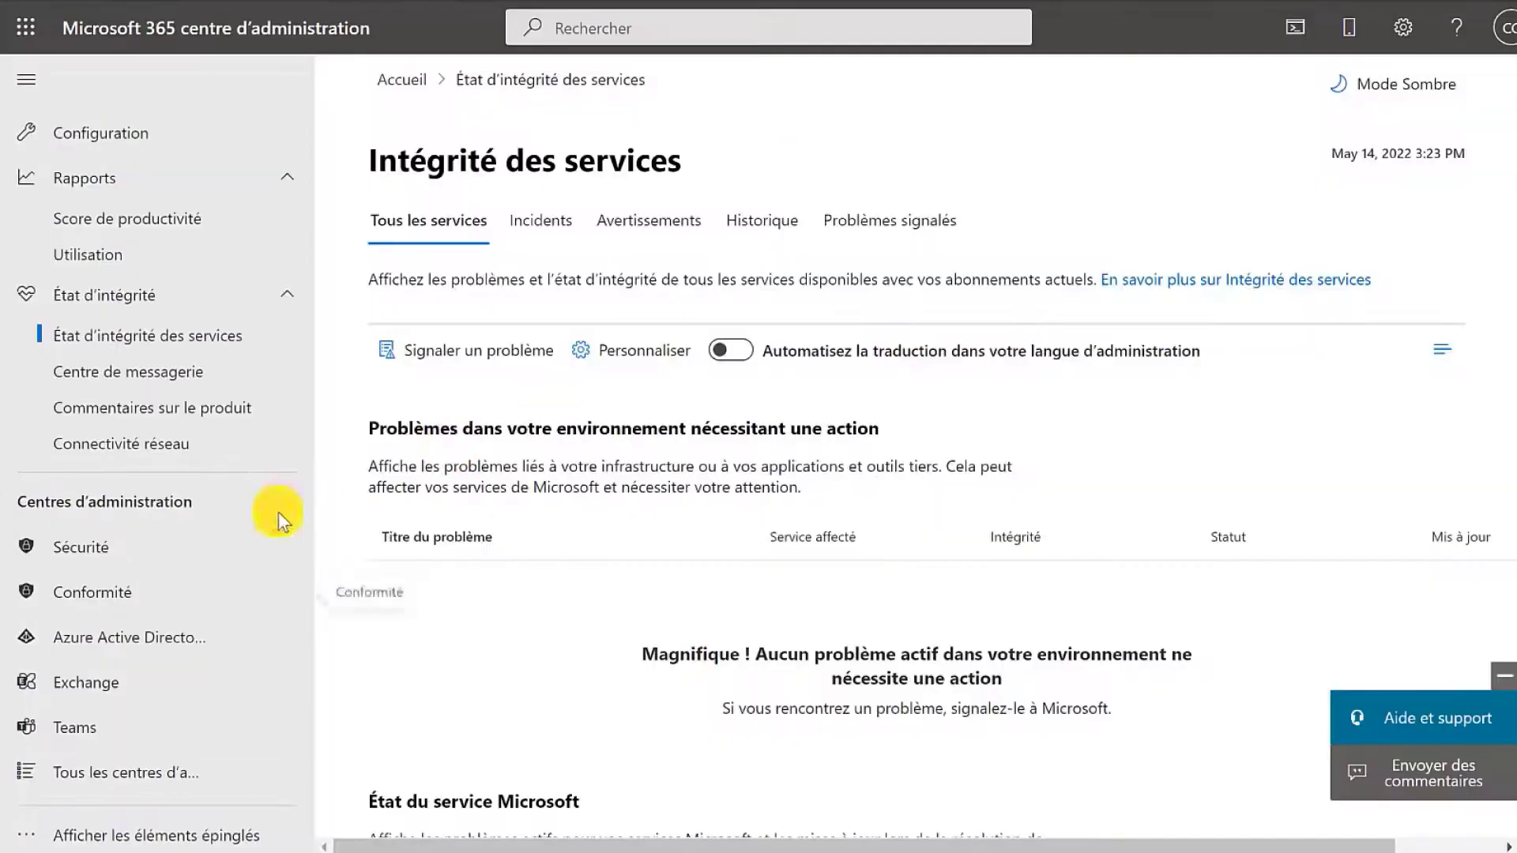
Step: Open the Exchange and Teams admin centres, skipping the introductory tour in each
click(101, 681)
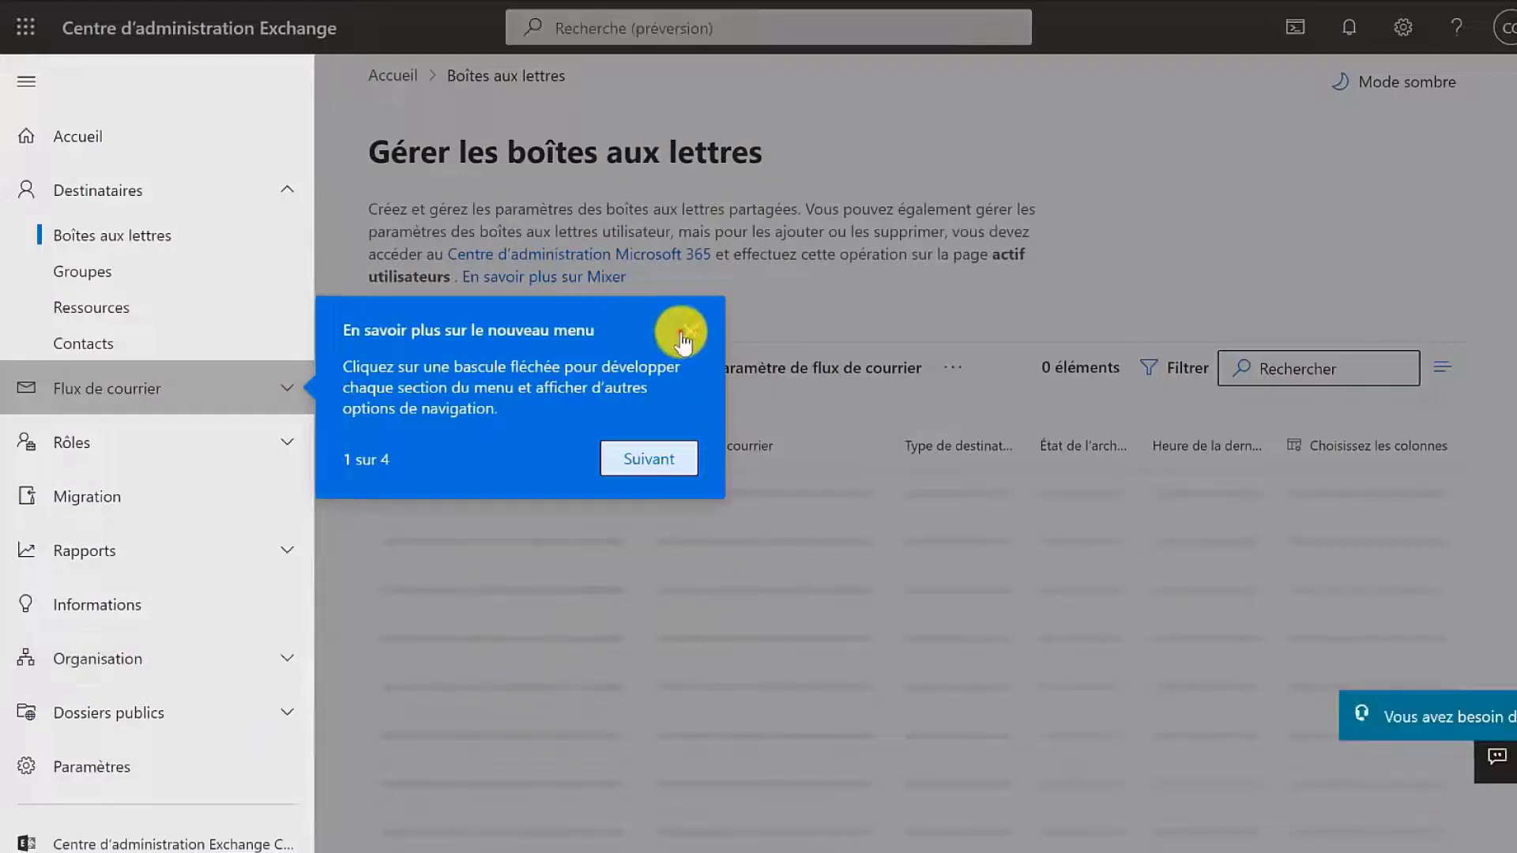
click(682, 332)
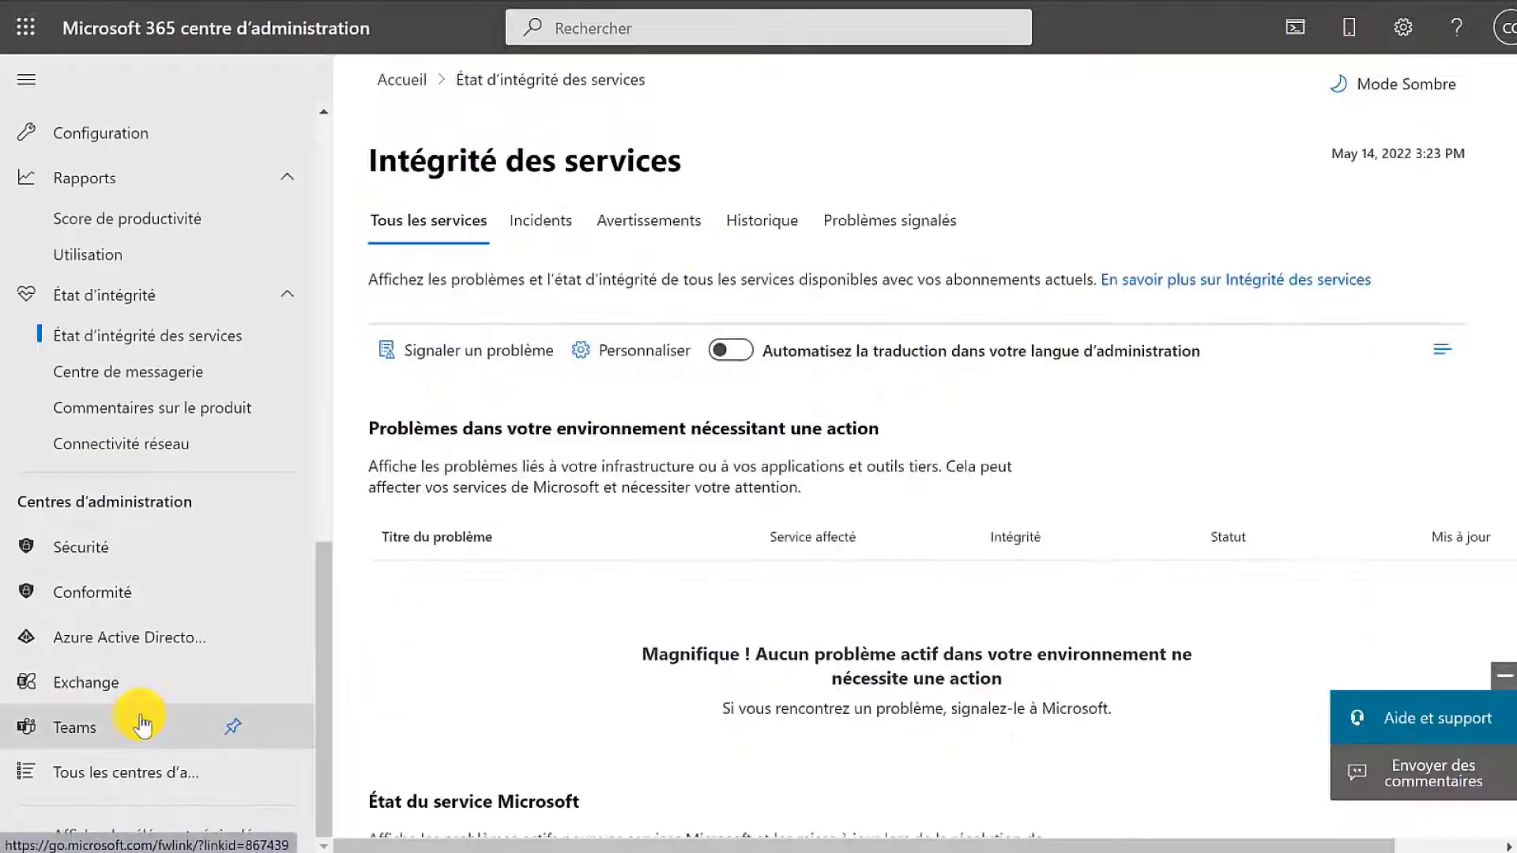
click(143, 722)
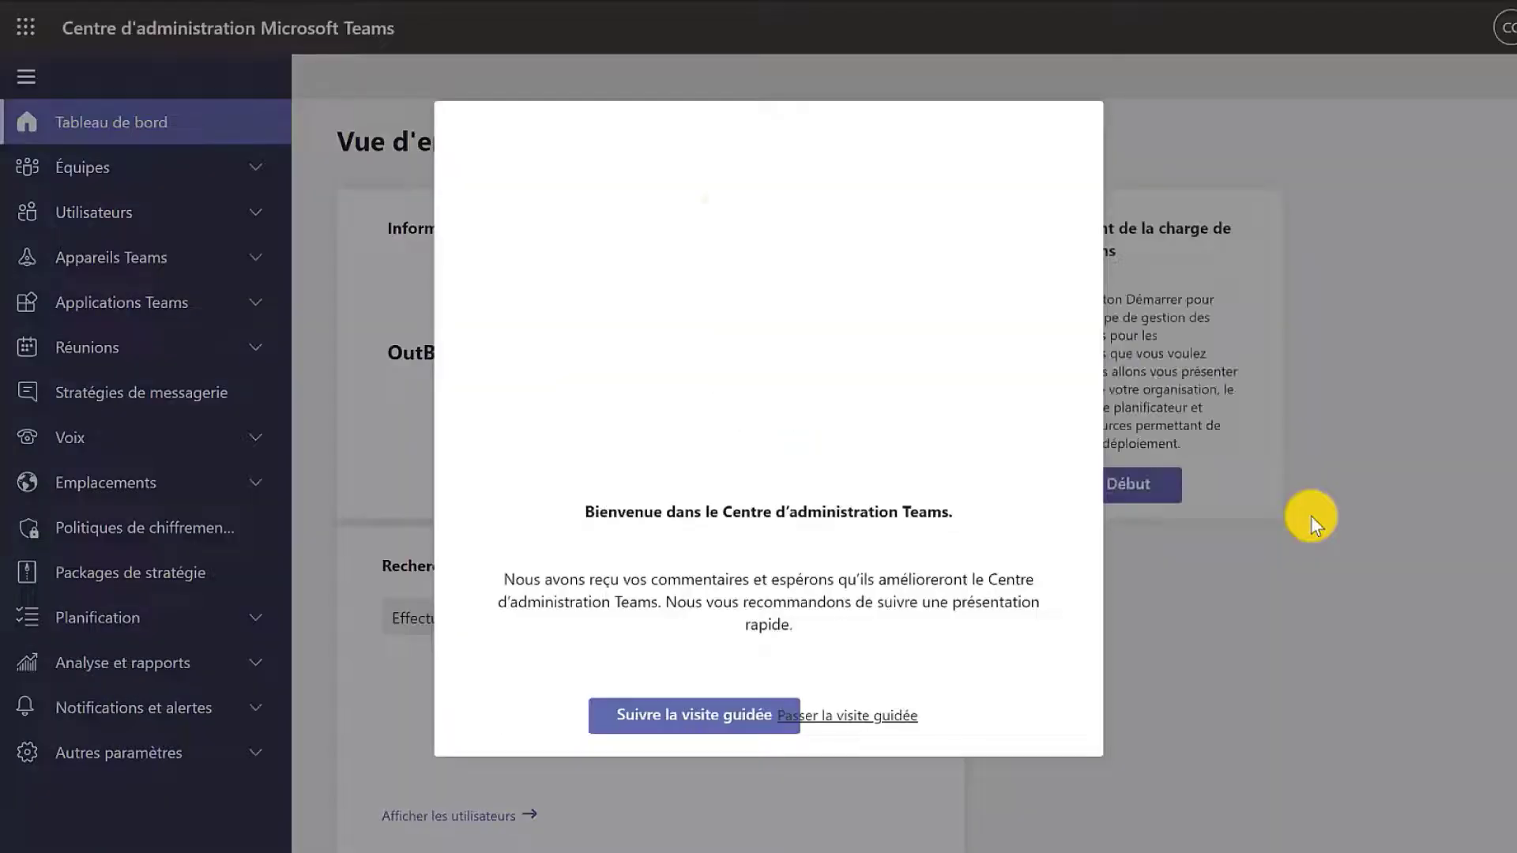
click(833, 728)
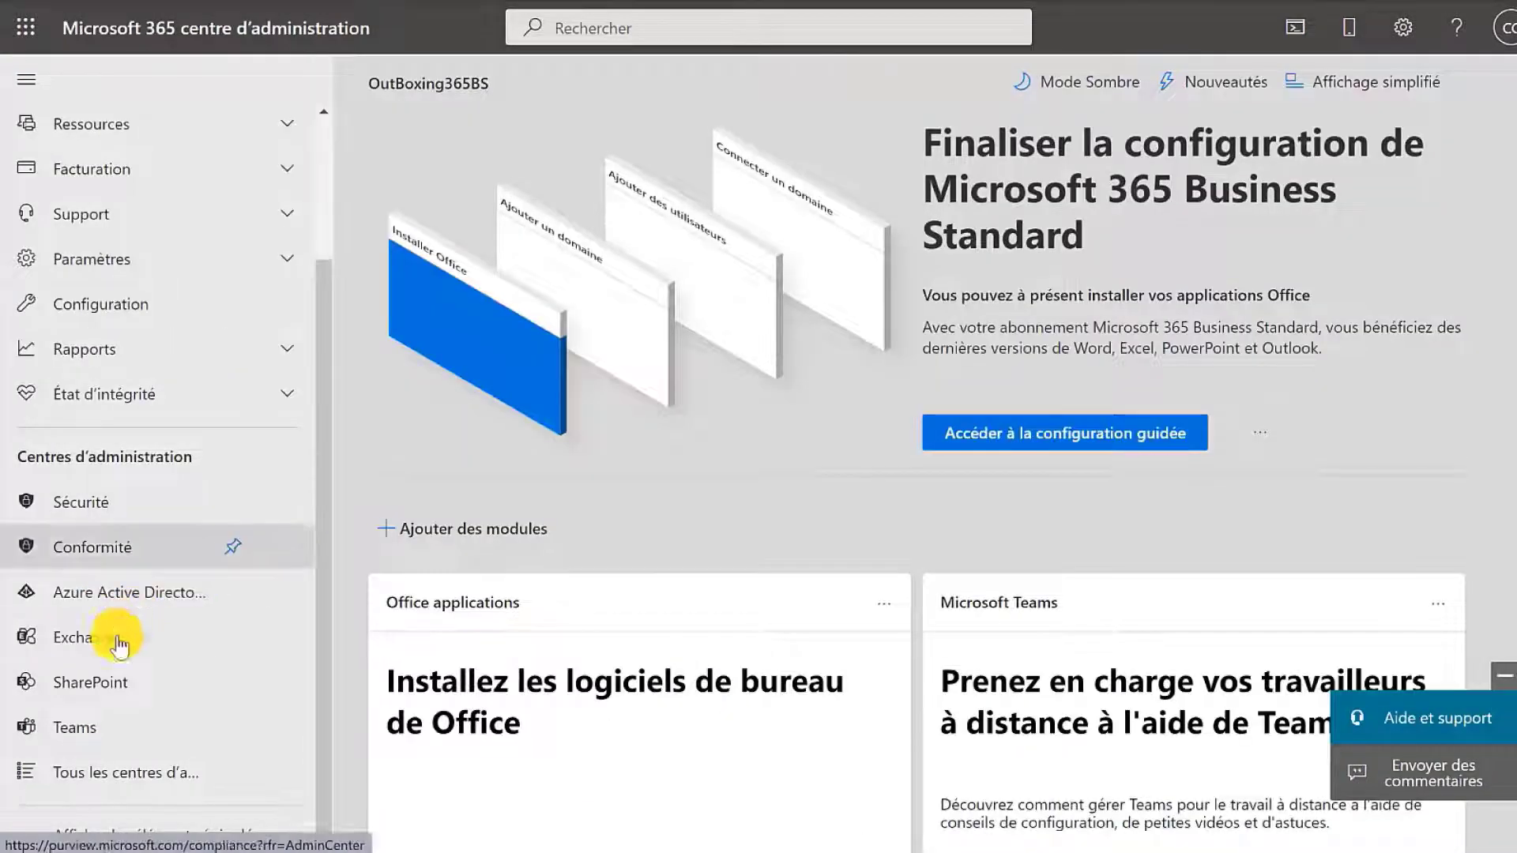
Step: View the Sites actifs list in the SharePoint admin centre and dismiss the tip about modifying views
click(86, 684)
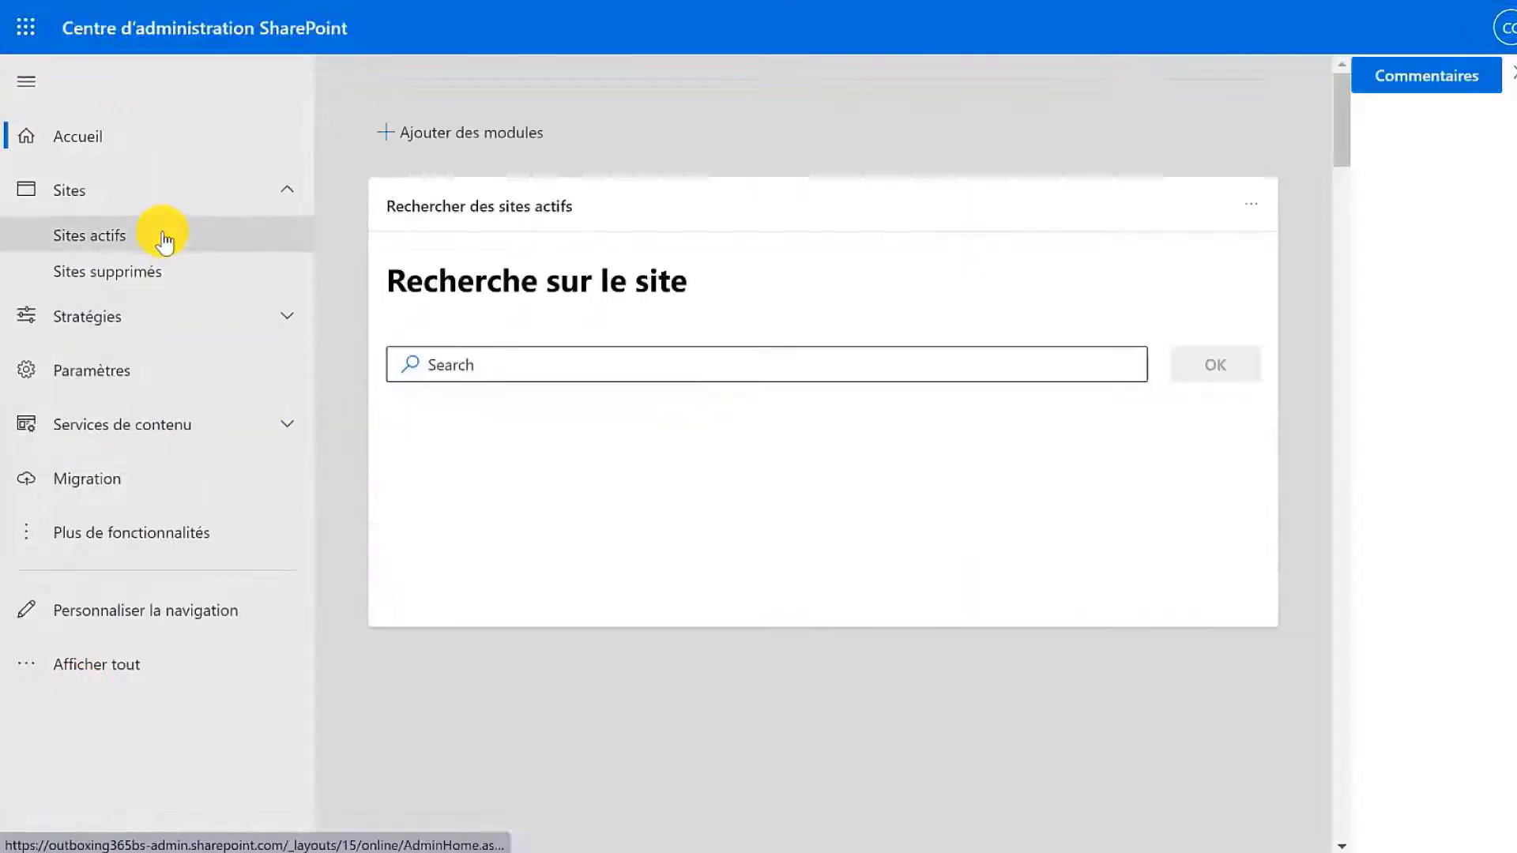
click(164, 237)
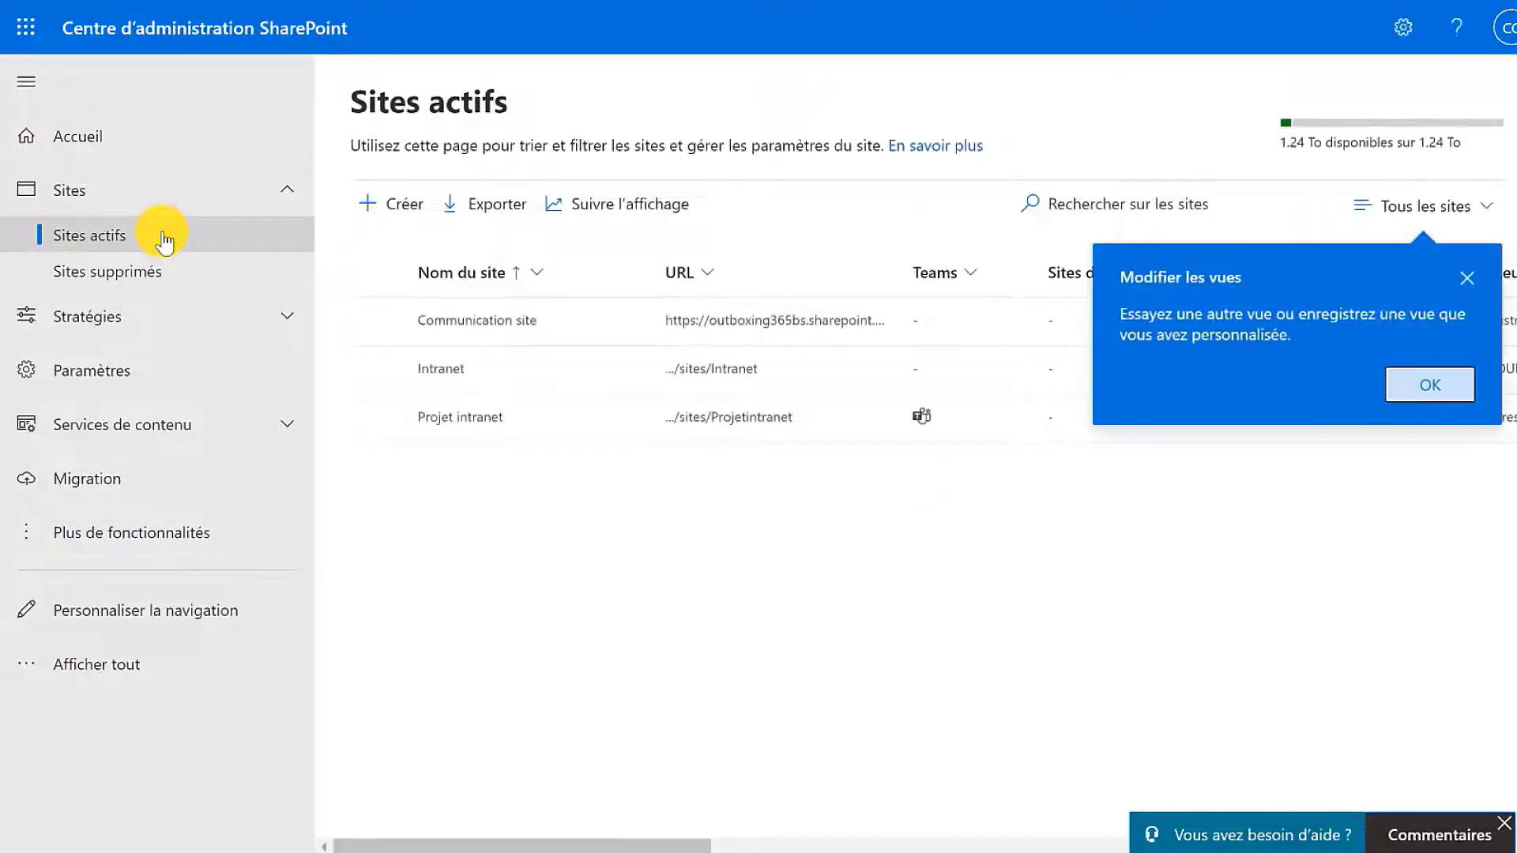
click(1467, 277)
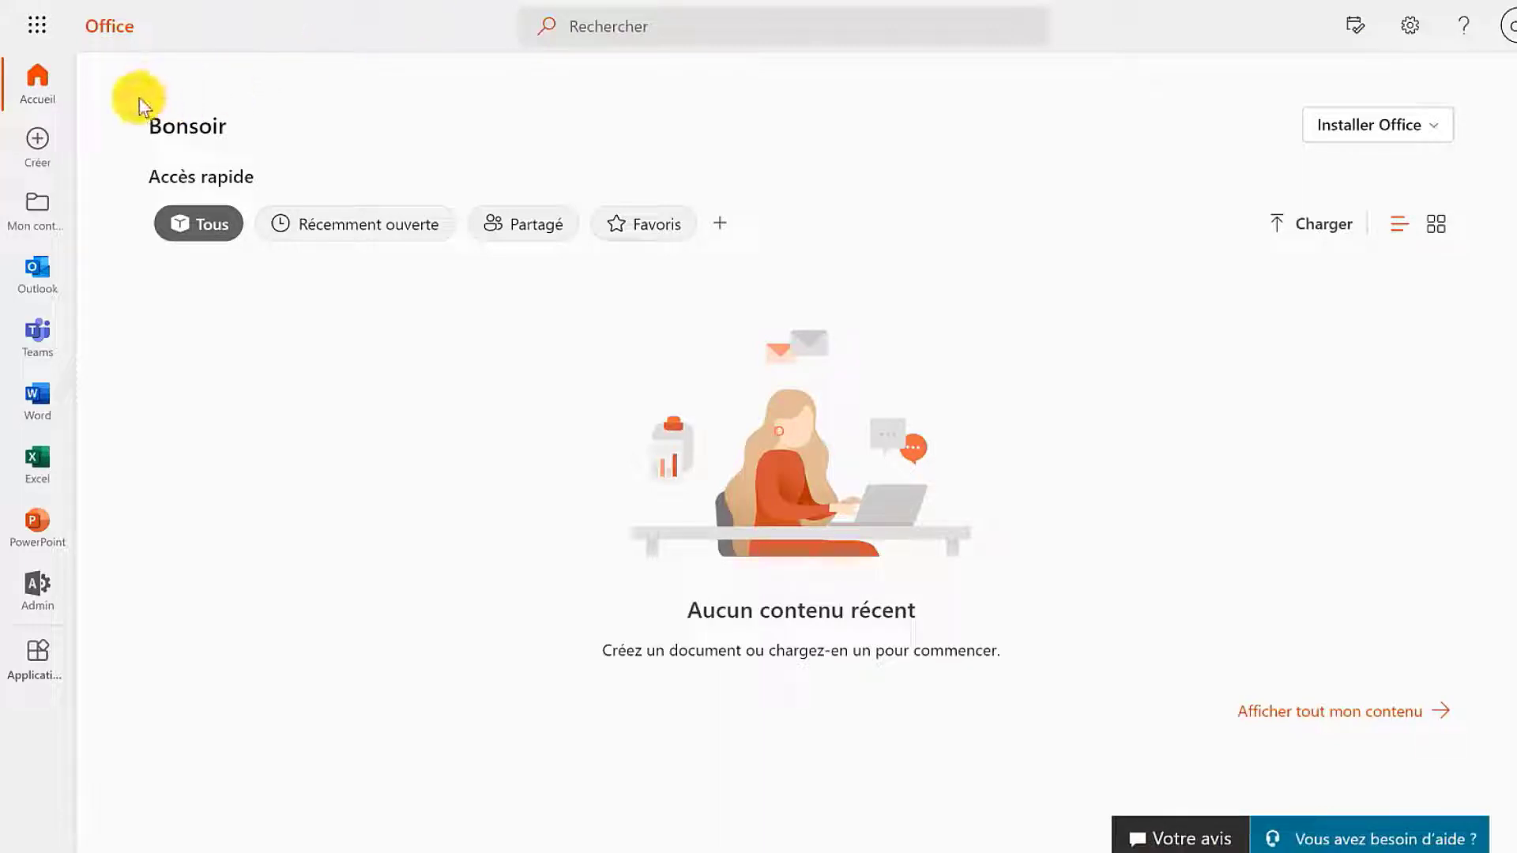
Step: Switch to the Office home page and browse the full catalogue of Microsoft 365 applications
click(37, 25)
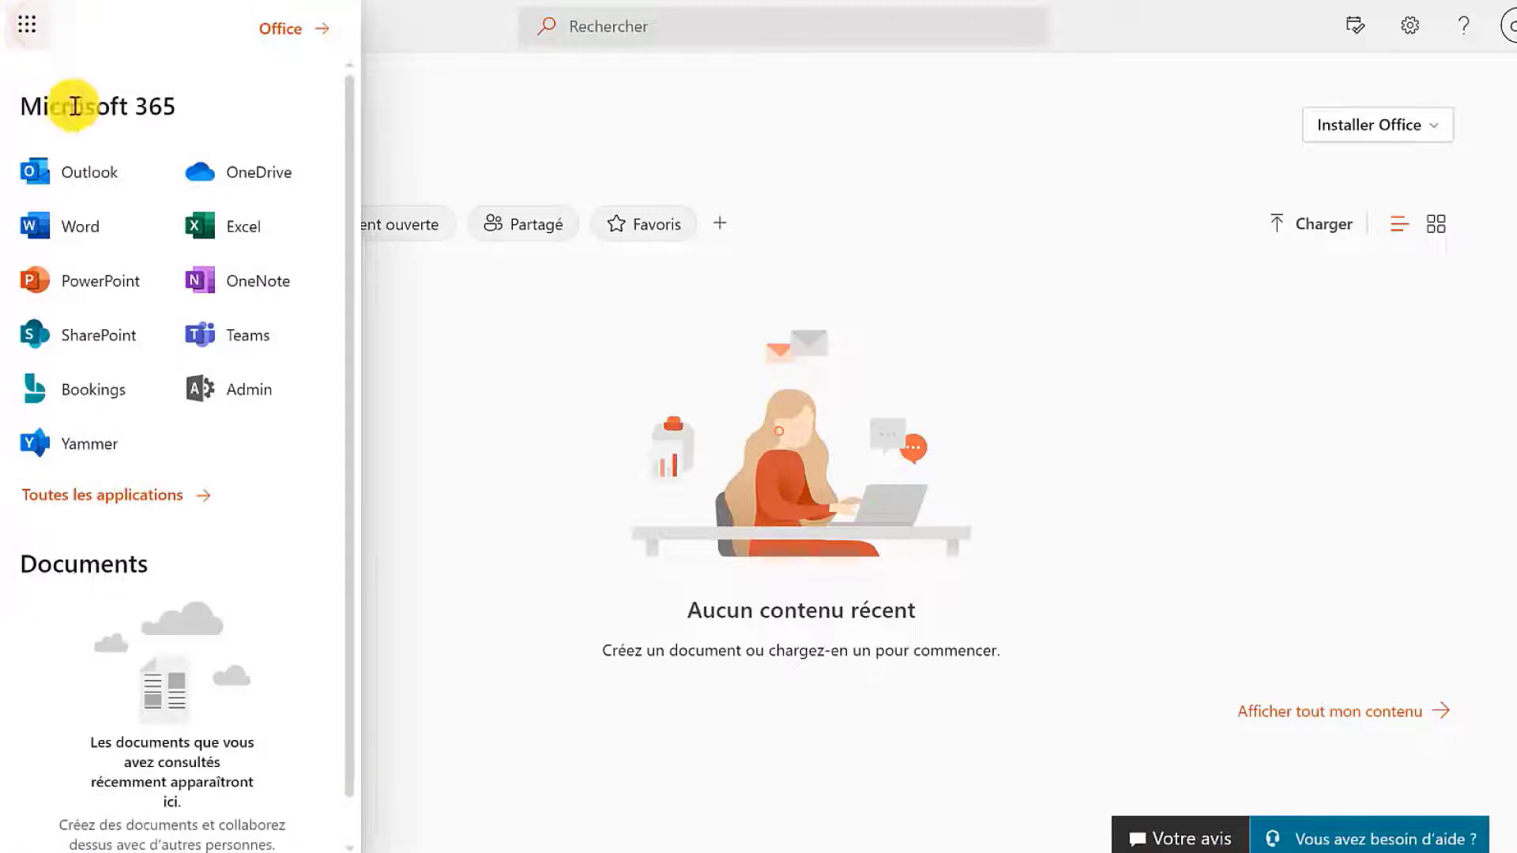
click(128, 495)
scroll(126, 501, down, 10)
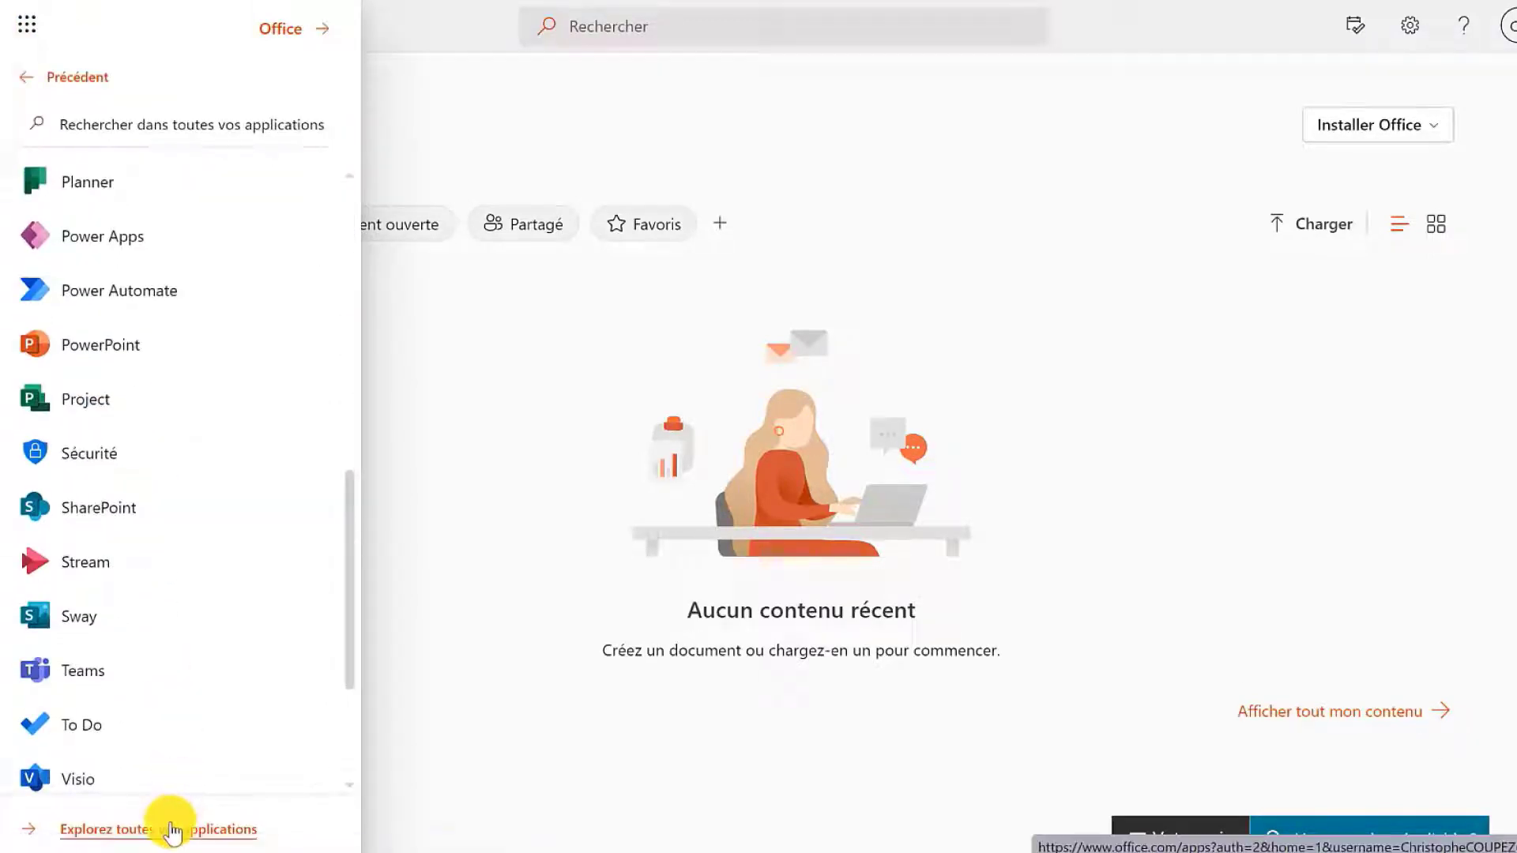
click(169, 822)
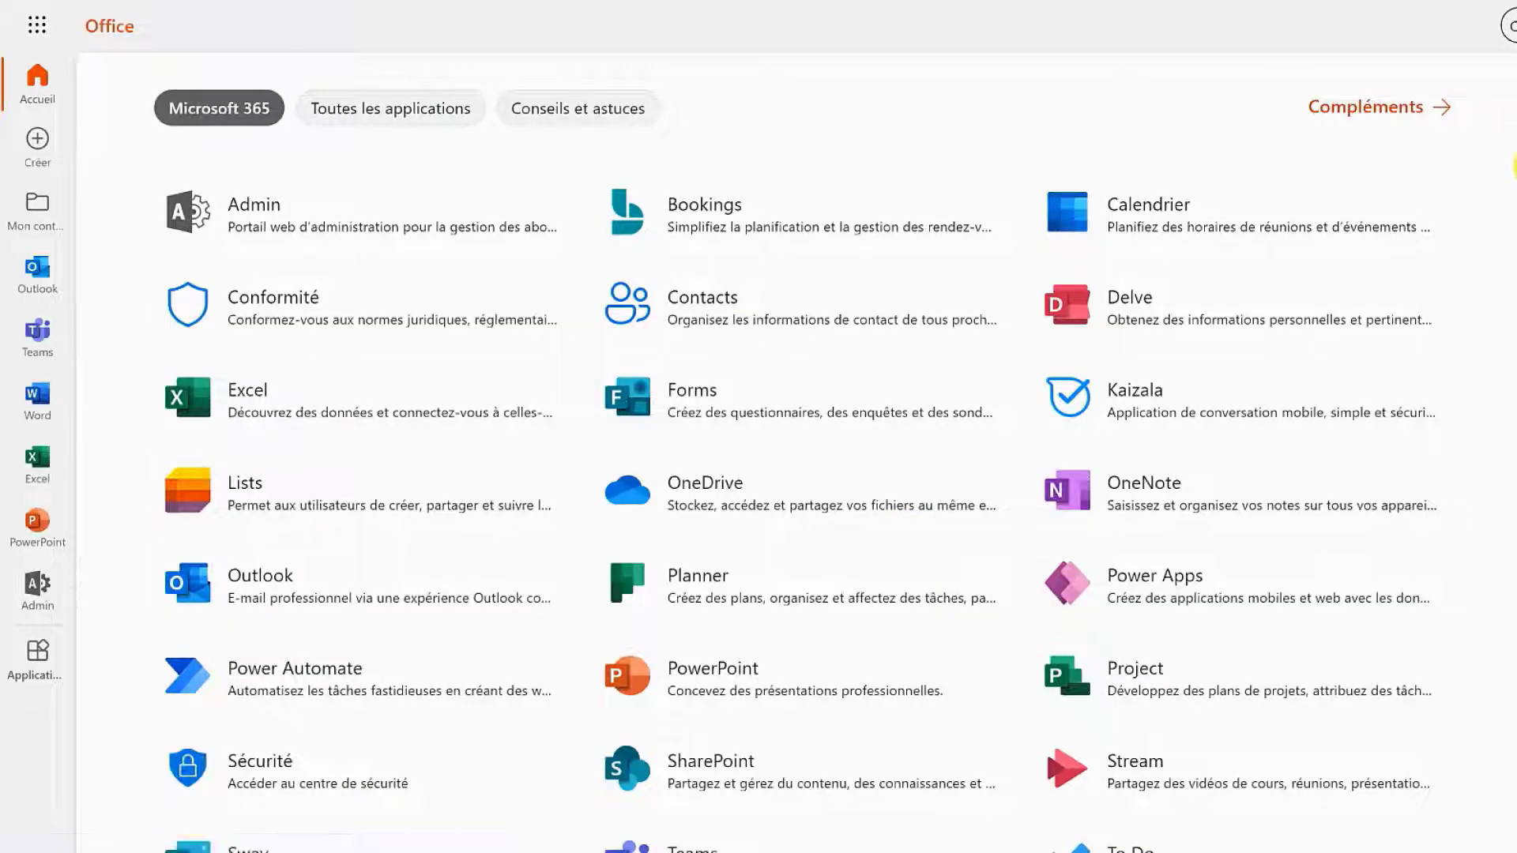
scroll(840, 502, down, 5)
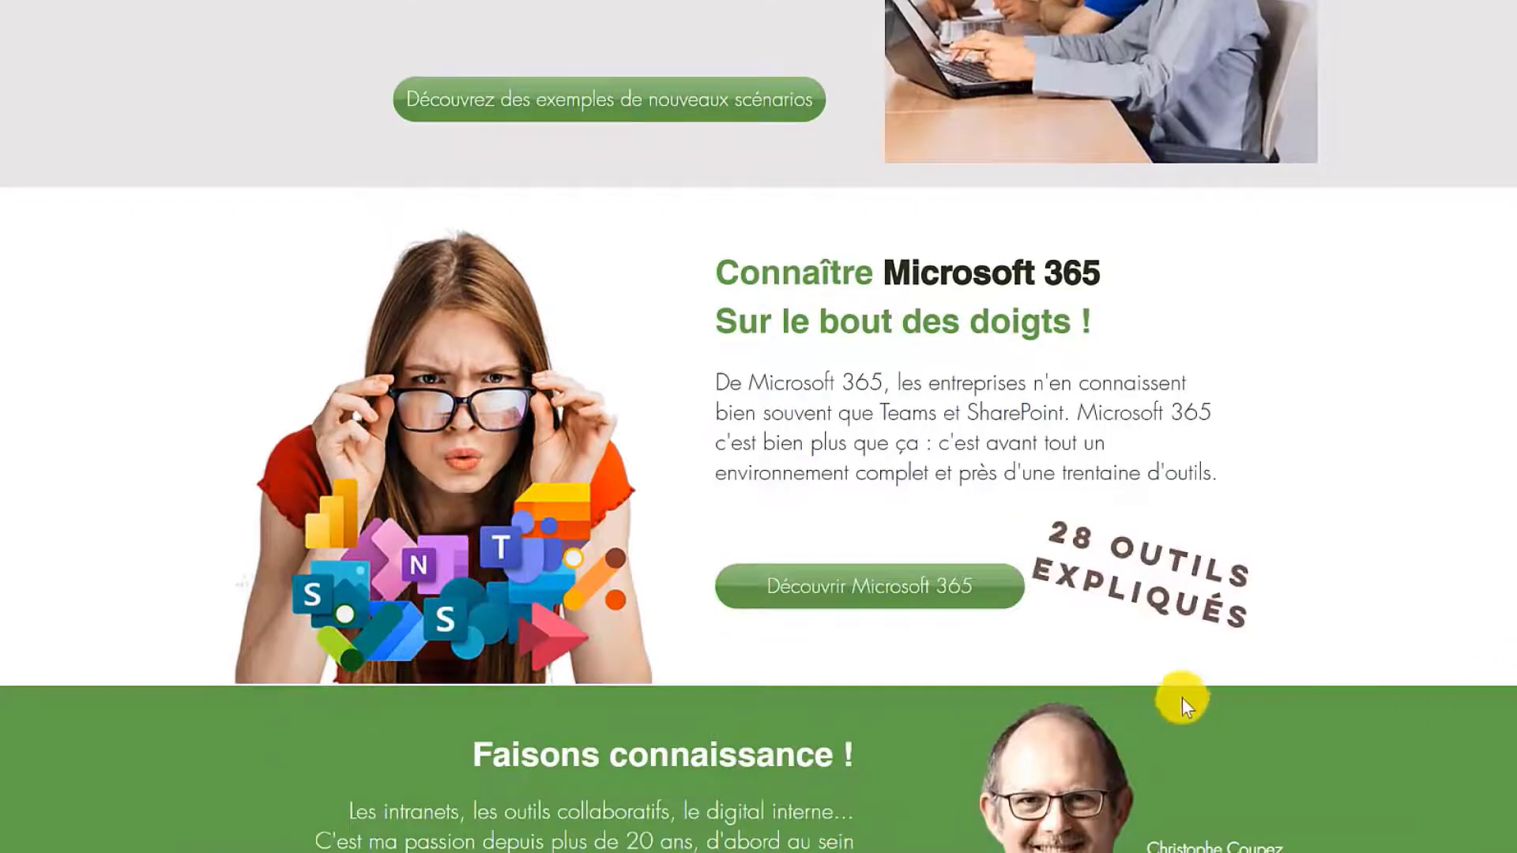
Step: On the Digital Inside website, open the page presenting all Microsoft 365 tools and review its tool categories
click(948, 600)
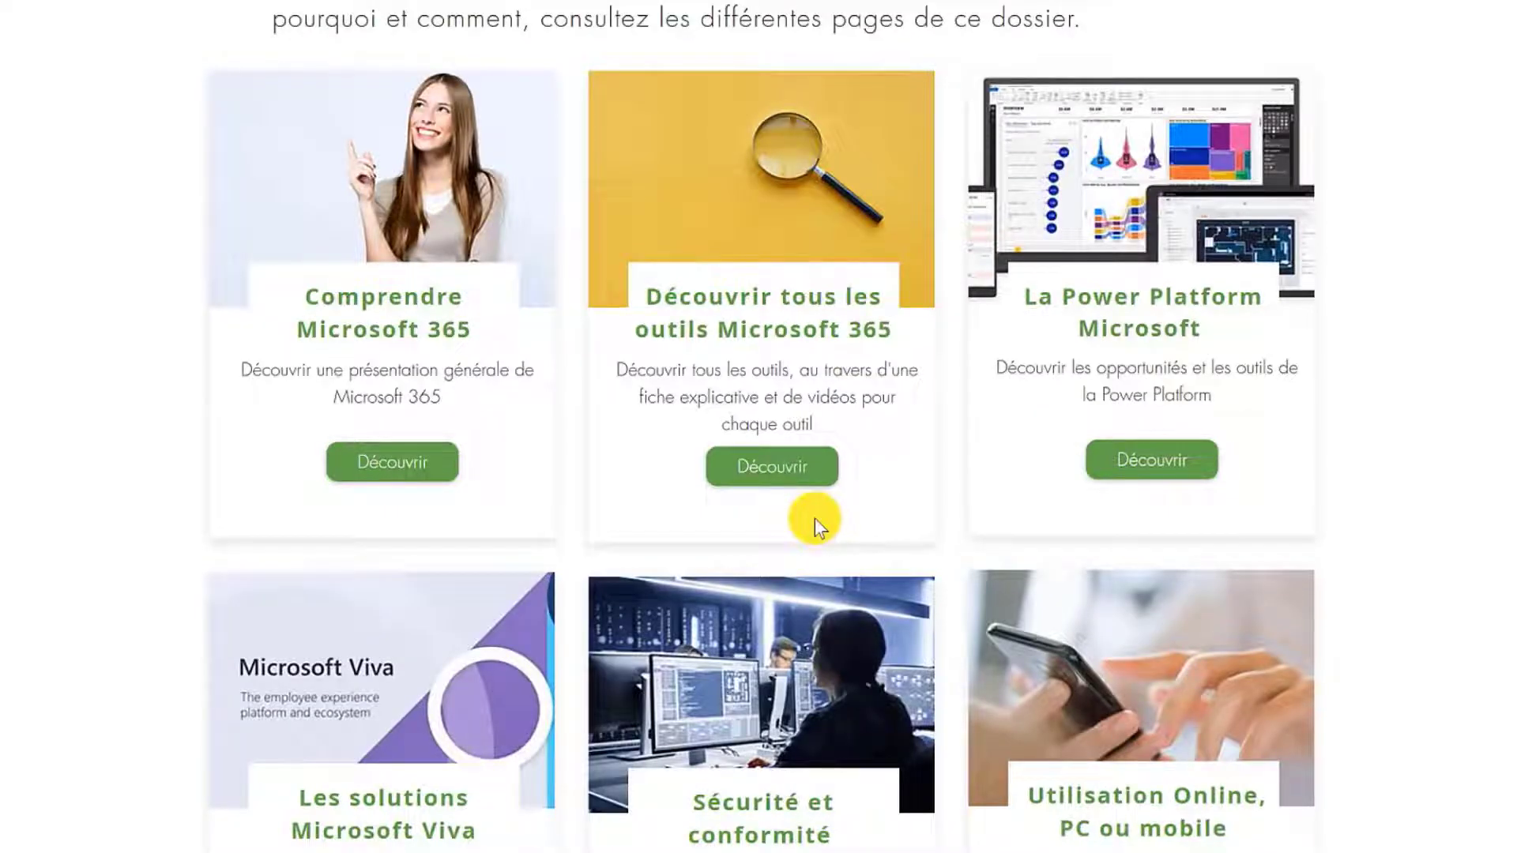
click(790, 467)
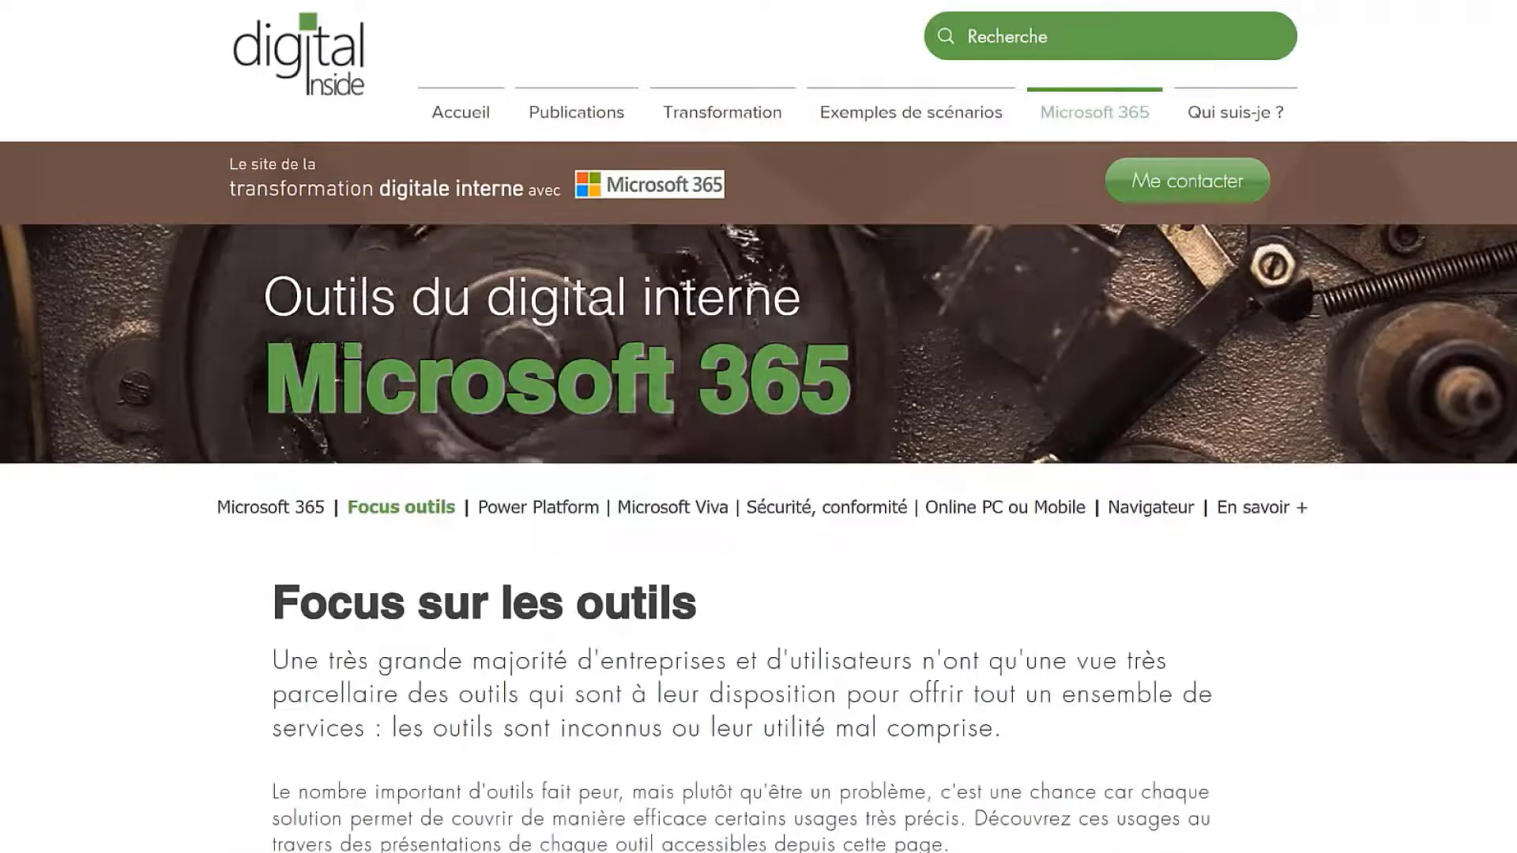
scroll(1513, 138, down, 5)
scroll(1512, 138, down, 6)
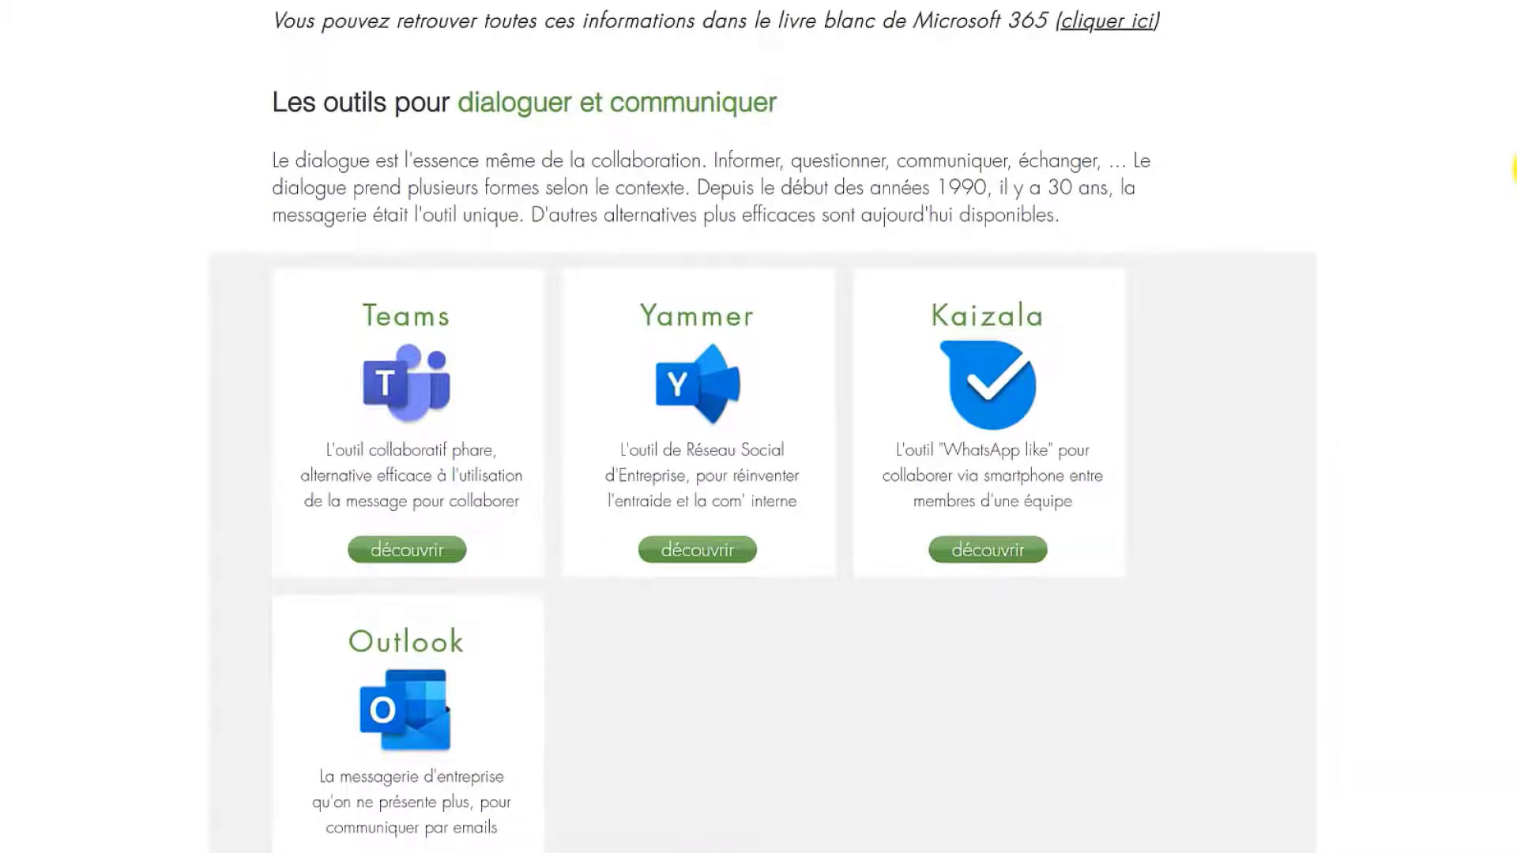
scroll(1513, 168, down, 8)
scroll(1512, 168, down, 4)
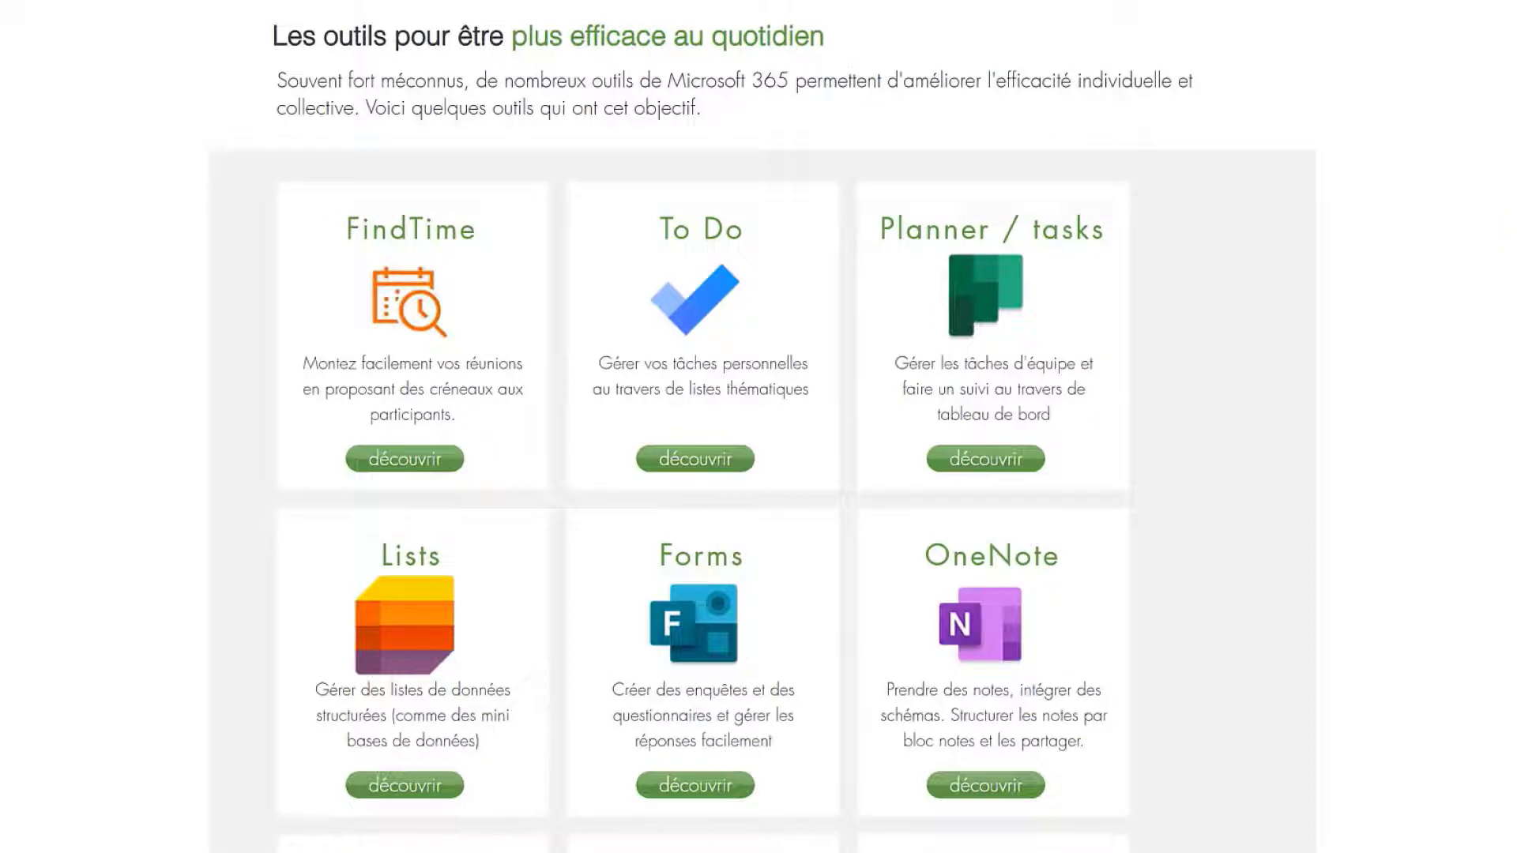
scroll(1513, 272, down, 1)
scroll(1512, 276, down, 10)
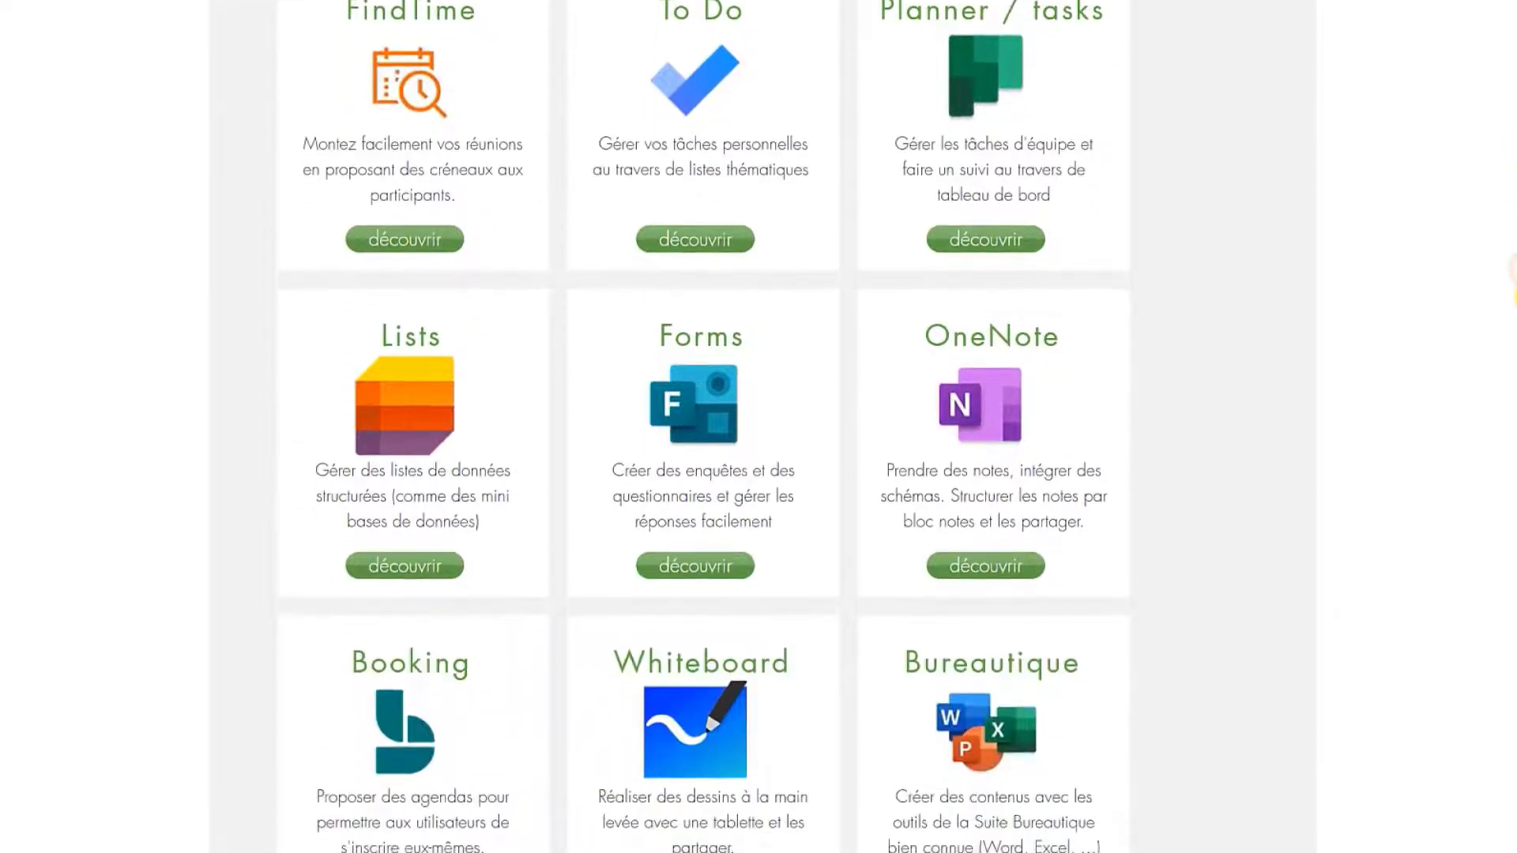
scroll(1512, 409, down, 5)
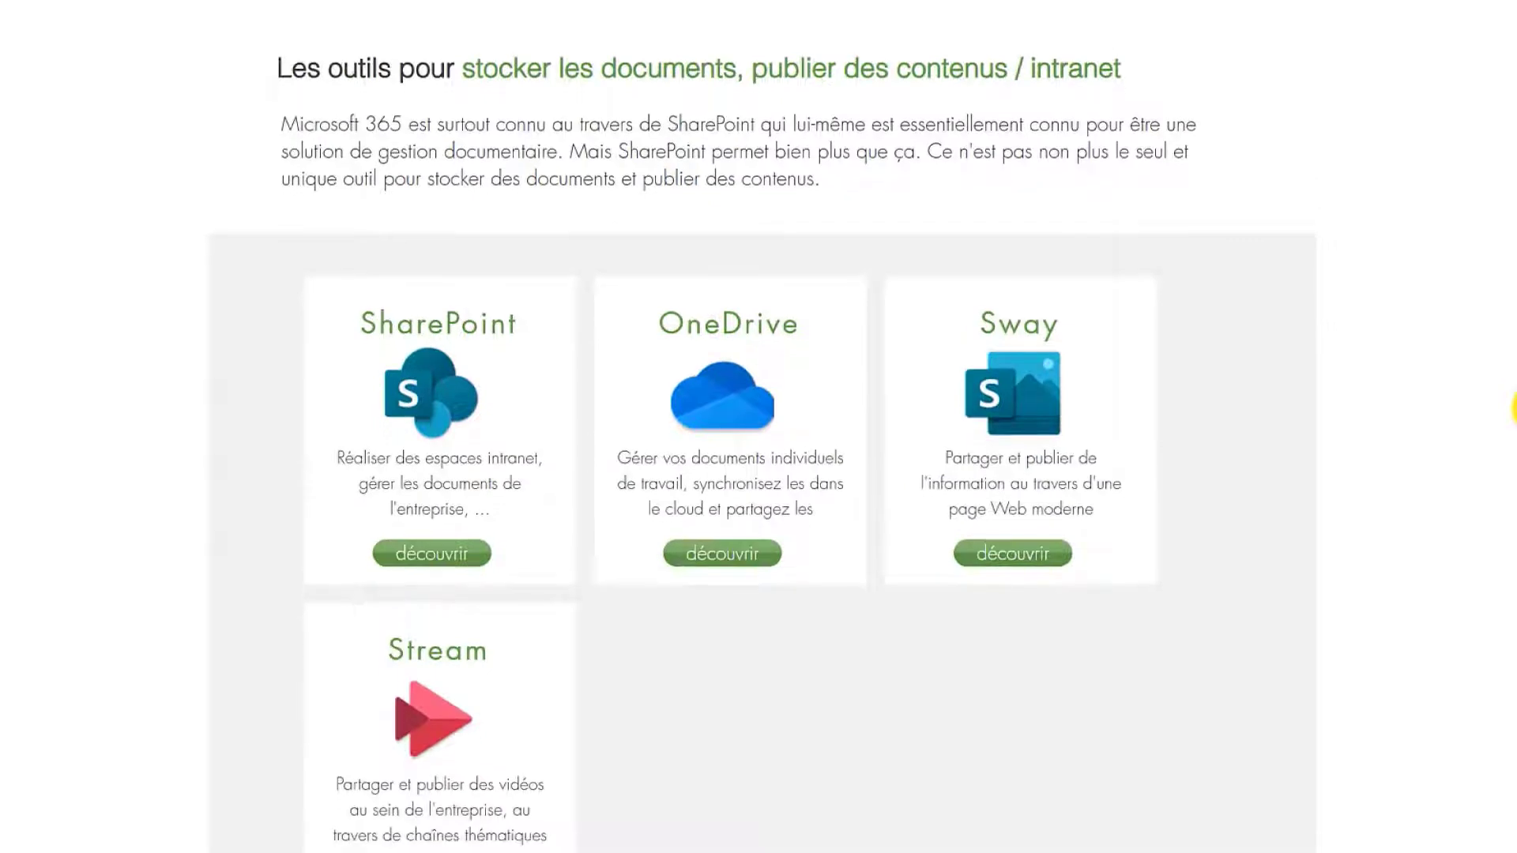
scroll(1513, 419, down, 5)
scroll(1509, 460, down, 8)
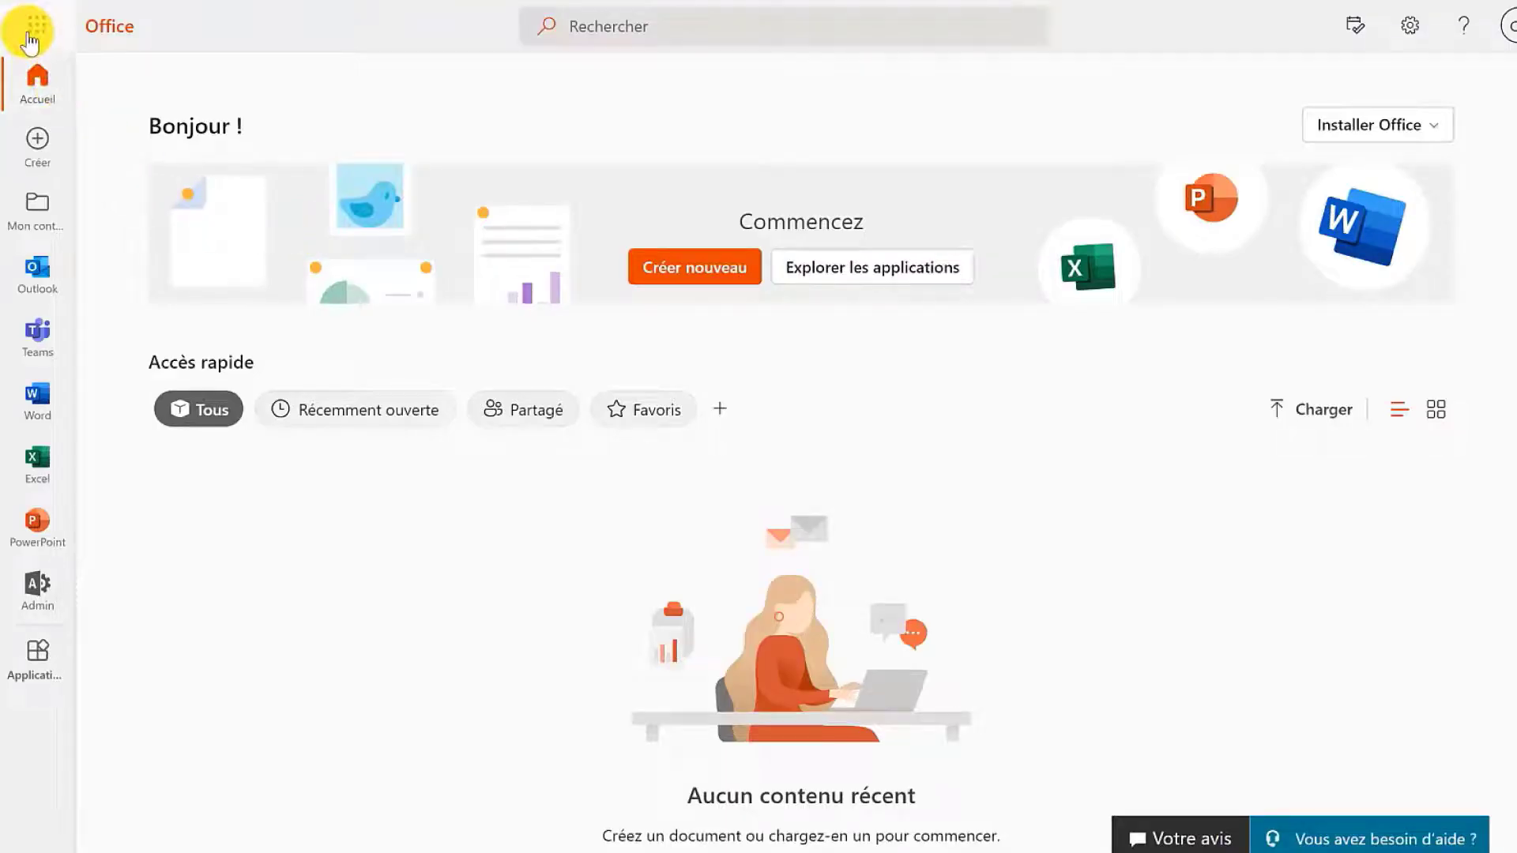
Step: In SharePoint, create a communication site named Intranet with French as its default language
click(29, 38)
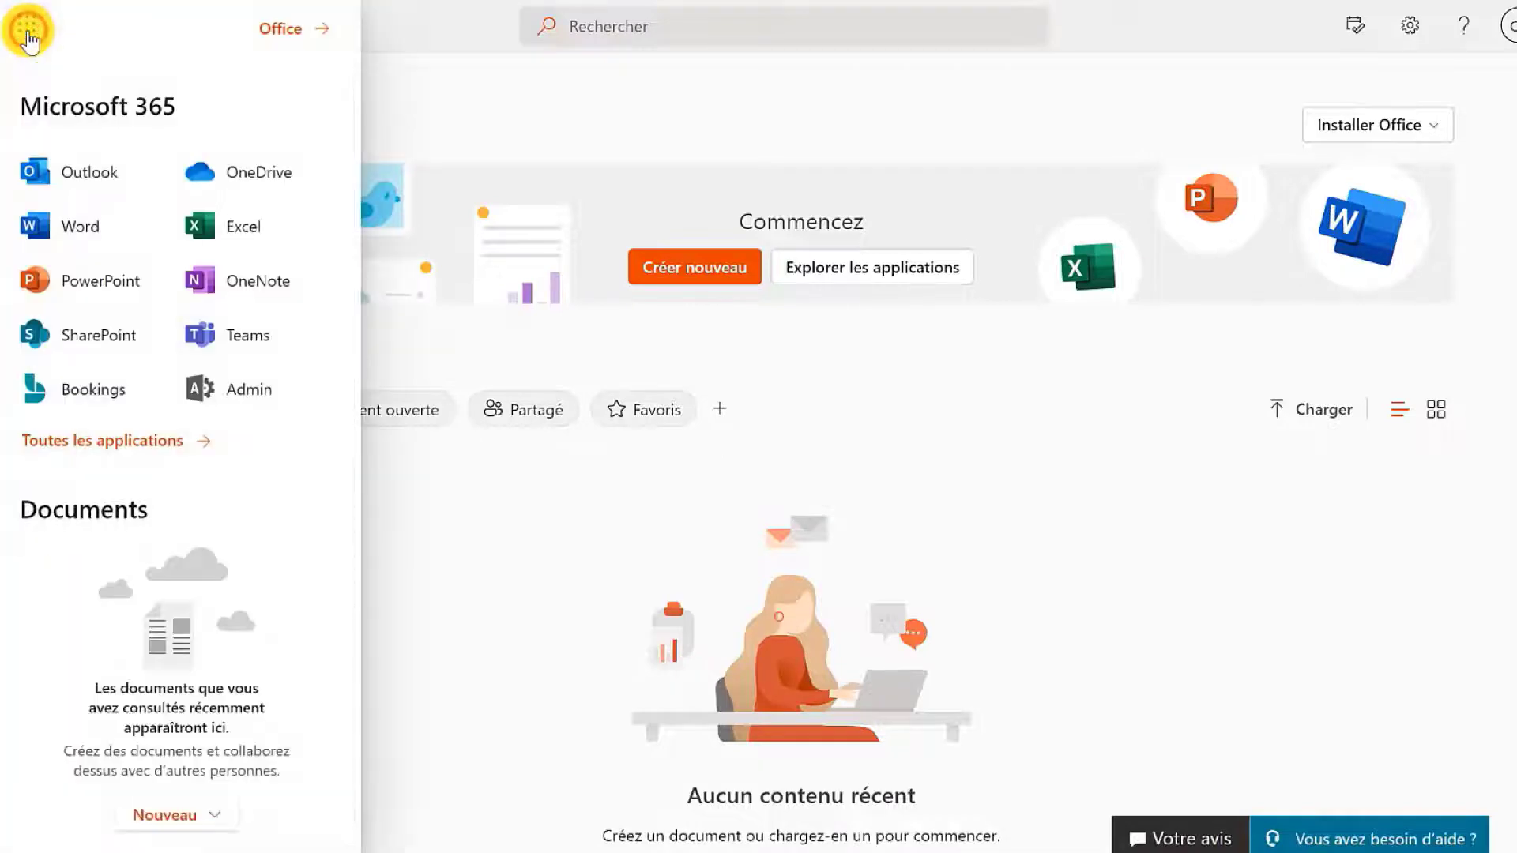
click(79, 331)
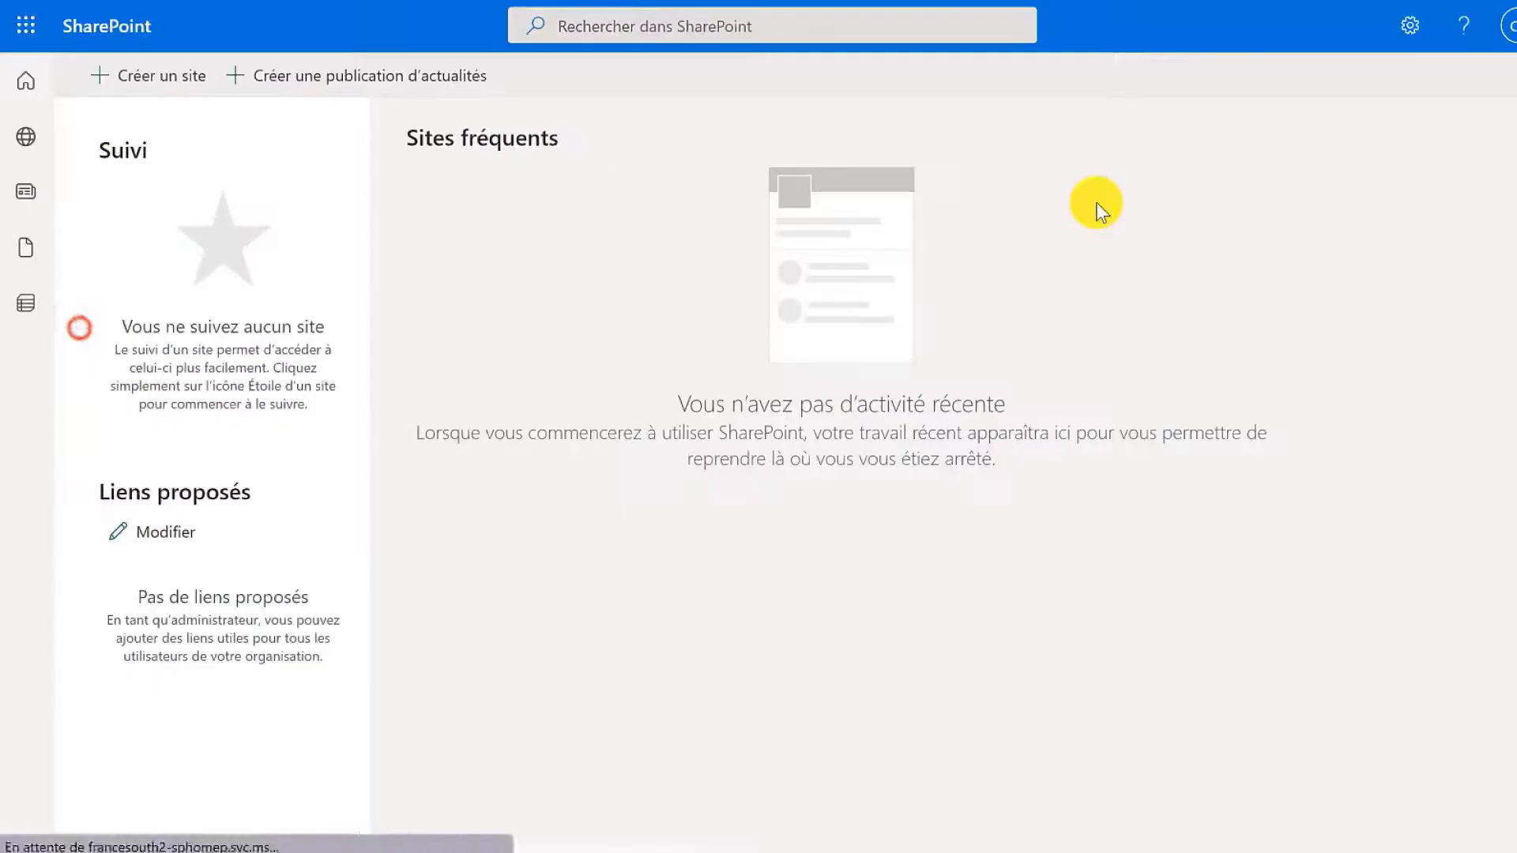
click(156, 87)
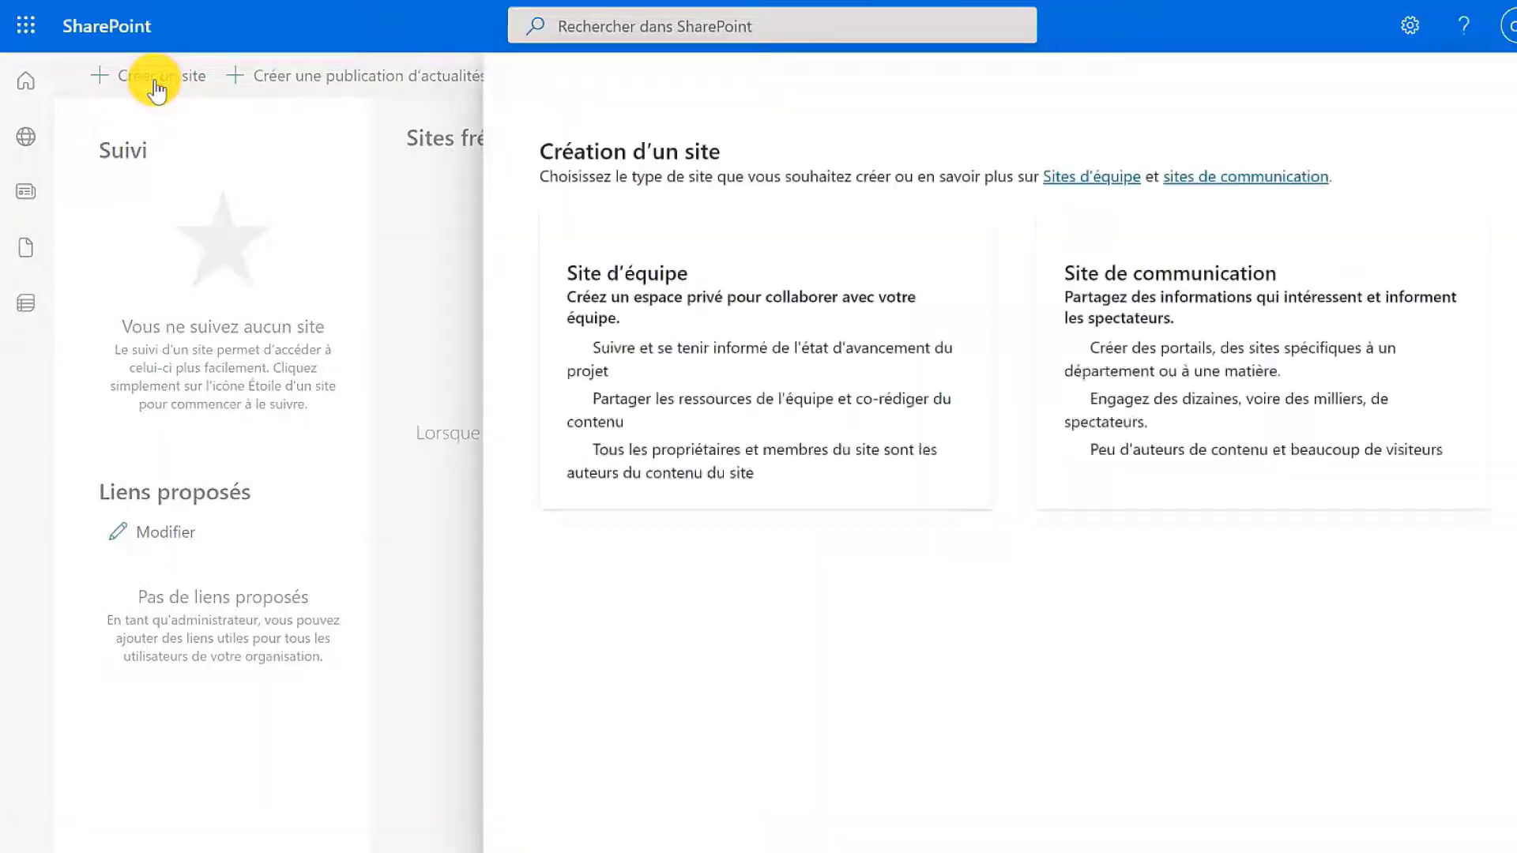
click(1221, 367)
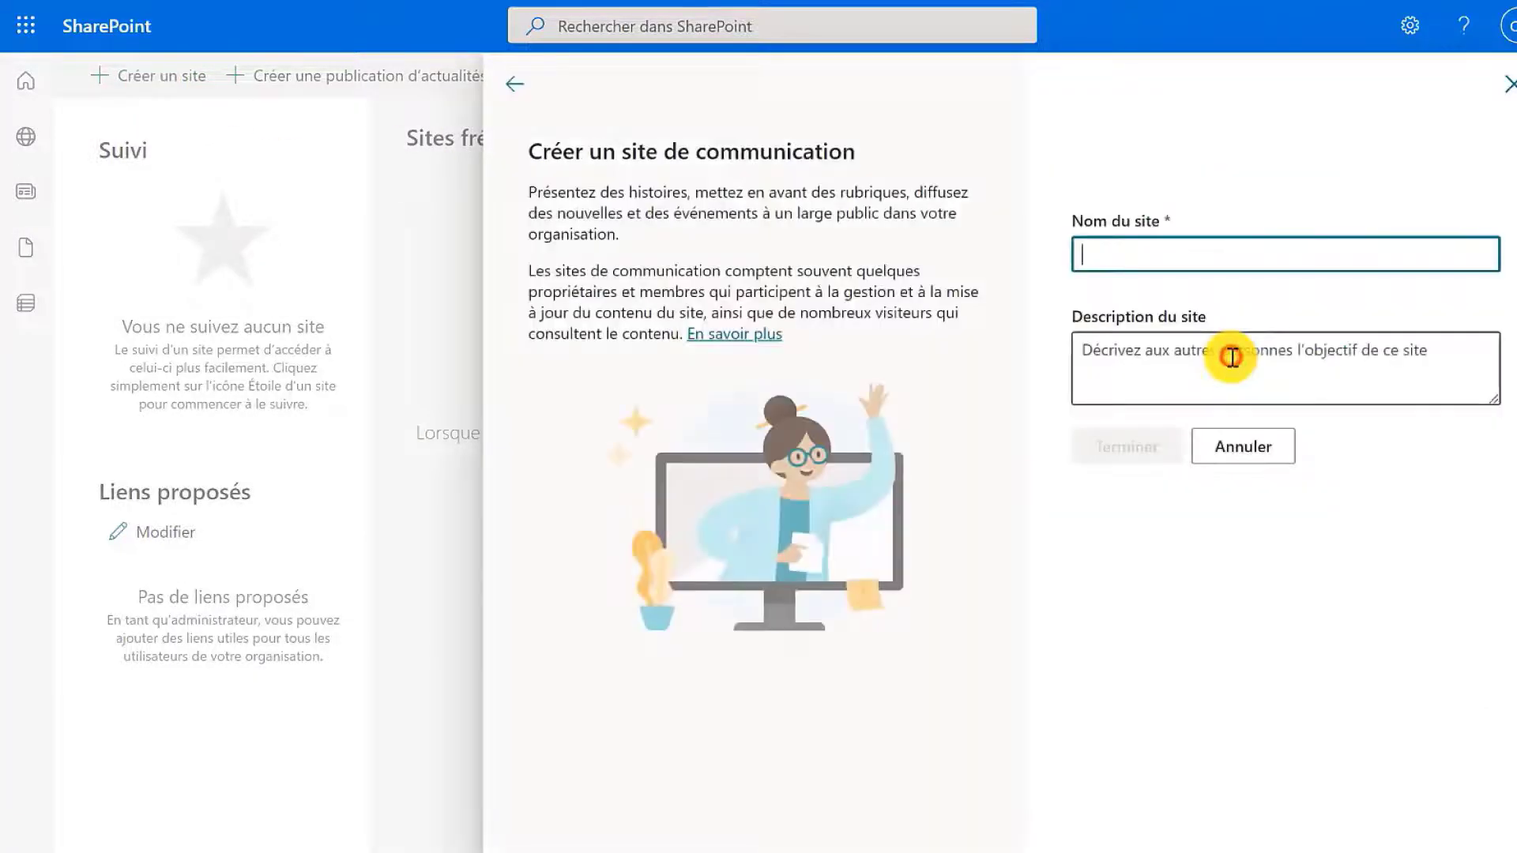
text(Intranet)
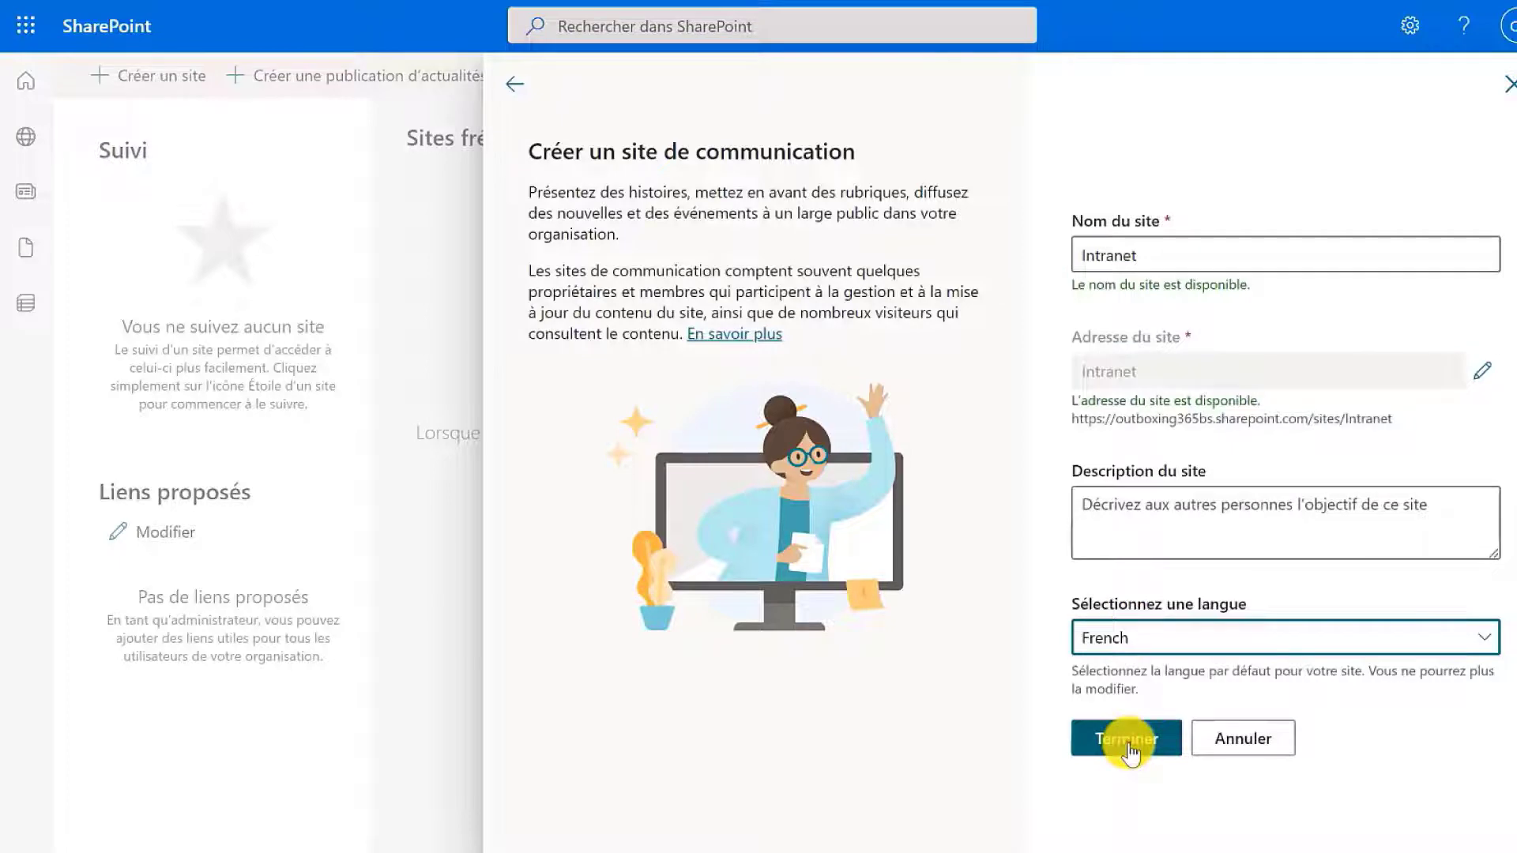
click(1130, 753)
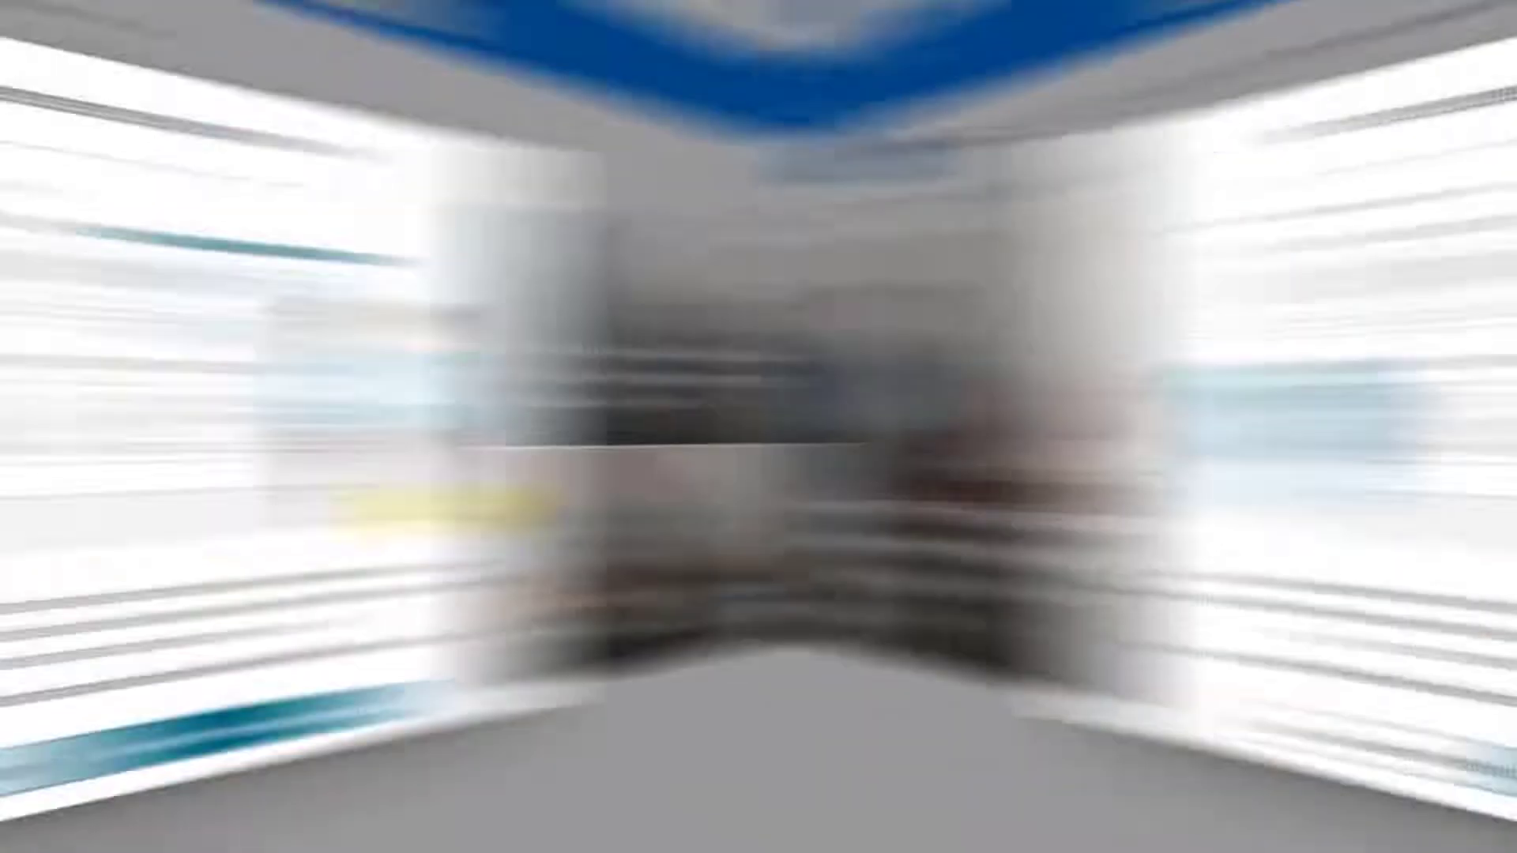
Step: Apply Microsoft's Gestion de crise template to the Intranet site and look over its home page
click(888, 694)
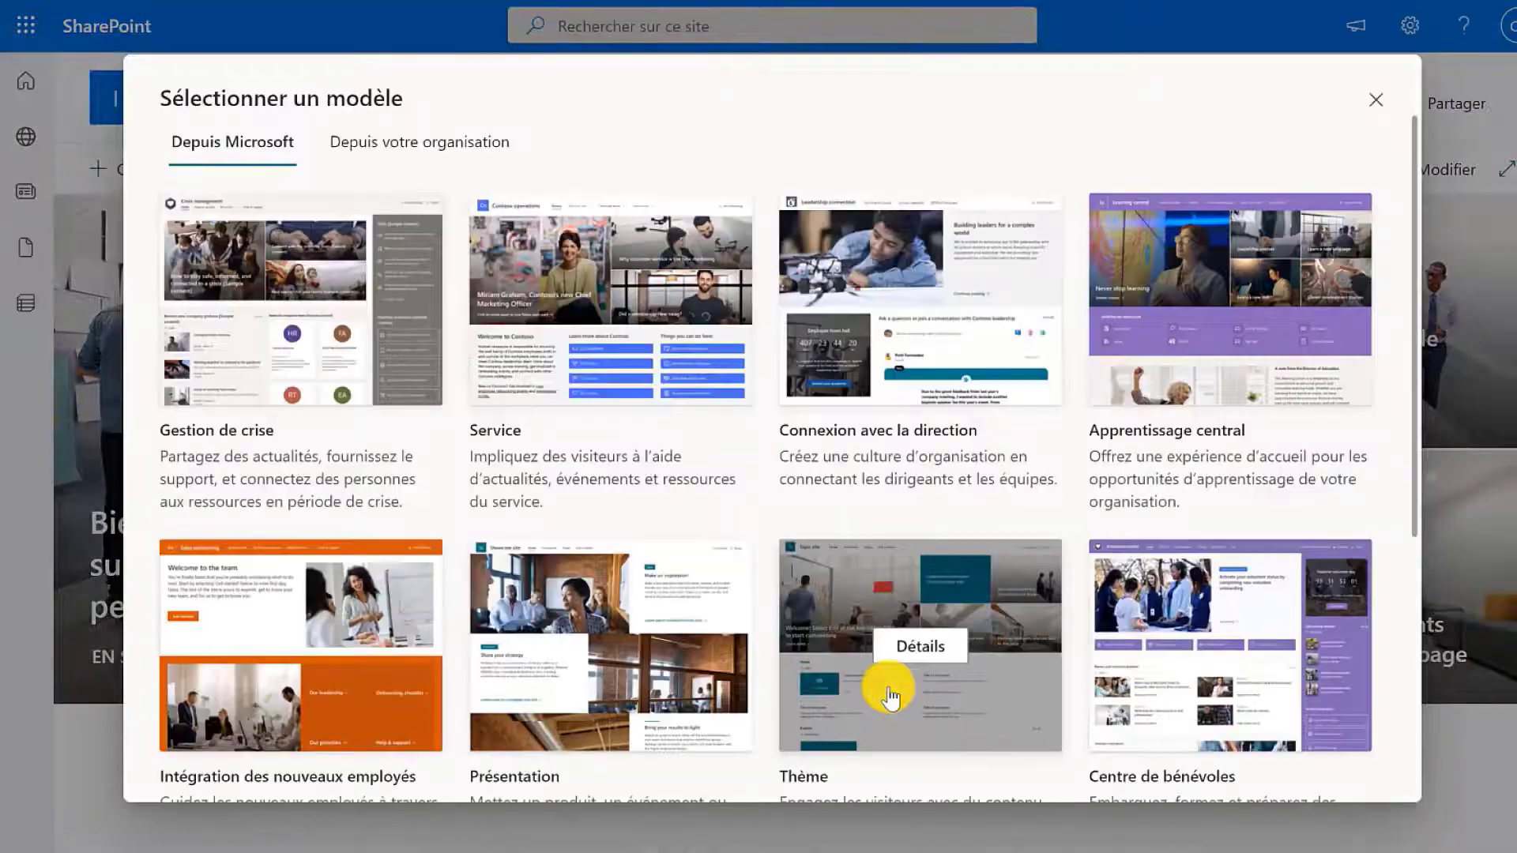
click(203, 298)
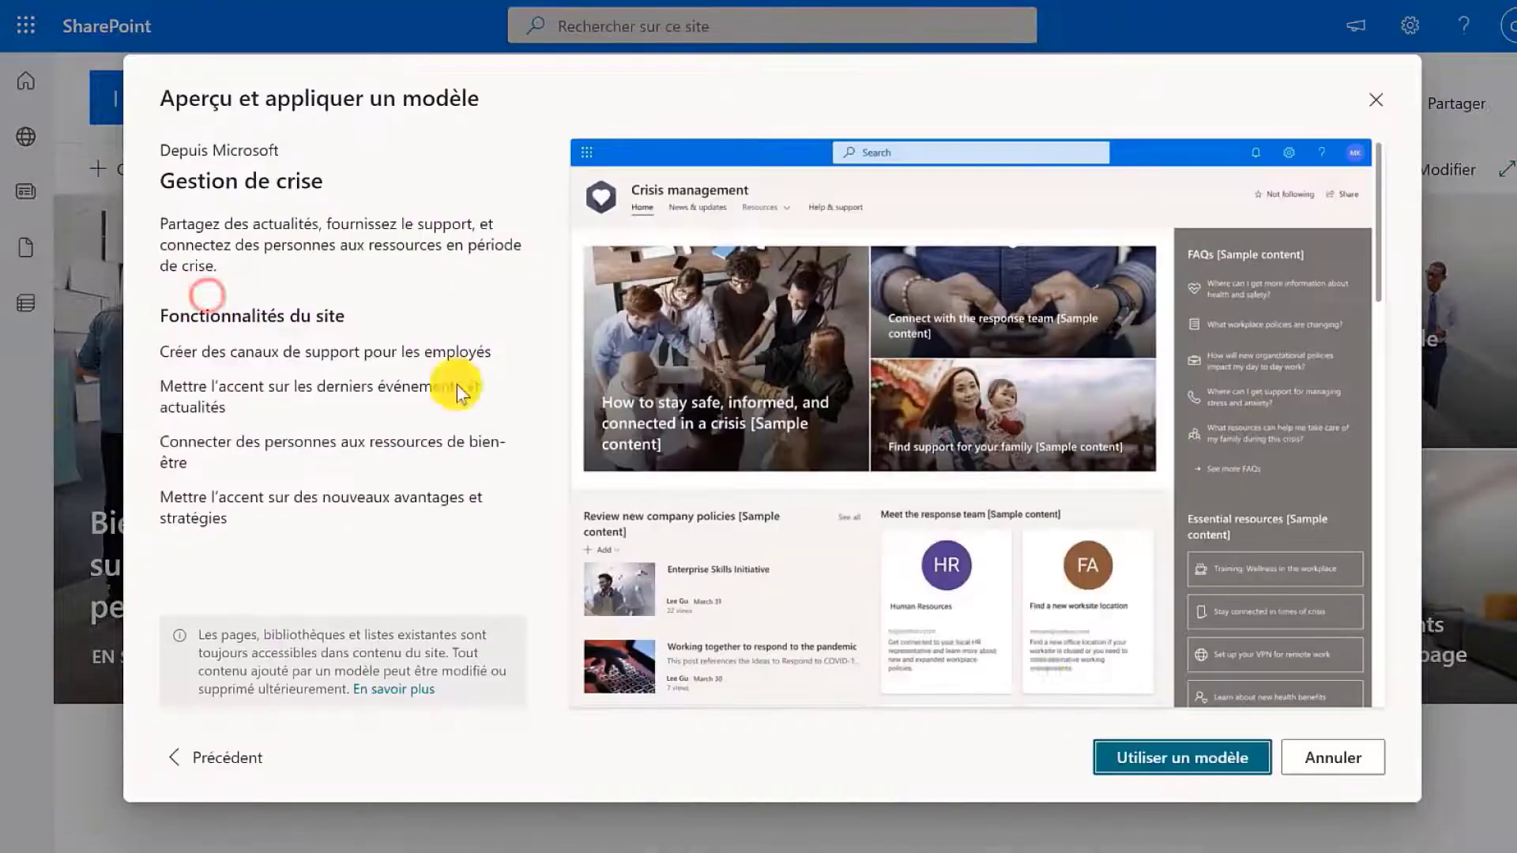
click(1154, 757)
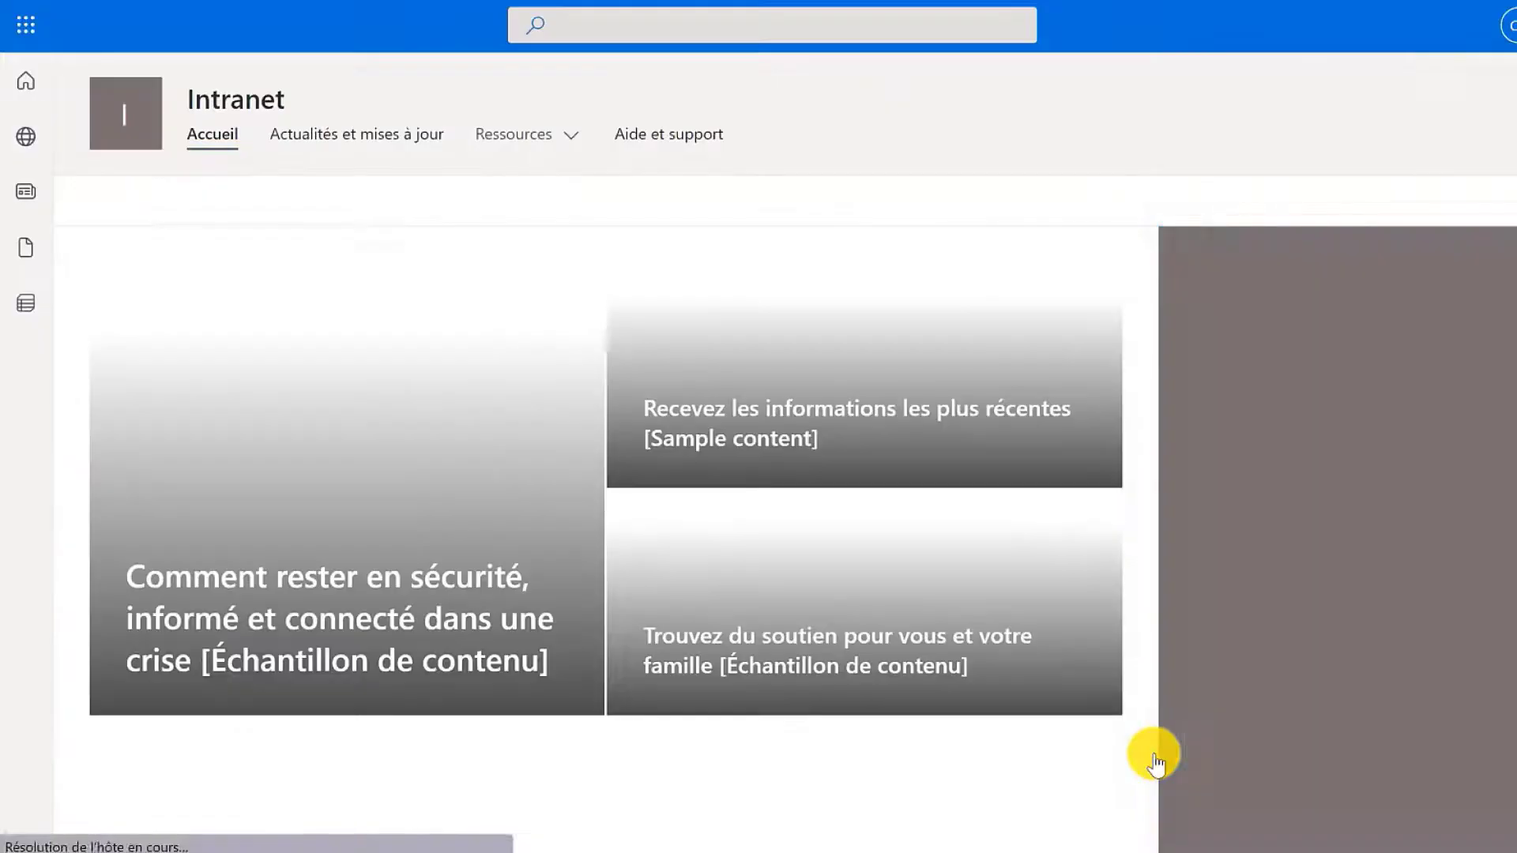
scroll(1107, 536, down, 3)
scroll(1107, 535, down, 10)
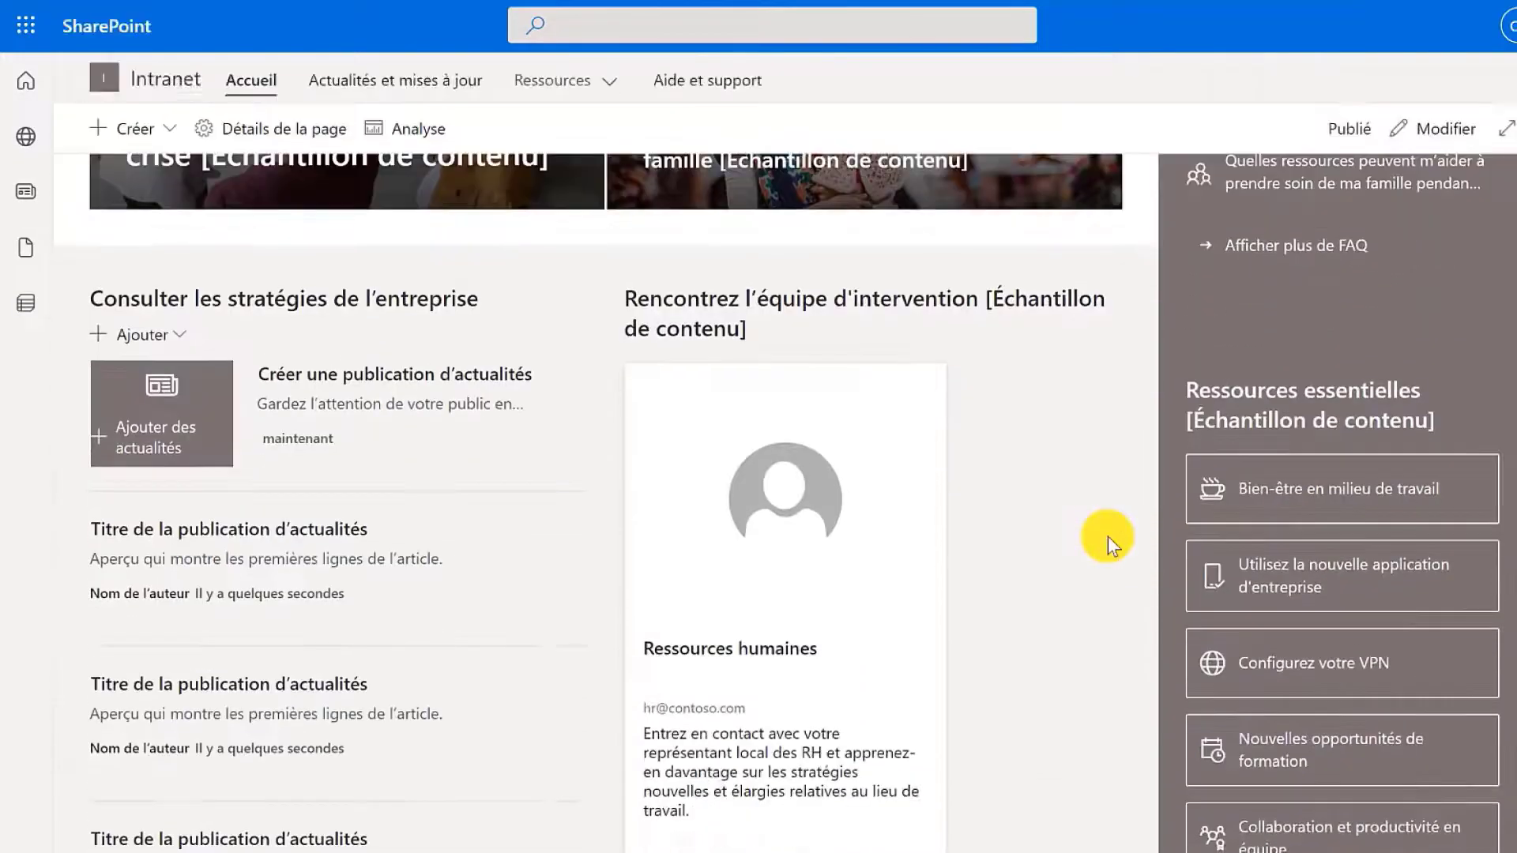
scroll(1107, 536, up, 15)
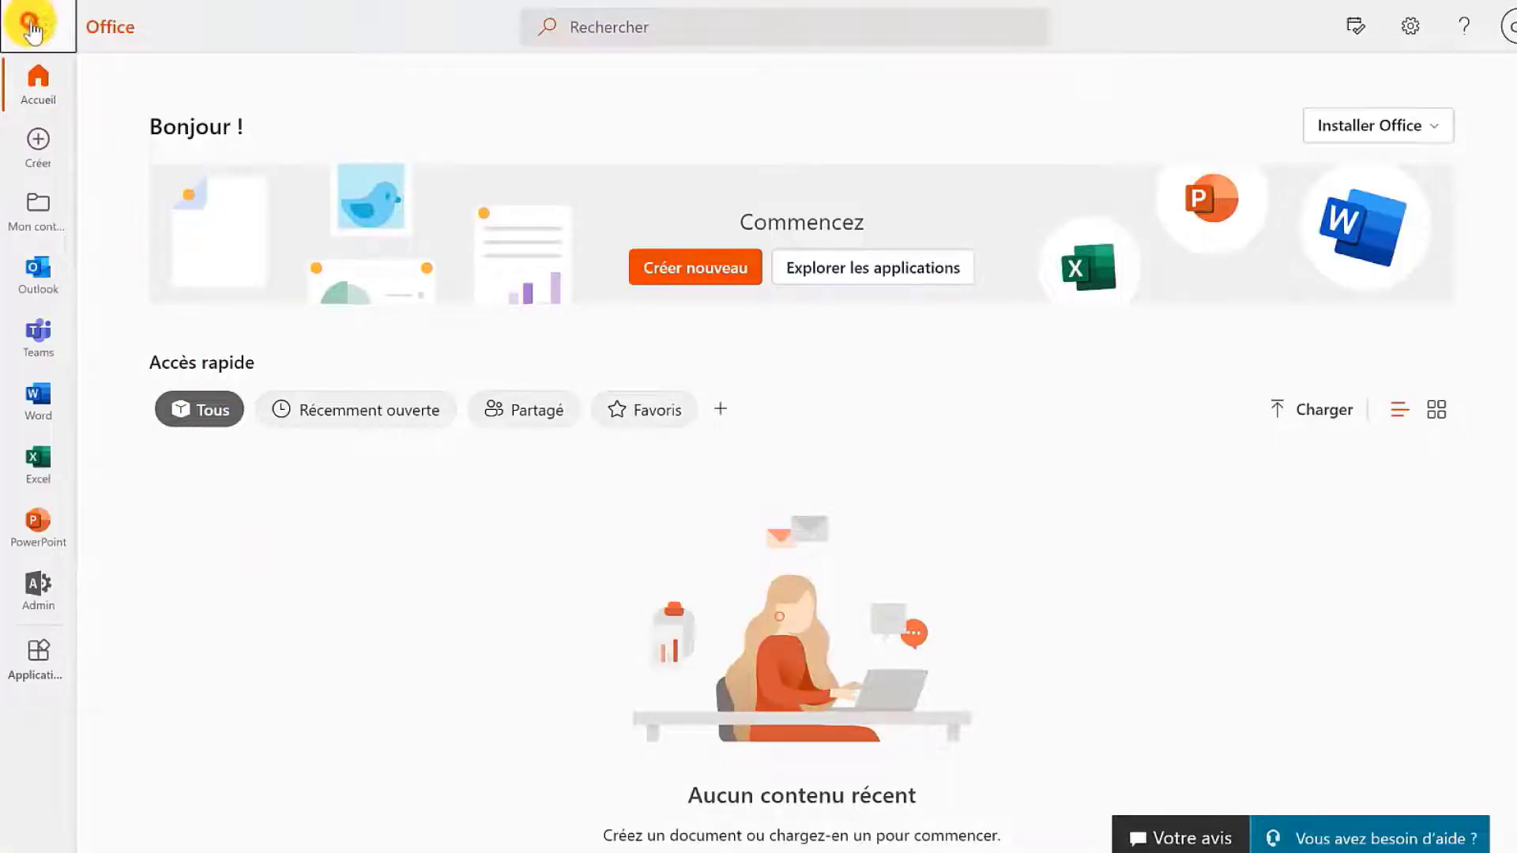
Step: From the Office home page, browse the list of all applications and open Yammer
click(29, 28)
click(133, 438)
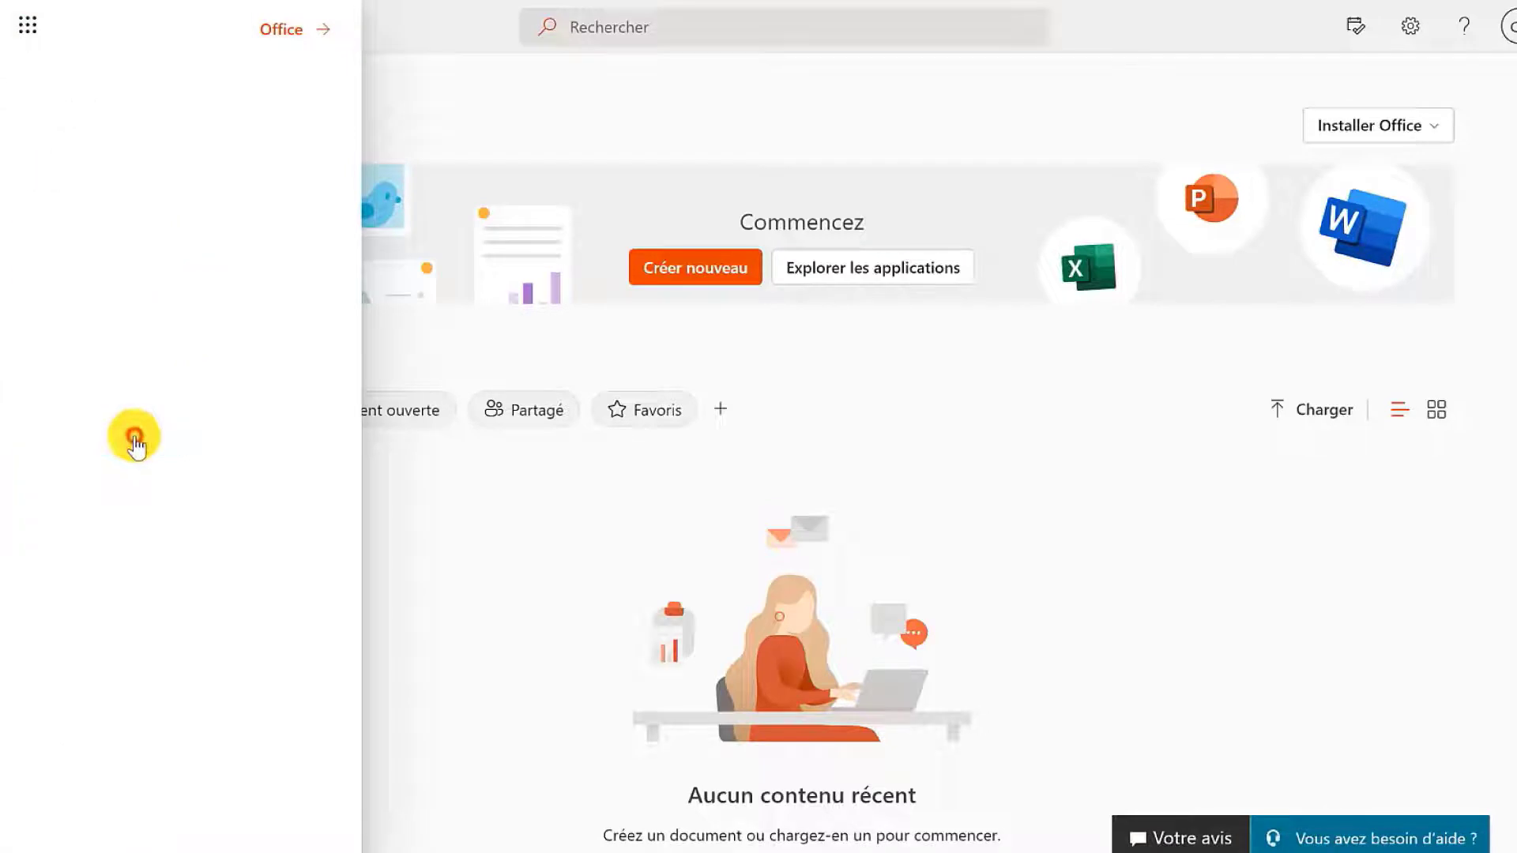
scroll(135, 447, down, 10)
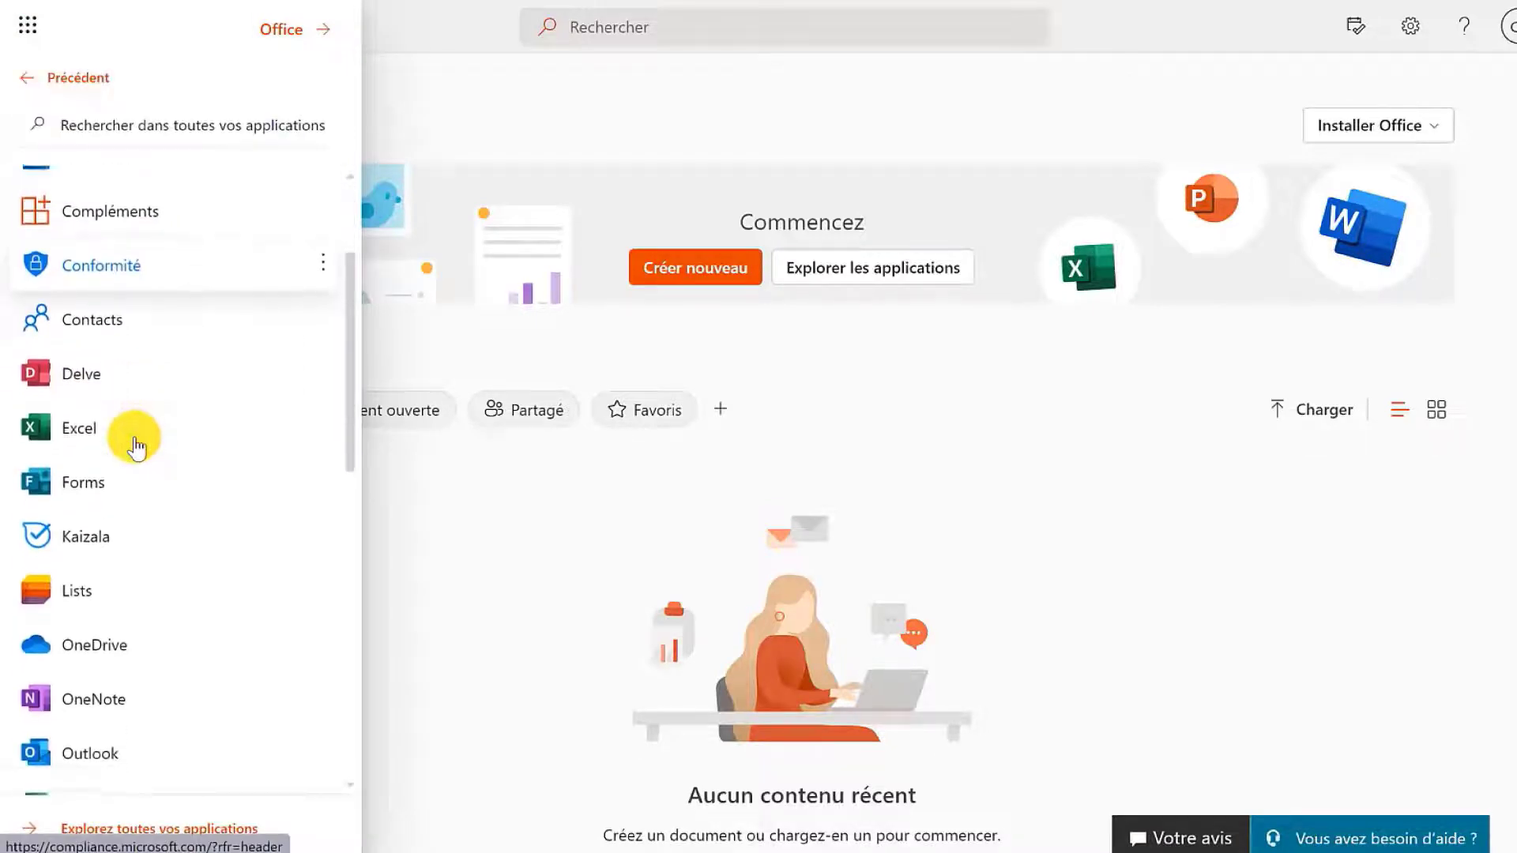
scroll(134, 447, down, 3)
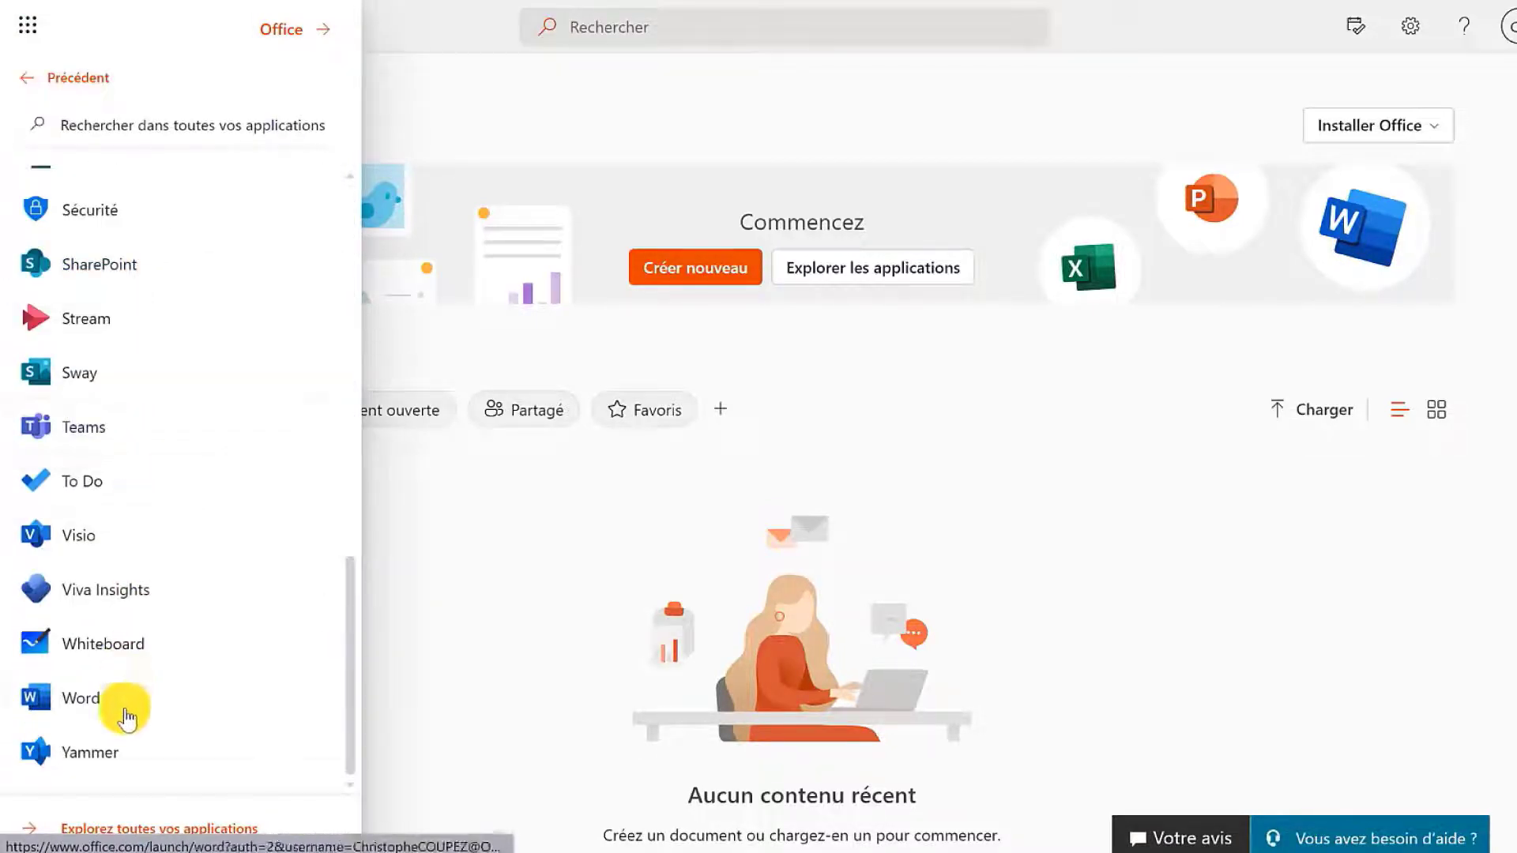
click(117, 748)
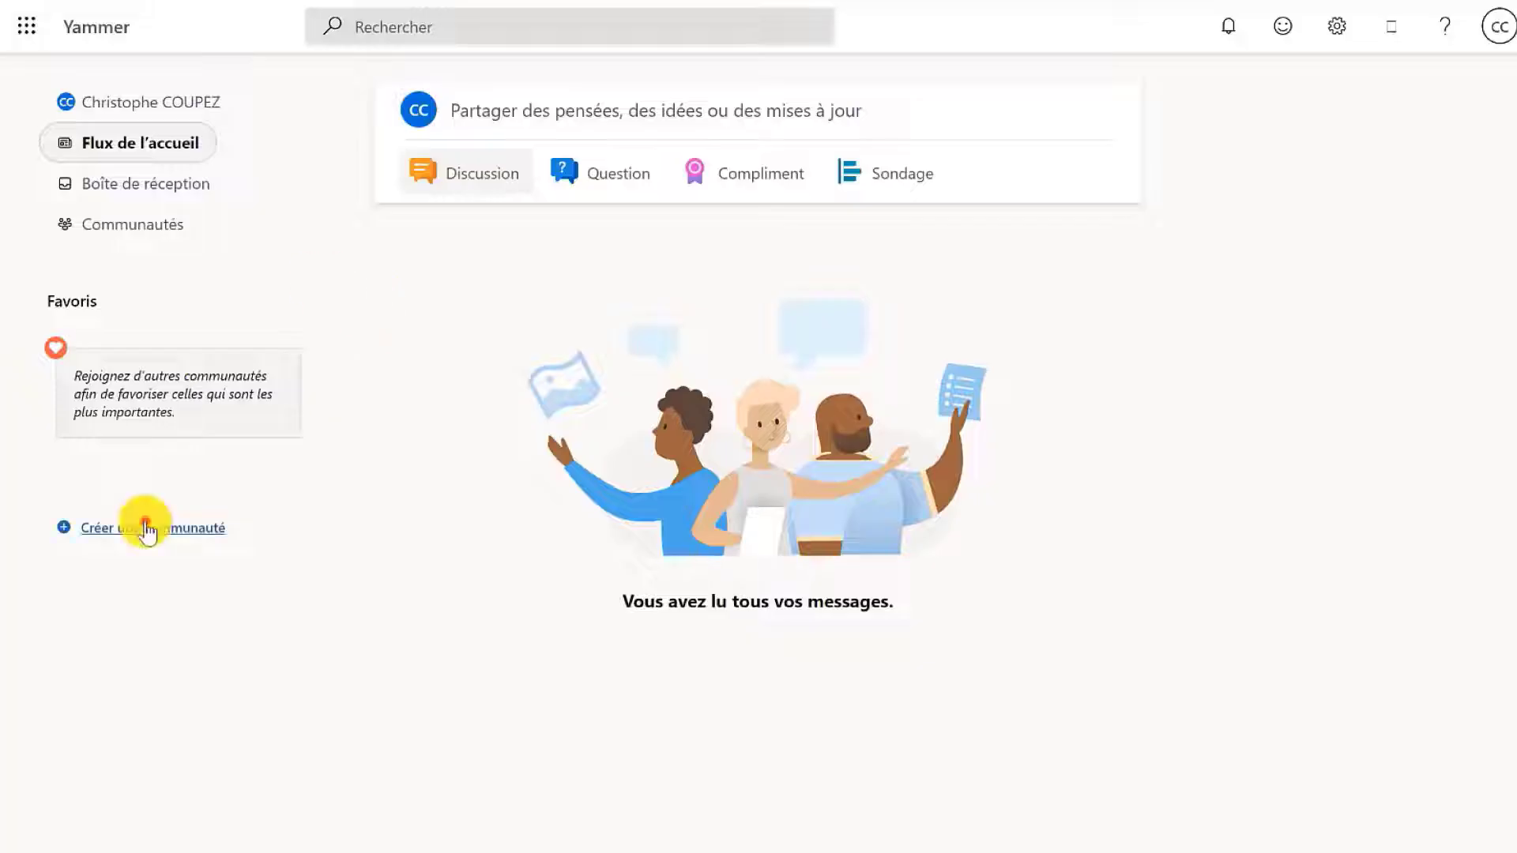
Step: Create a public Yammer community named Projet transformation without a description
click(145, 528)
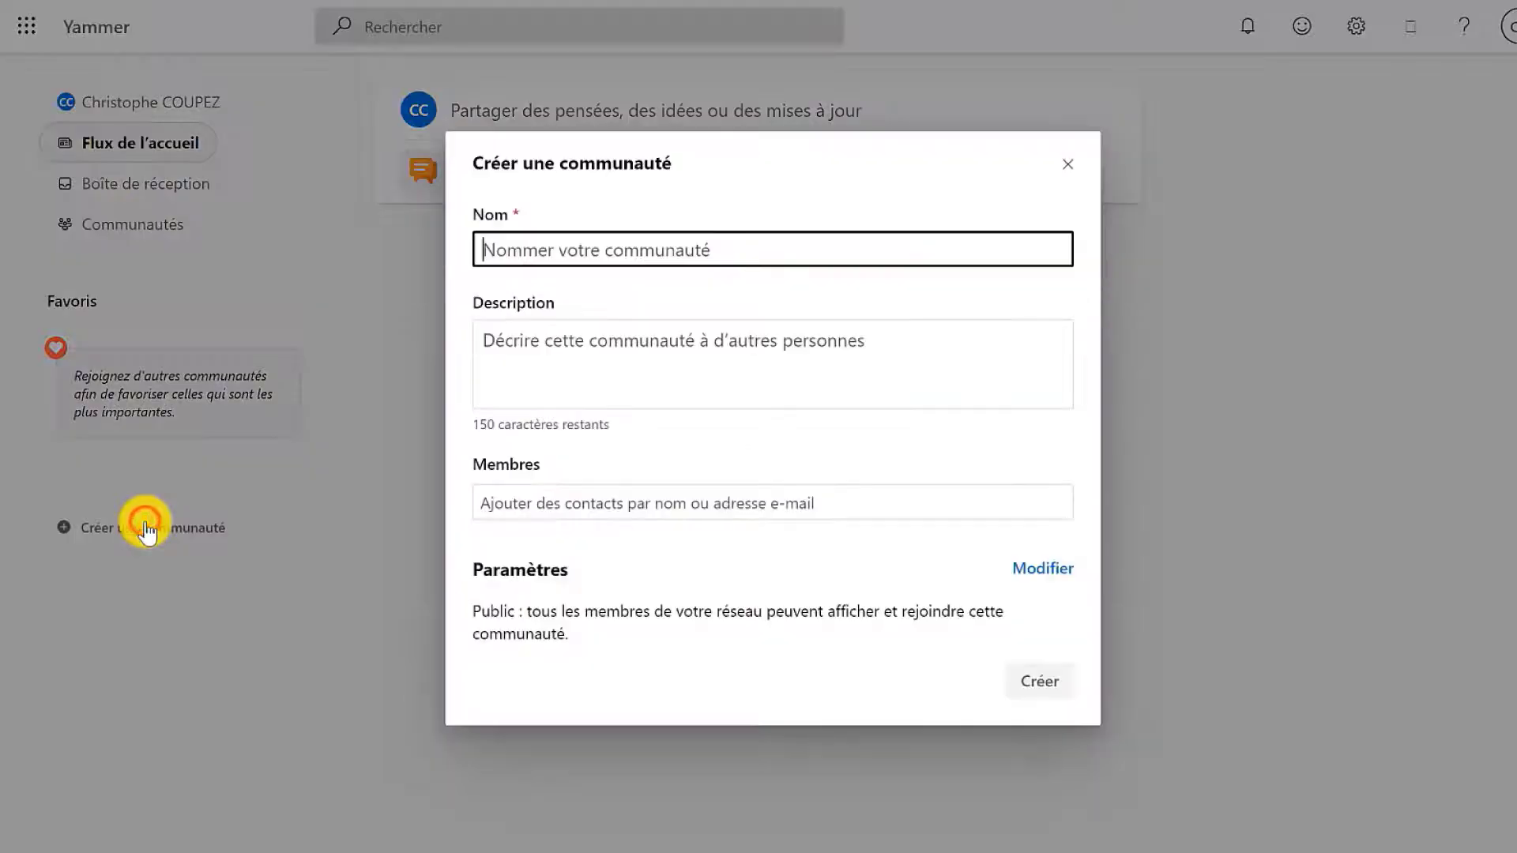
text(Projet transformation)
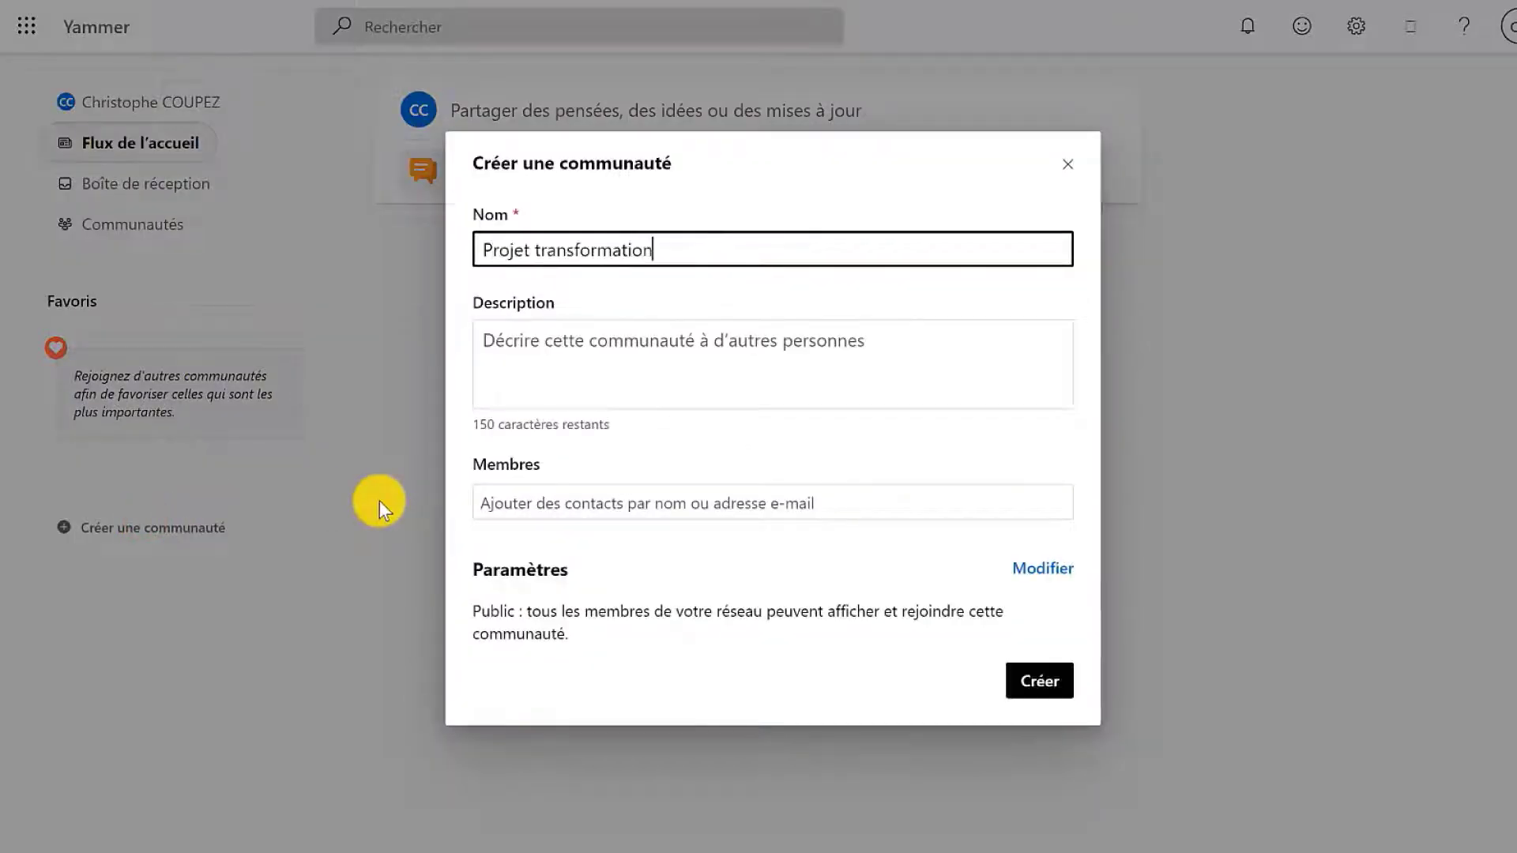
click(556, 343)
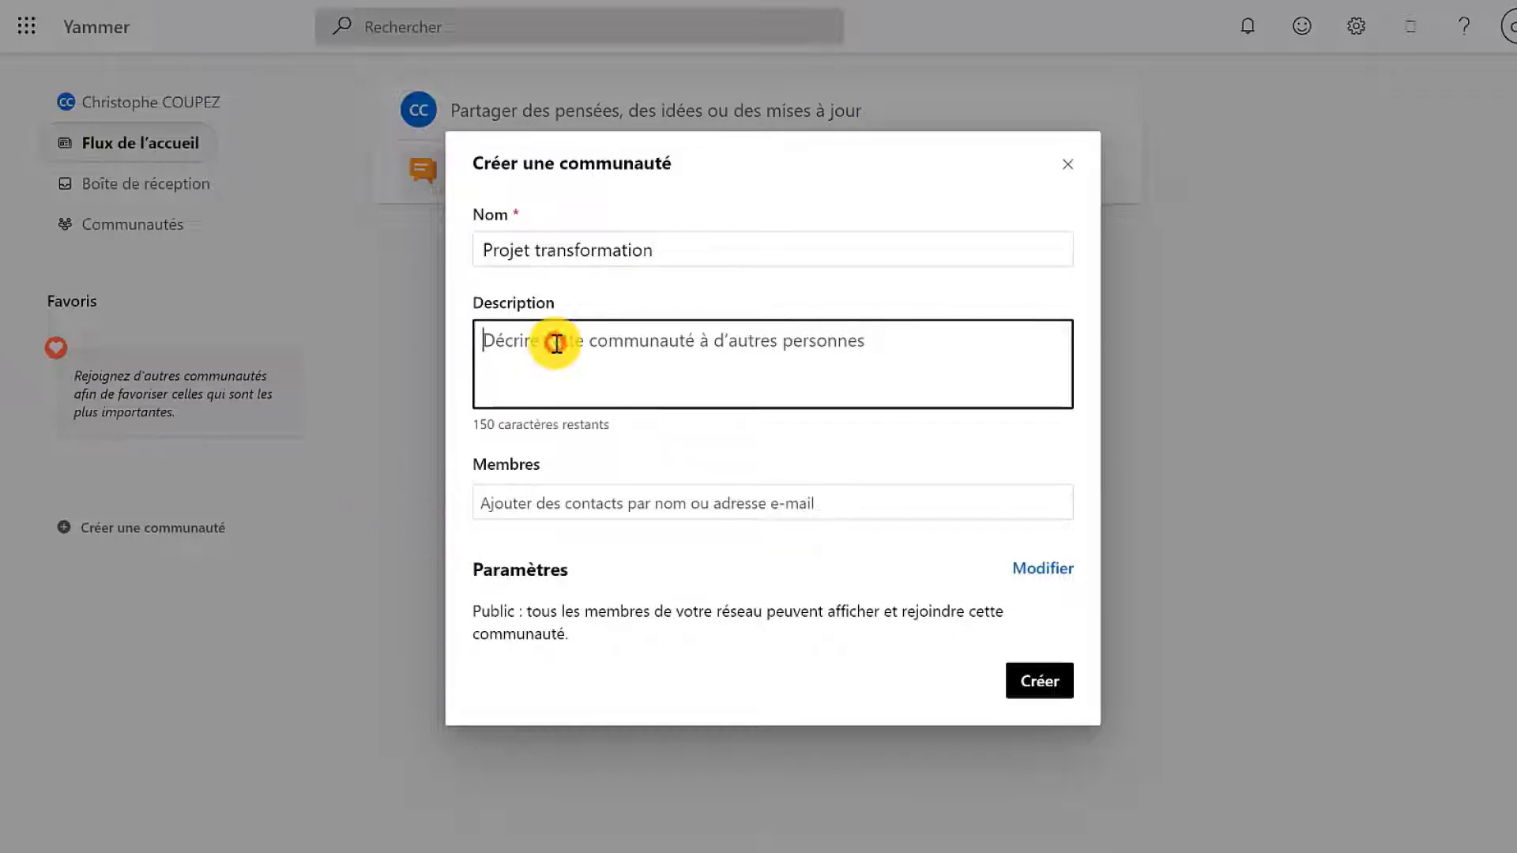
click(1059, 684)
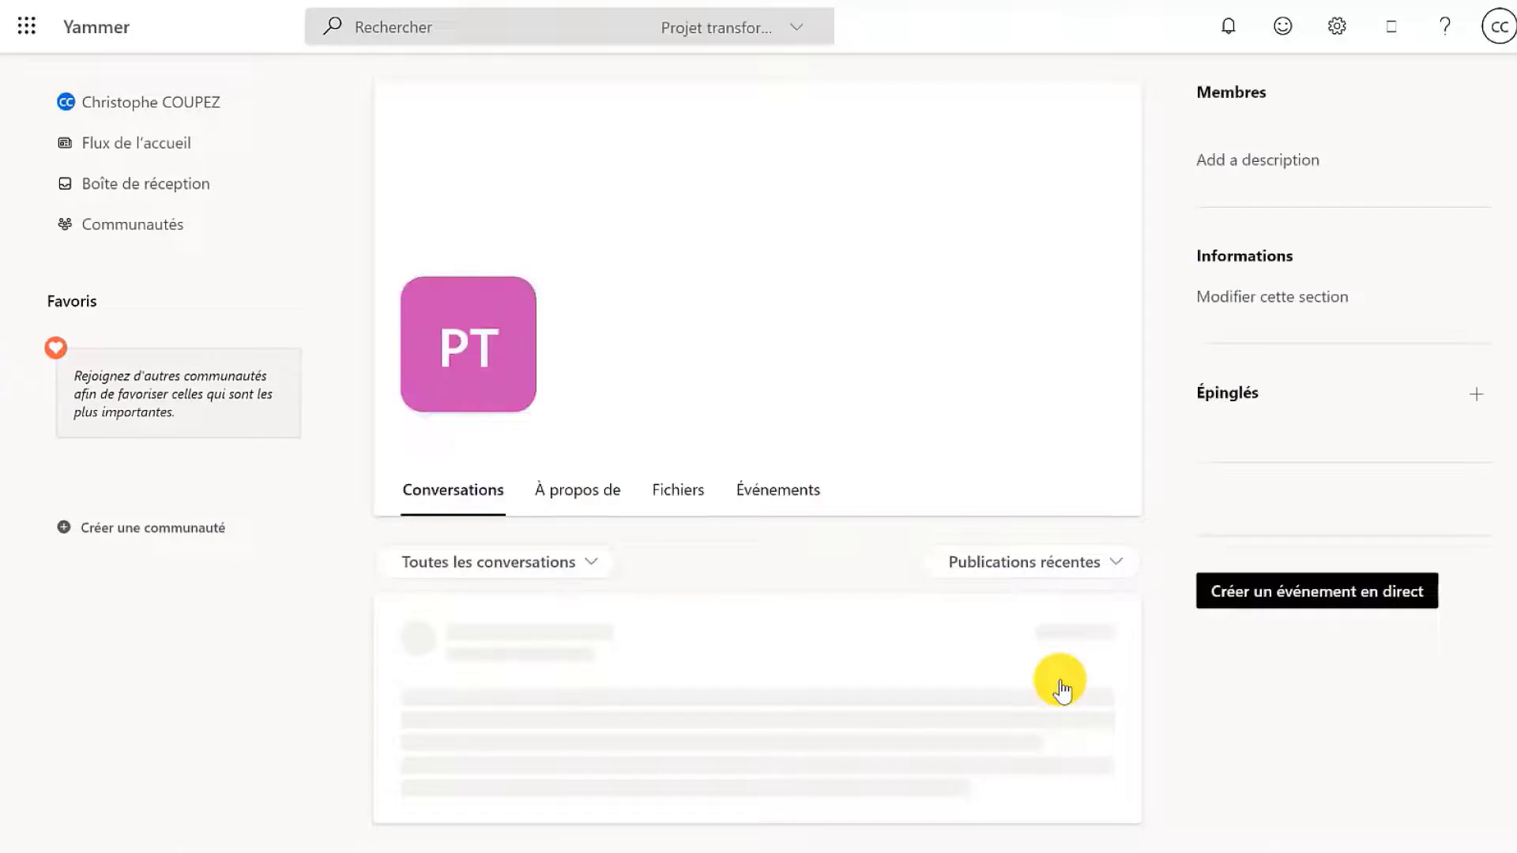
Step: Set the handshake photo 171.jpg as the community's cover and upload the picture of the woman with a megaphone as its profile image
click(993, 142)
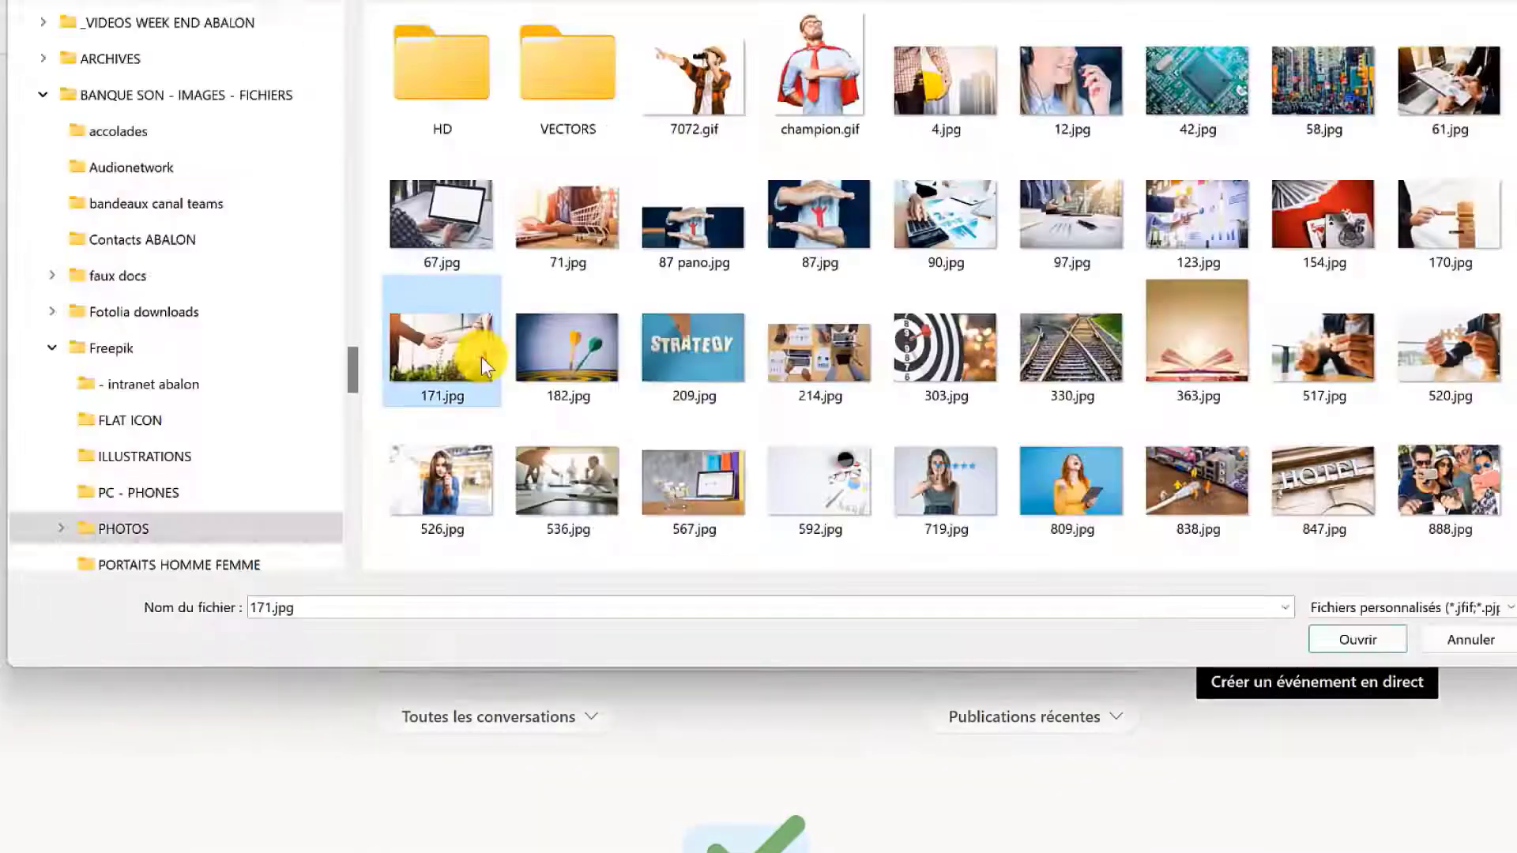
double_click(478, 346)
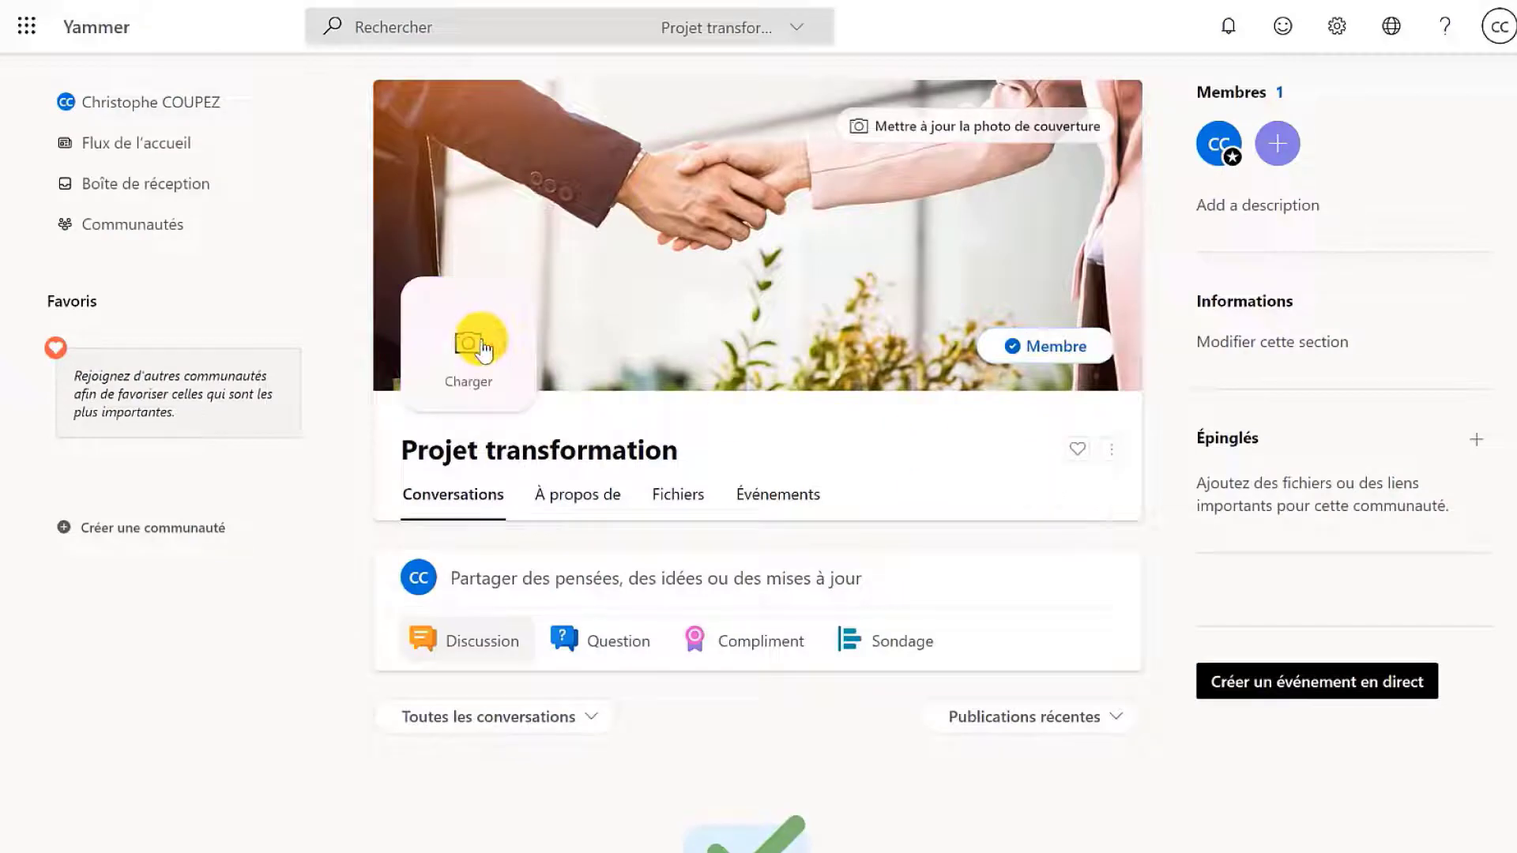
click(480, 347)
click(1201, 174)
click(1358, 730)
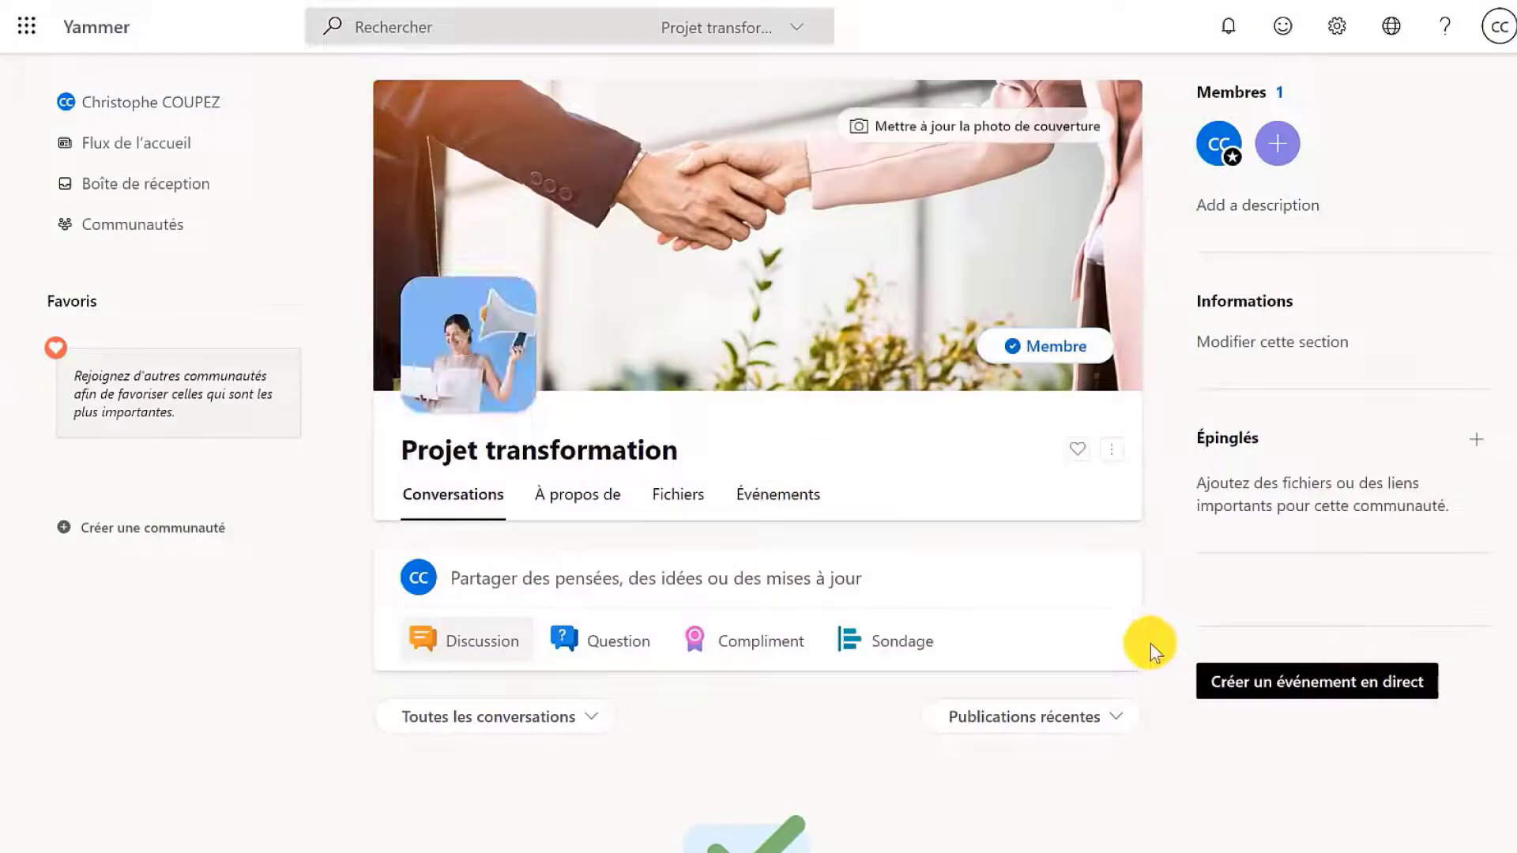
Step: Publish the community post "Bienvenue dans cette communauté dédiée au projet de transformation de l'entreprise ! Nous vous tiendrons informés des actualités sur le sujet"
click(705, 596)
text(Bienvenue dans cette communauté dédiée au projet de transformation de l'entreprise ! Nous vous tiendrons informés des actualités sur le sujet !)
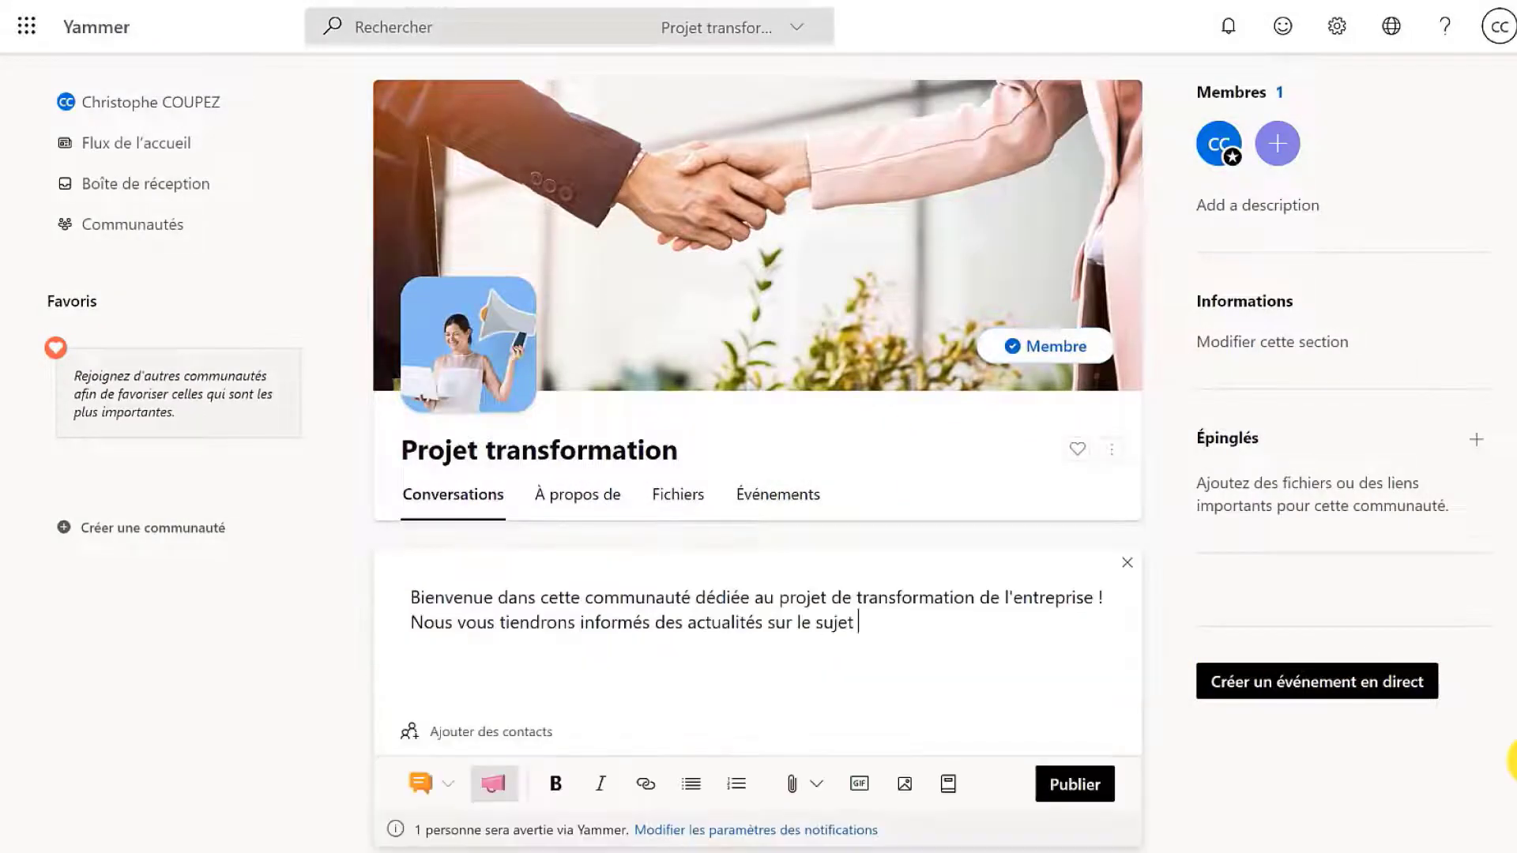
click(1102, 785)
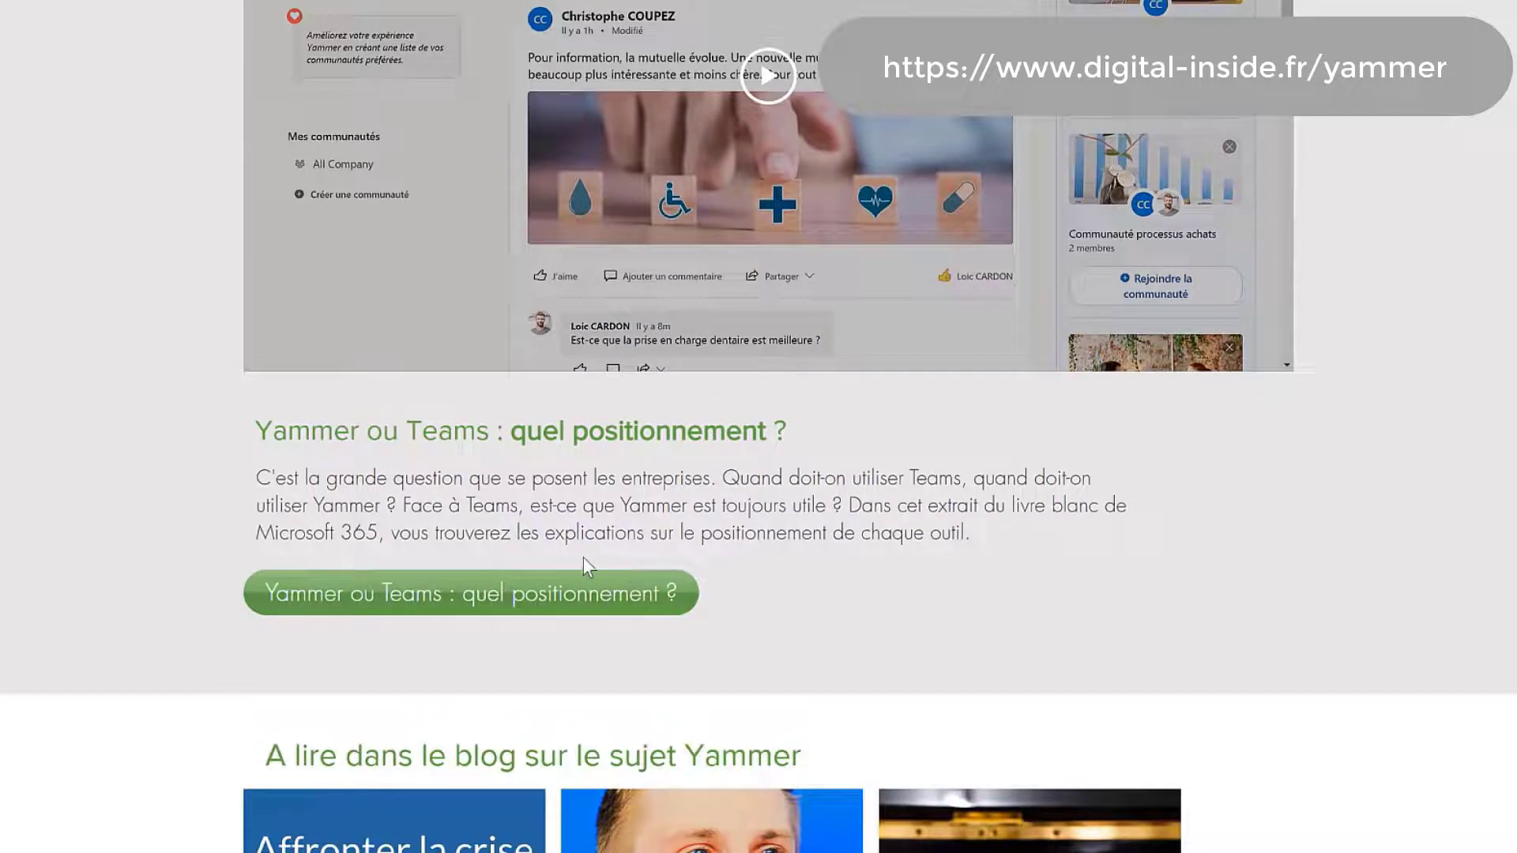
Step: On the Digital Inside Yammer page, open the explanation "Yammer ou Teams : quel positionnement ?"
click(644, 593)
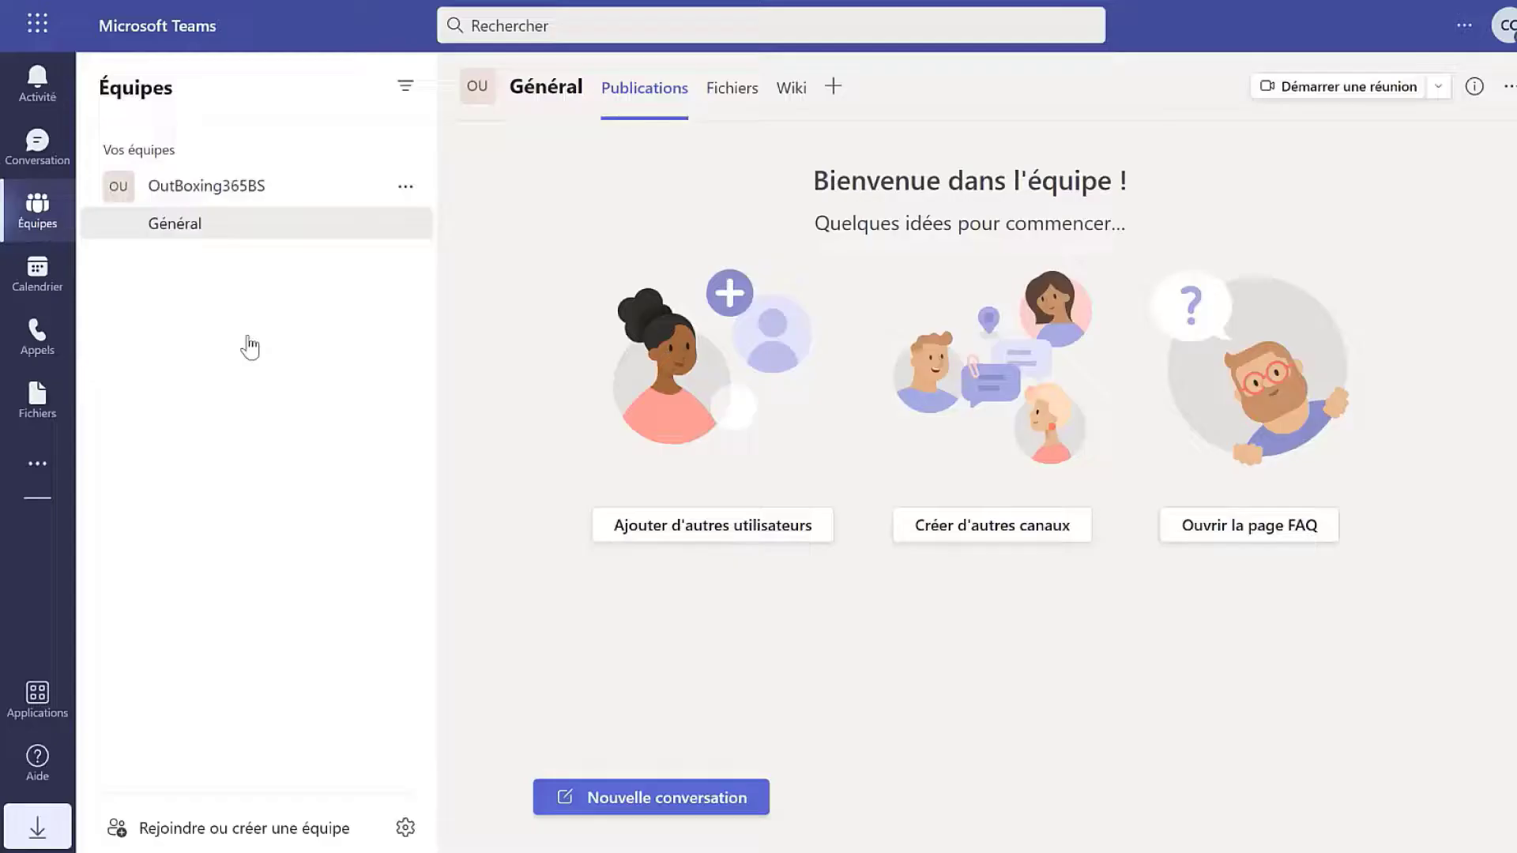
Step: In Microsoft Teams, create a private team from scratch named Projet intranet, without adding members
click(187, 832)
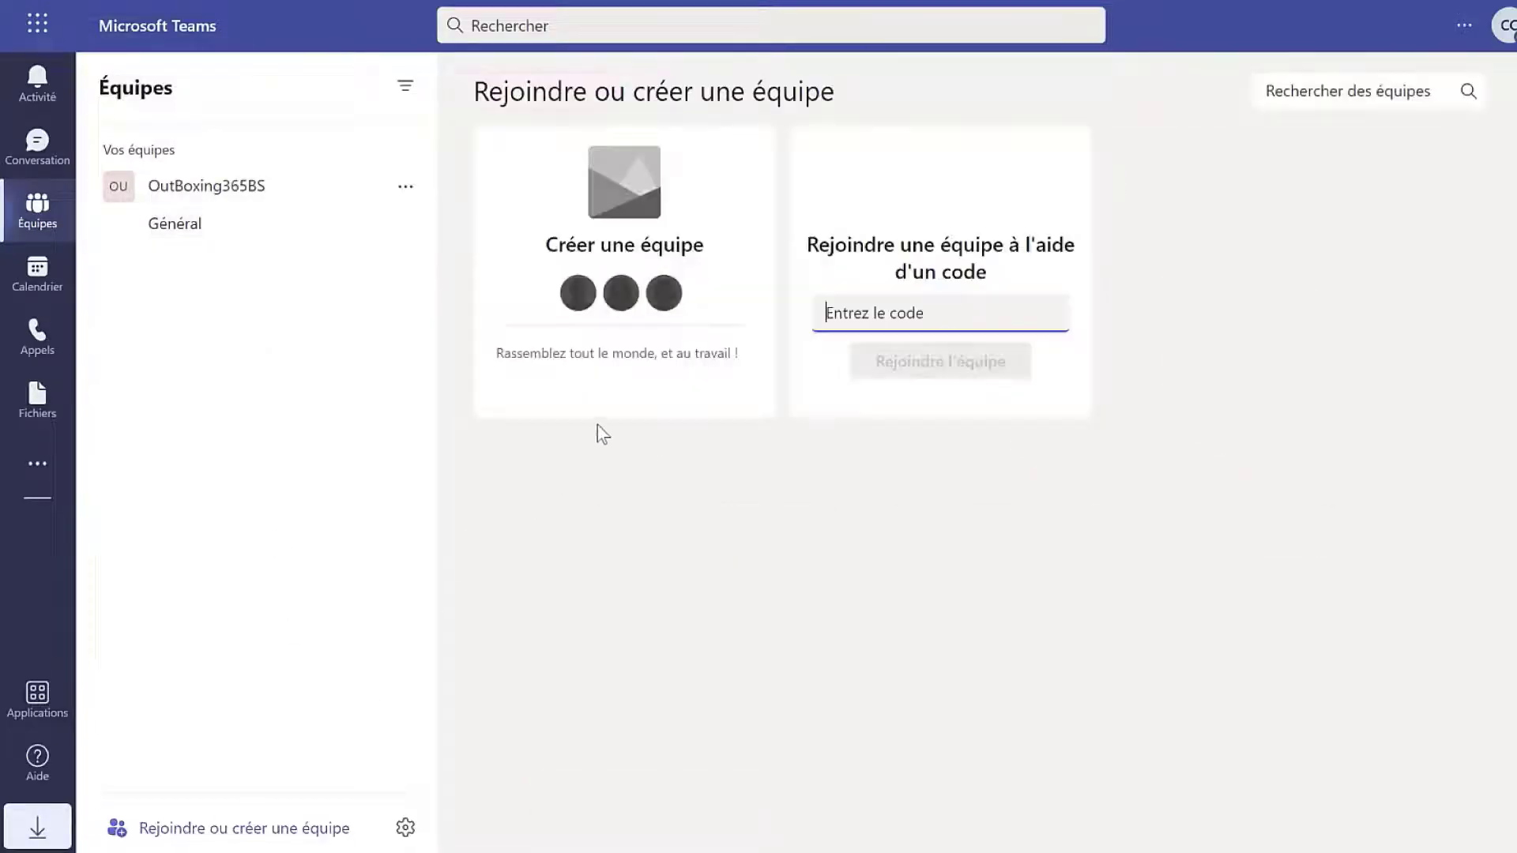
click(623, 365)
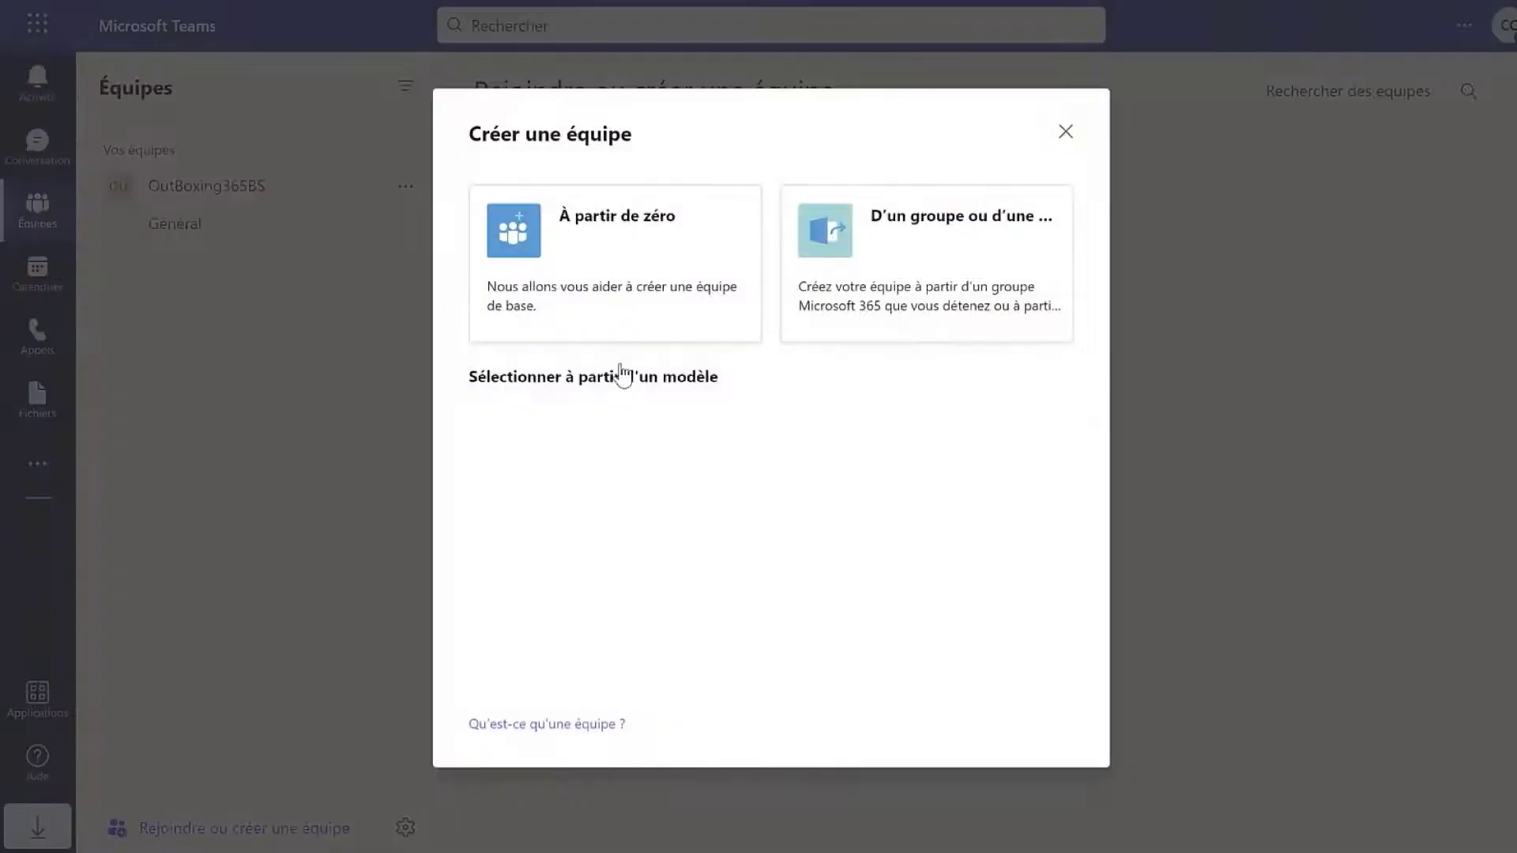
click(636, 230)
click(640, 231)
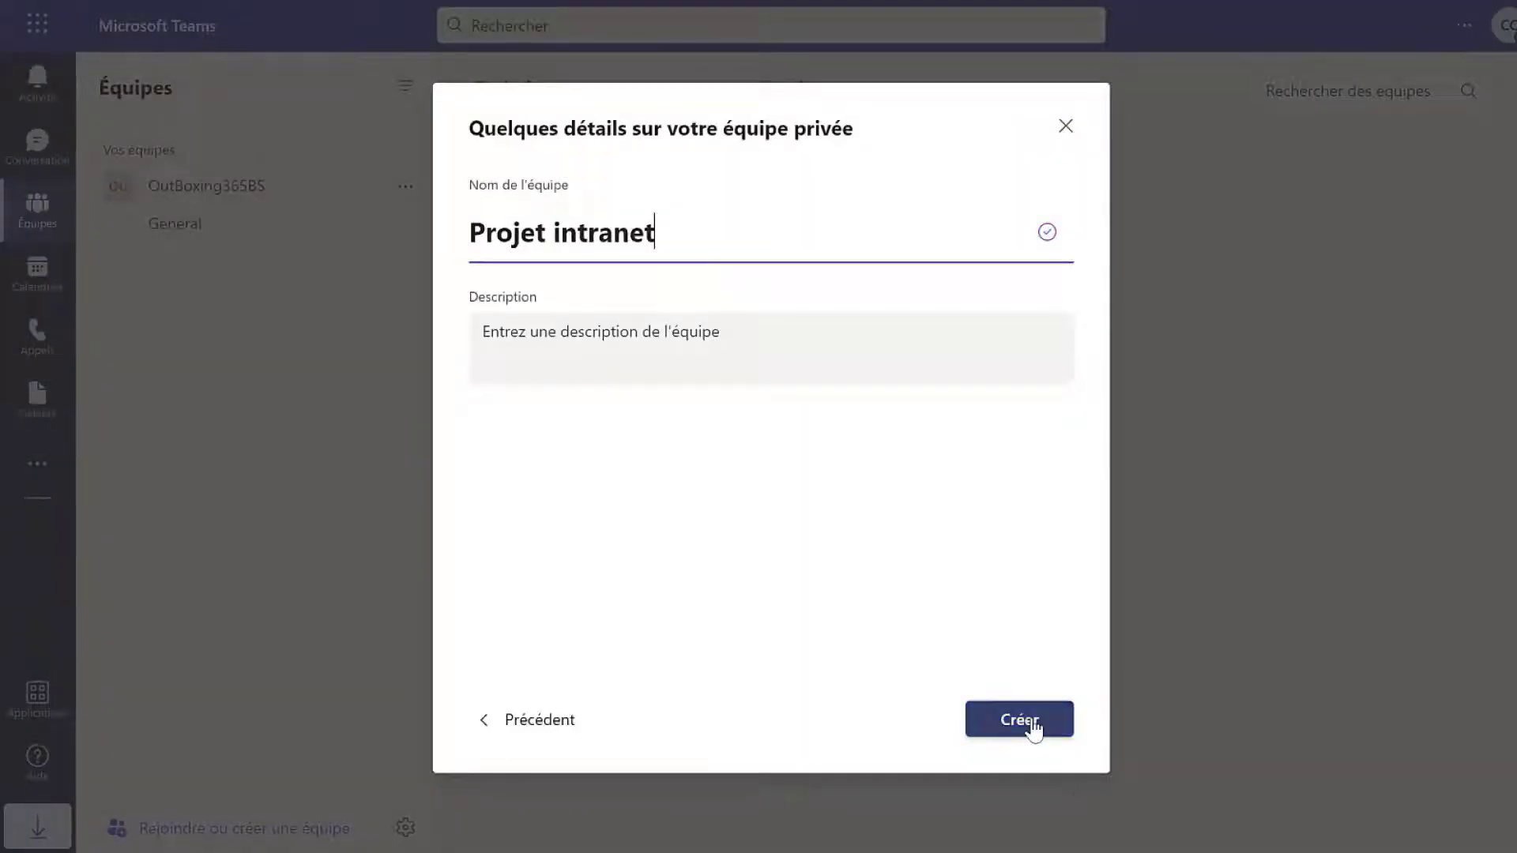
click(1034, 723)
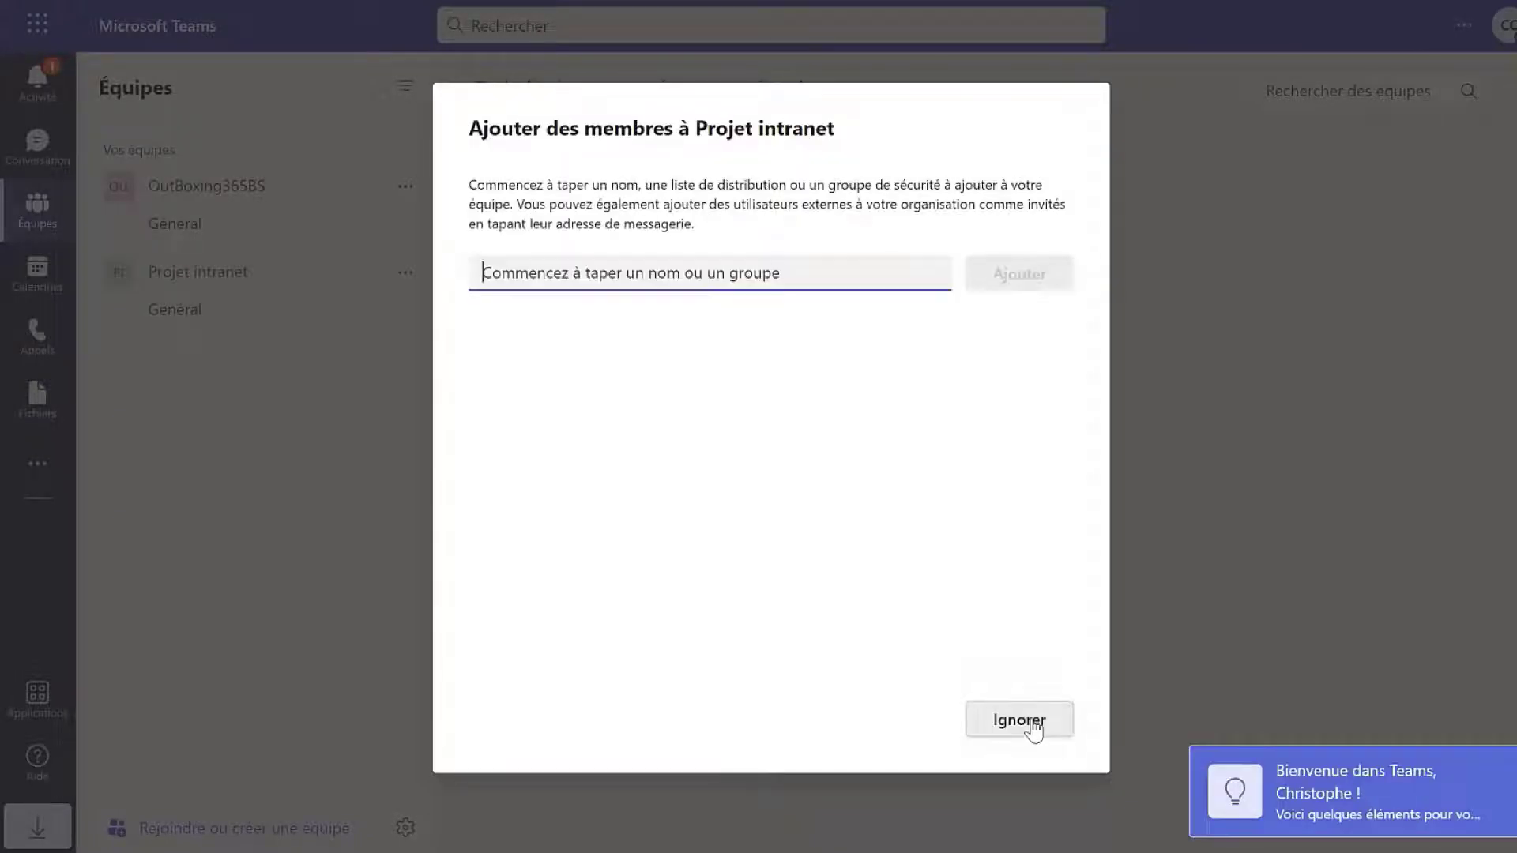
click(1029, 722)
Step: Add a standard channel named Conception to the Projet intranet team, shown automatically in all members' channel lists
click(407, 272)
click(454, 403)
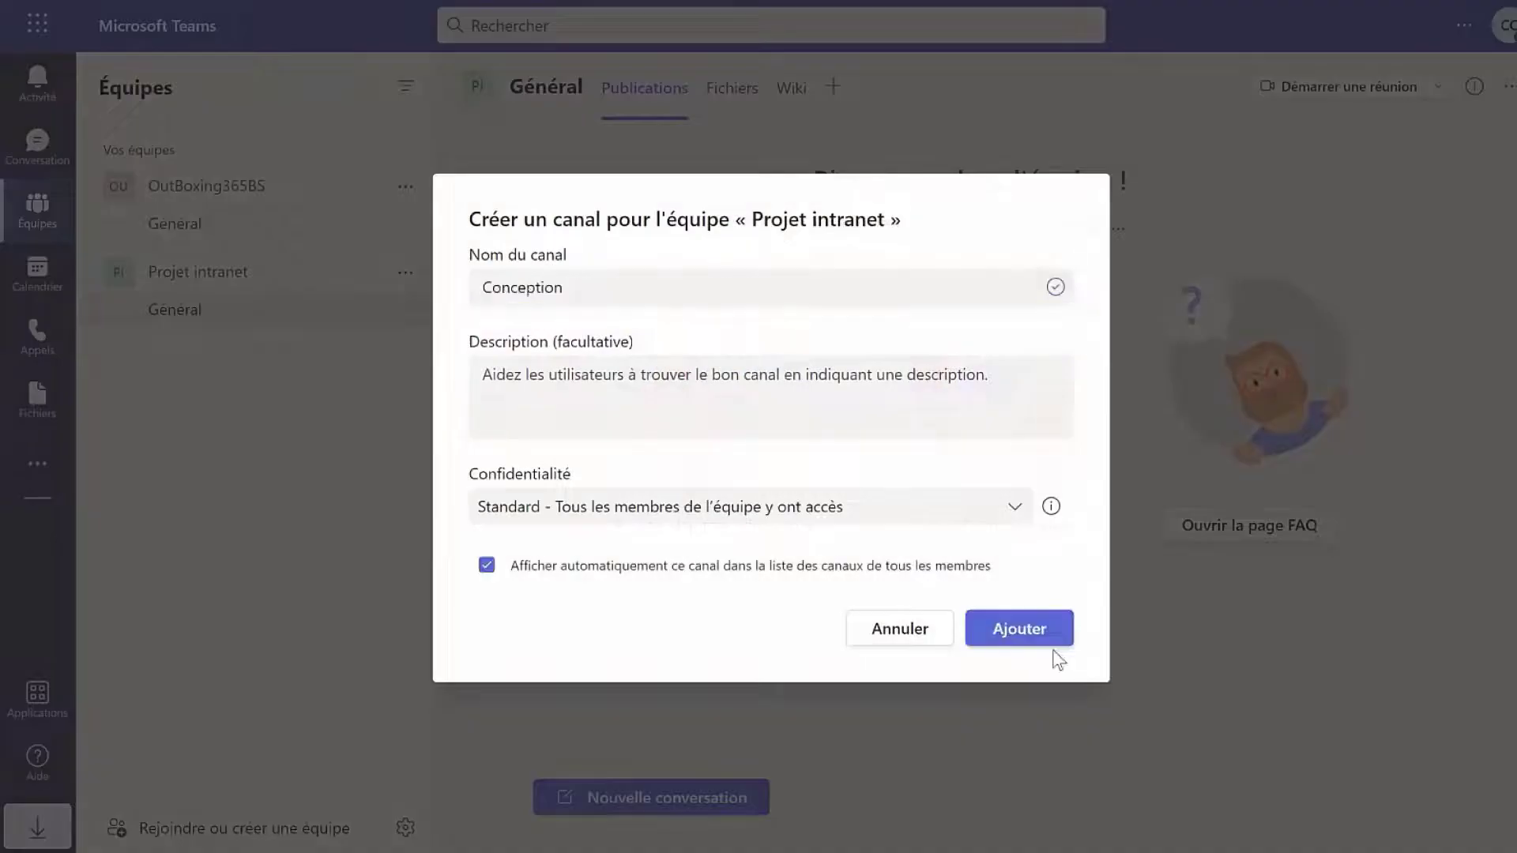
click(1052, 639)
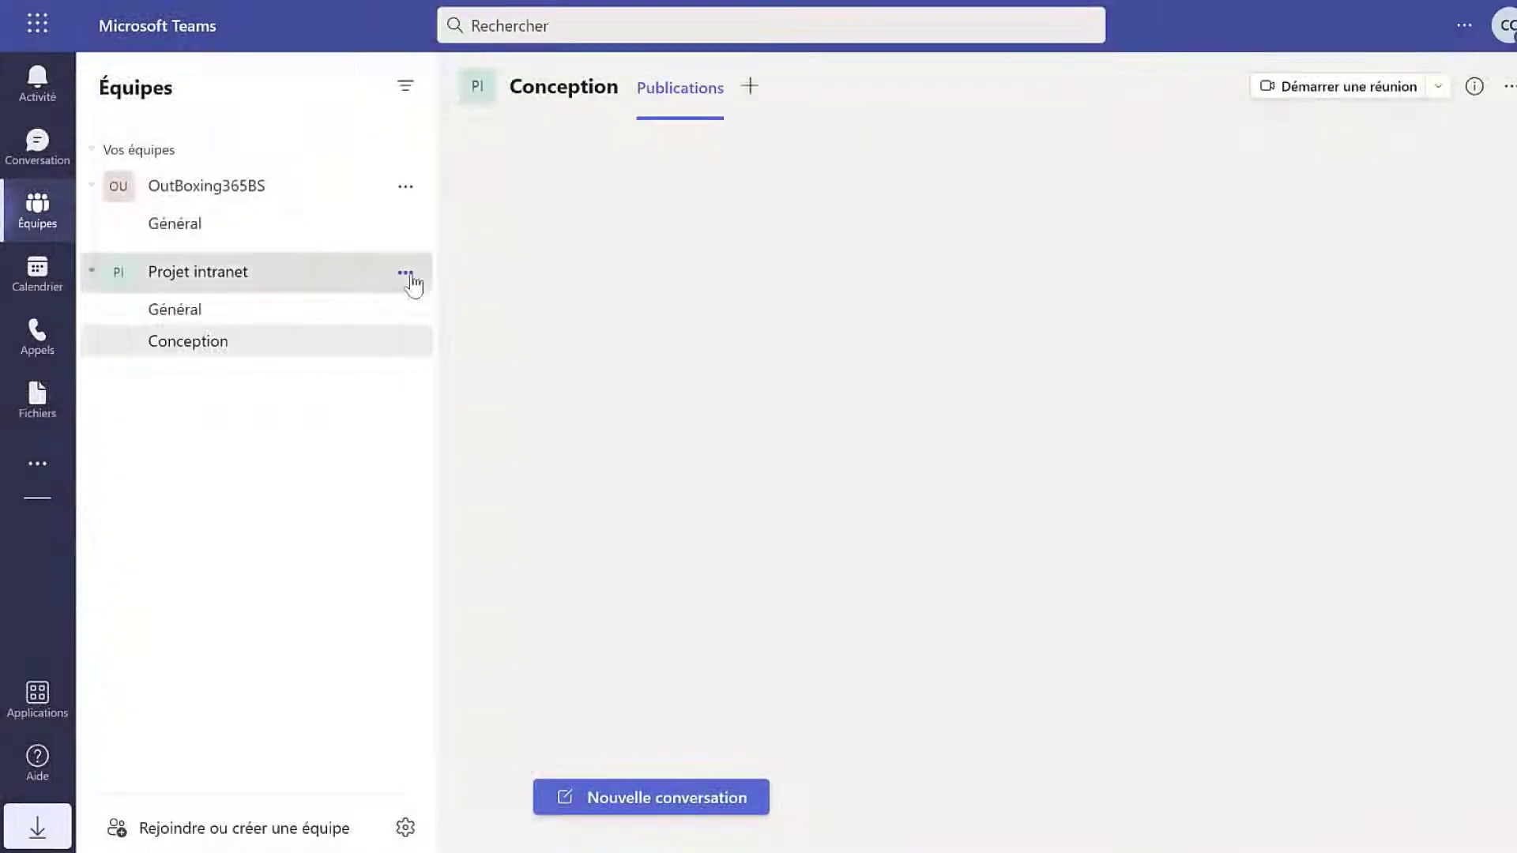
Step: Add a standard channel named Réalisation to the Projet intranet team, shown automatically in all members' channel lists
click(409, 274)
click(474, 423)
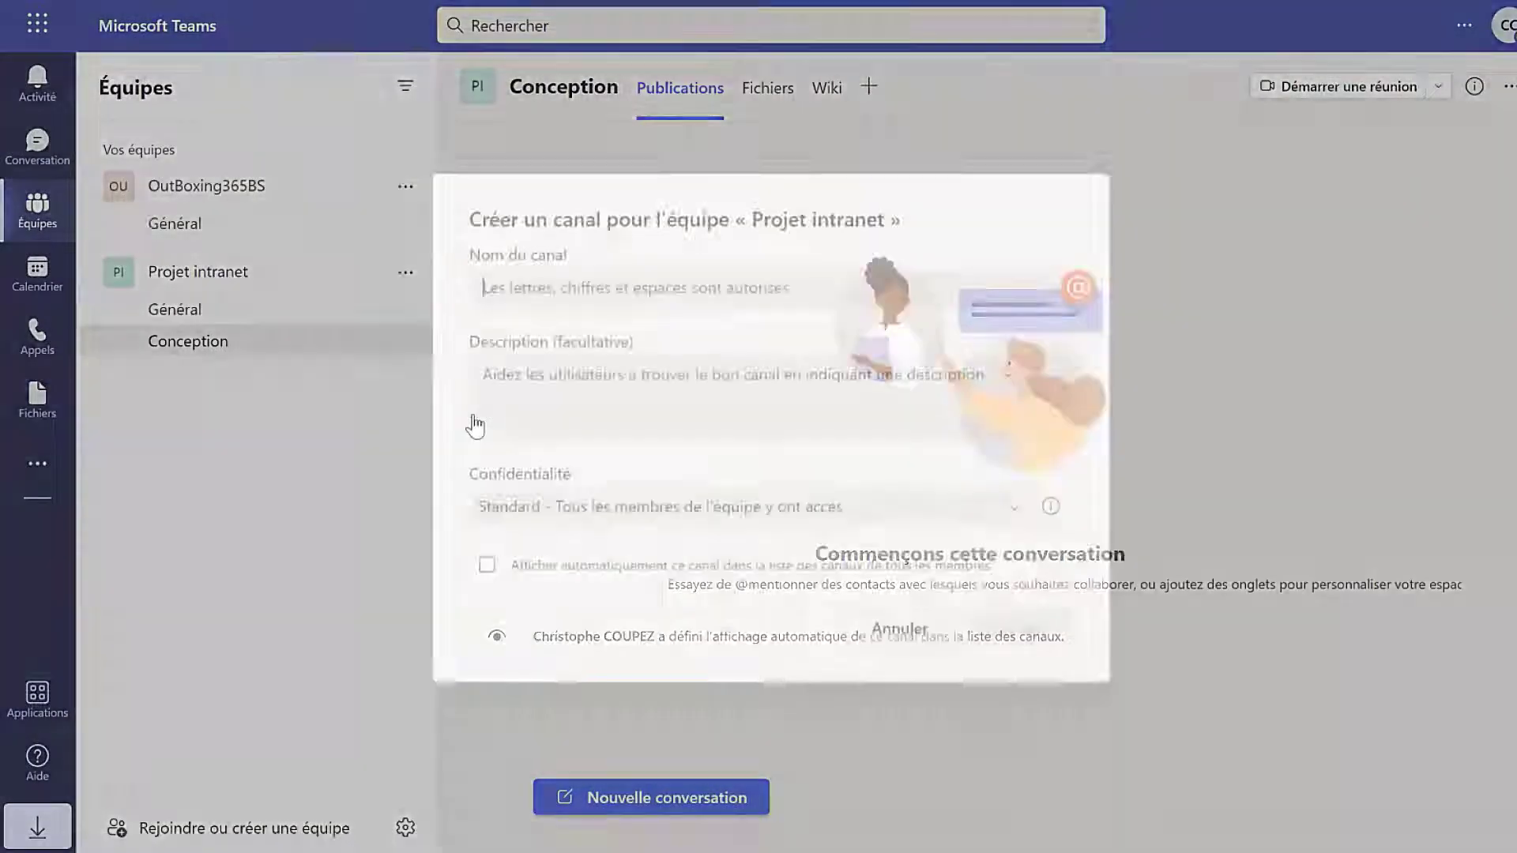
text(Réalisation)
click(486, 568)
click(1050, 638)
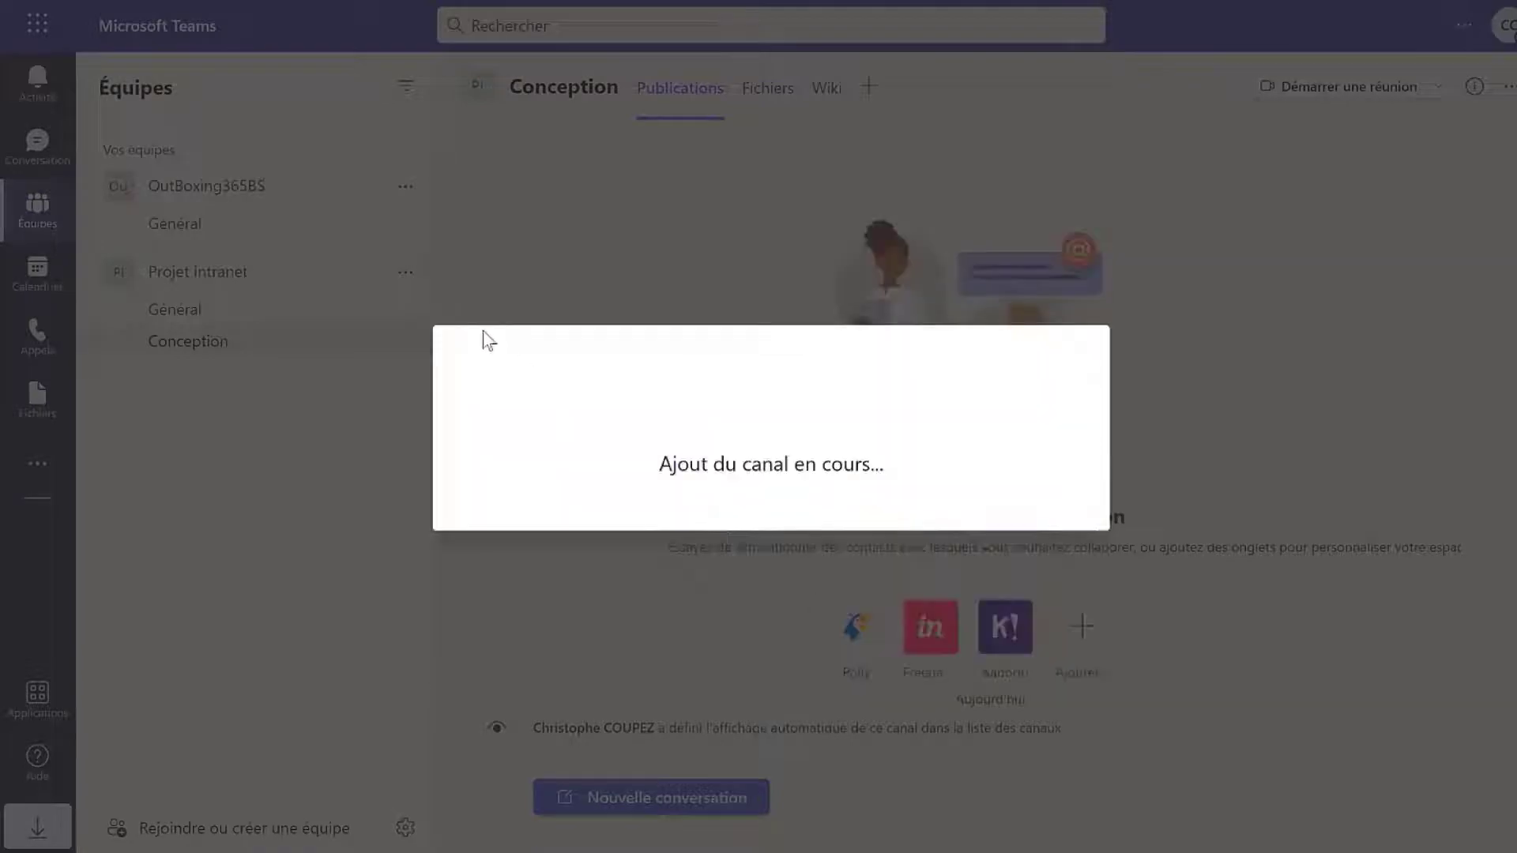
Step: Add a channel named Recette to the Projet intranet team, shown automatically in all members' channel lists
click(409, 274)
click(482, 417)
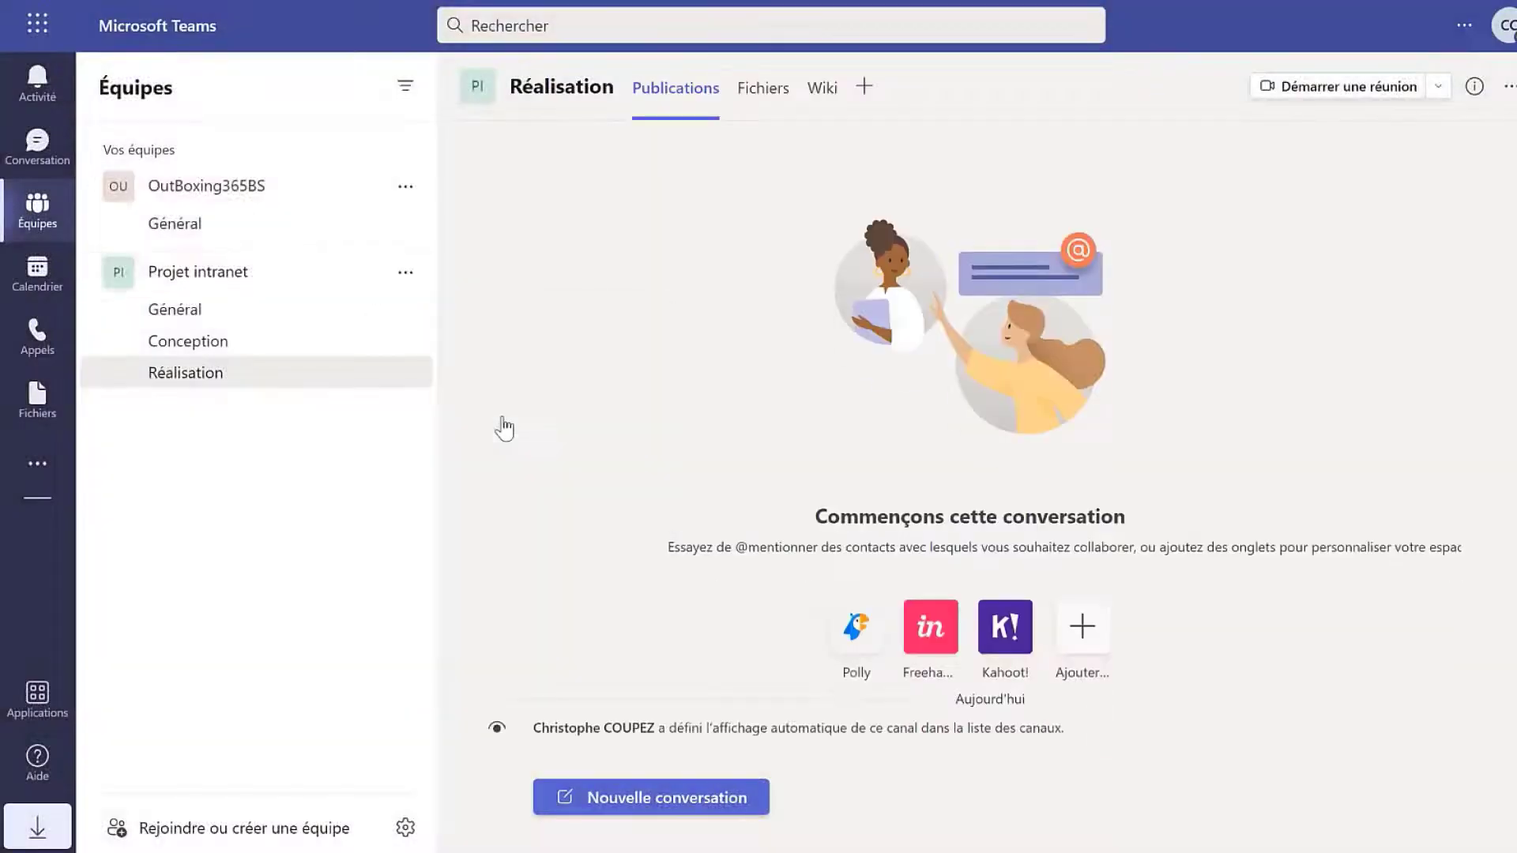
text(Recette)
click(487, 566)
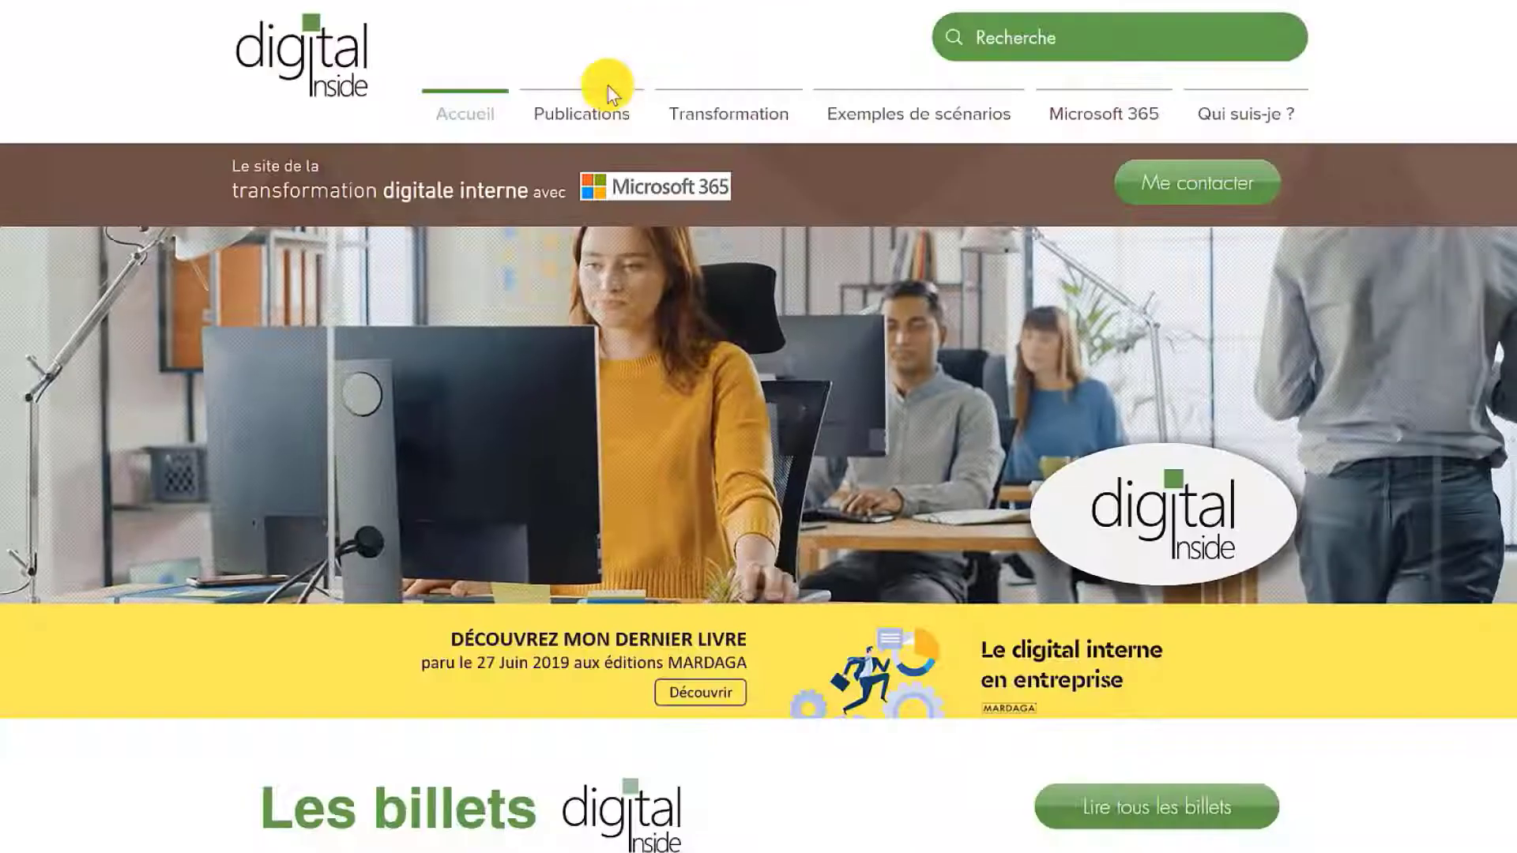
Step: Open the Vidéos page of the Digital inside website's publications and look through the listed videos
mouse_move(592, 111)
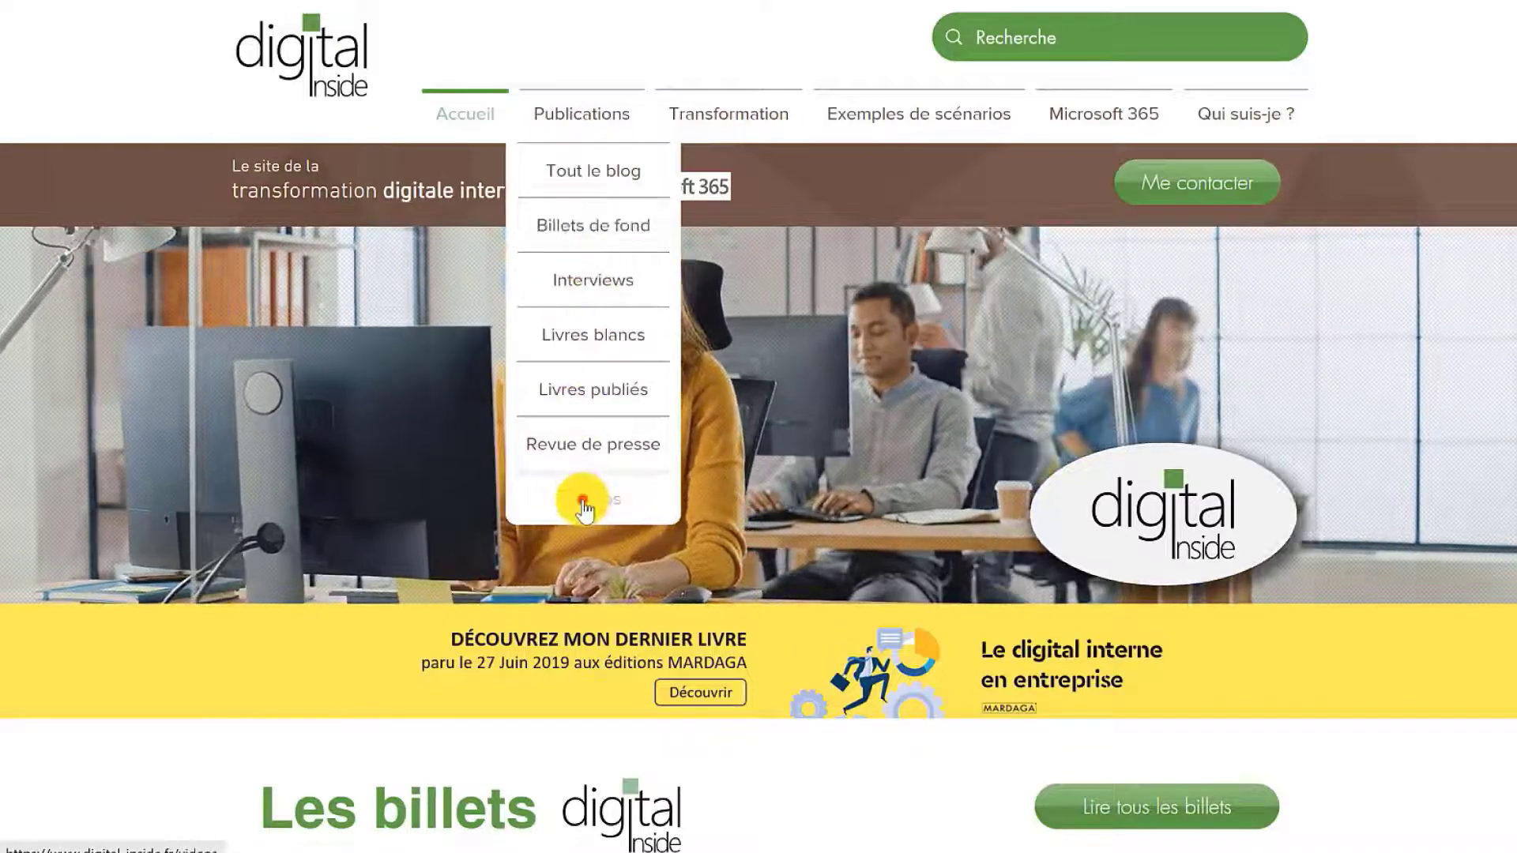
click(583, 506)
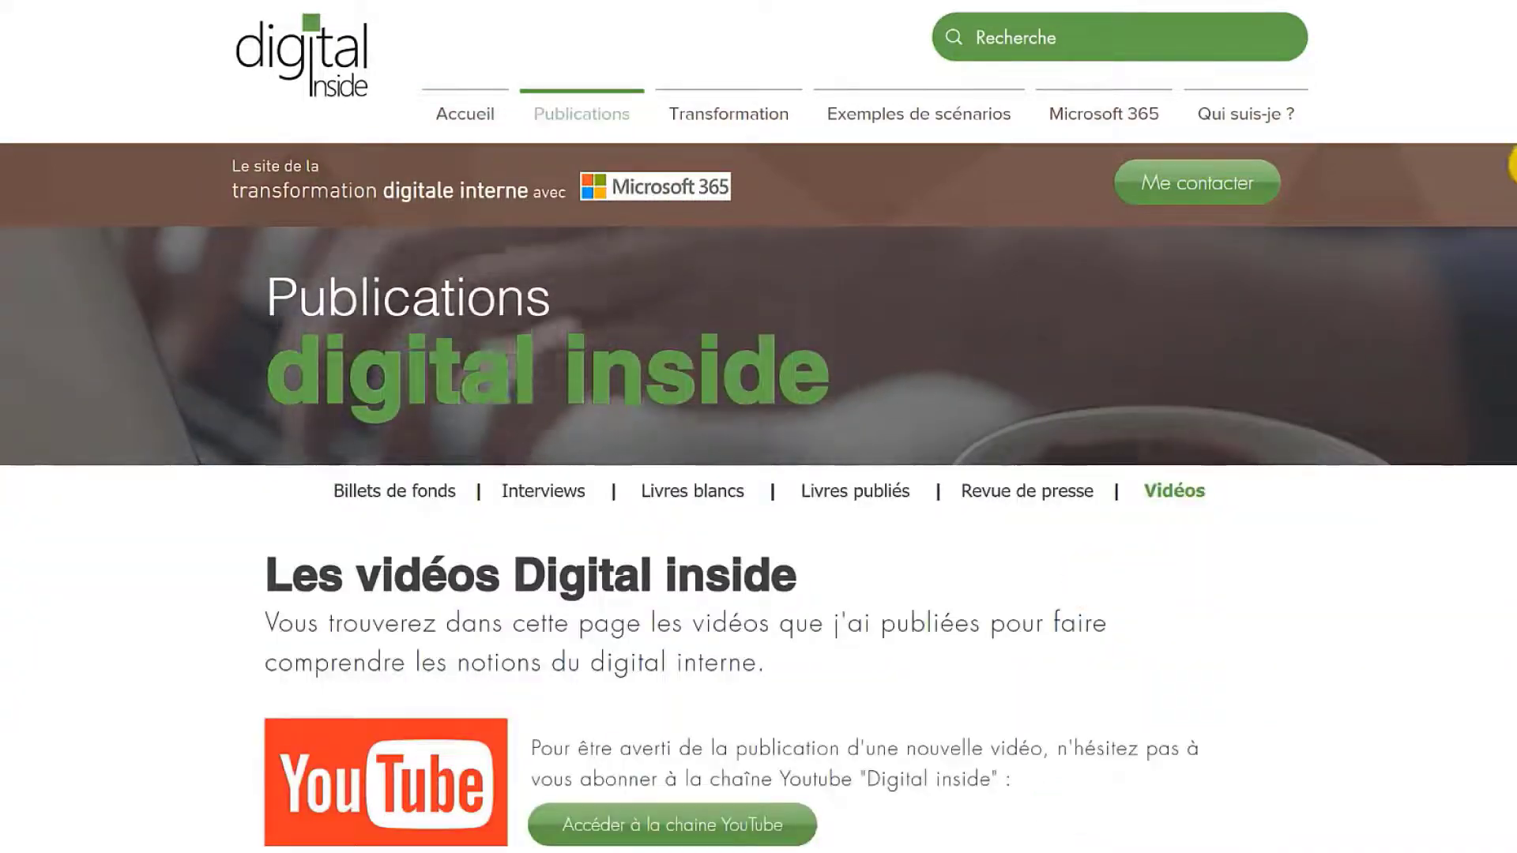
scroll(758, 427, down, 10)
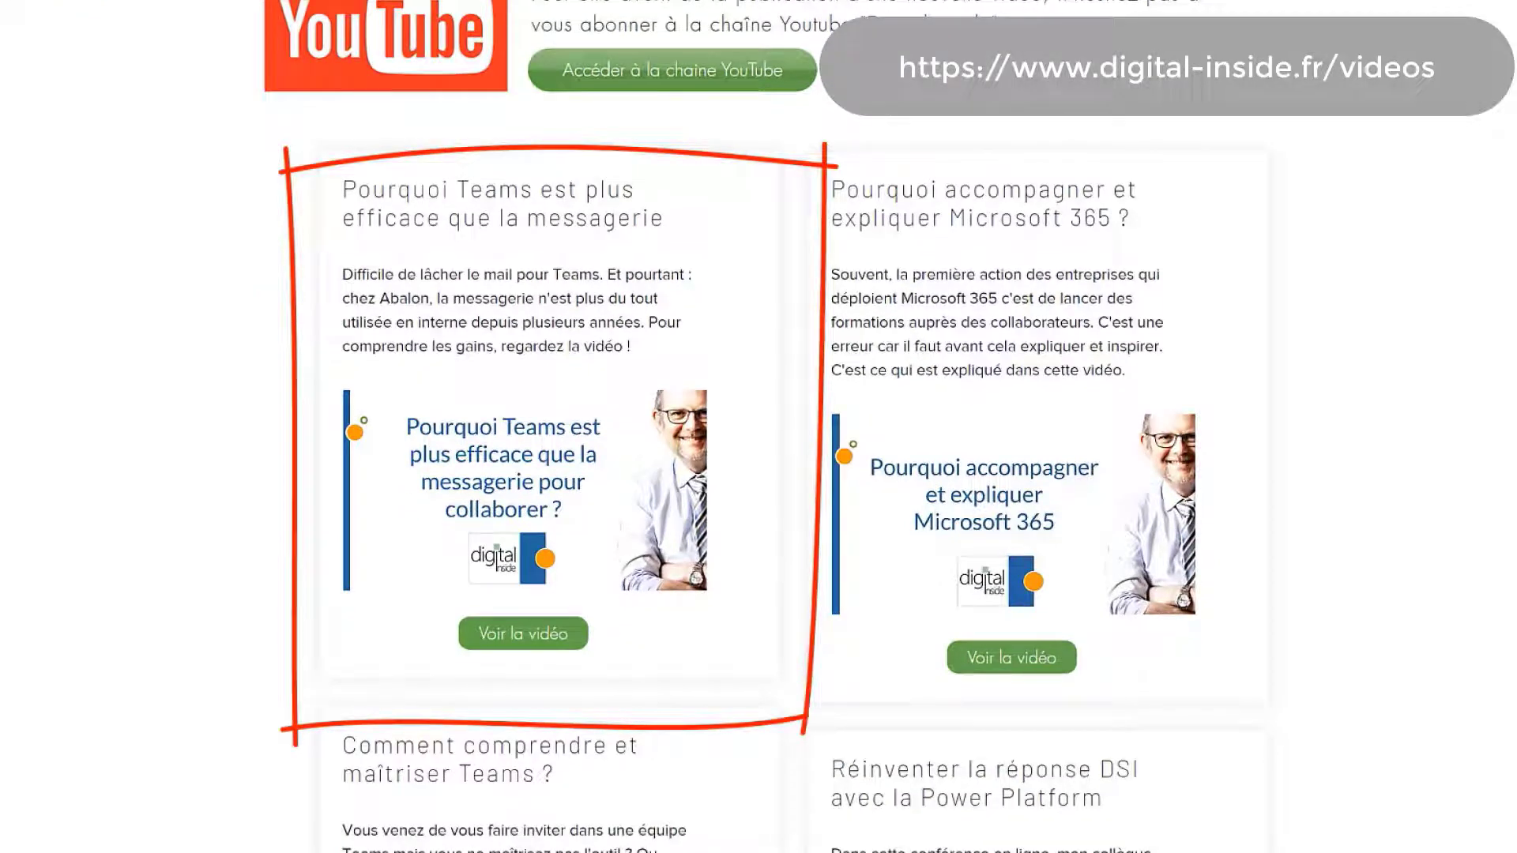
scroll(758, 427, down, 8)
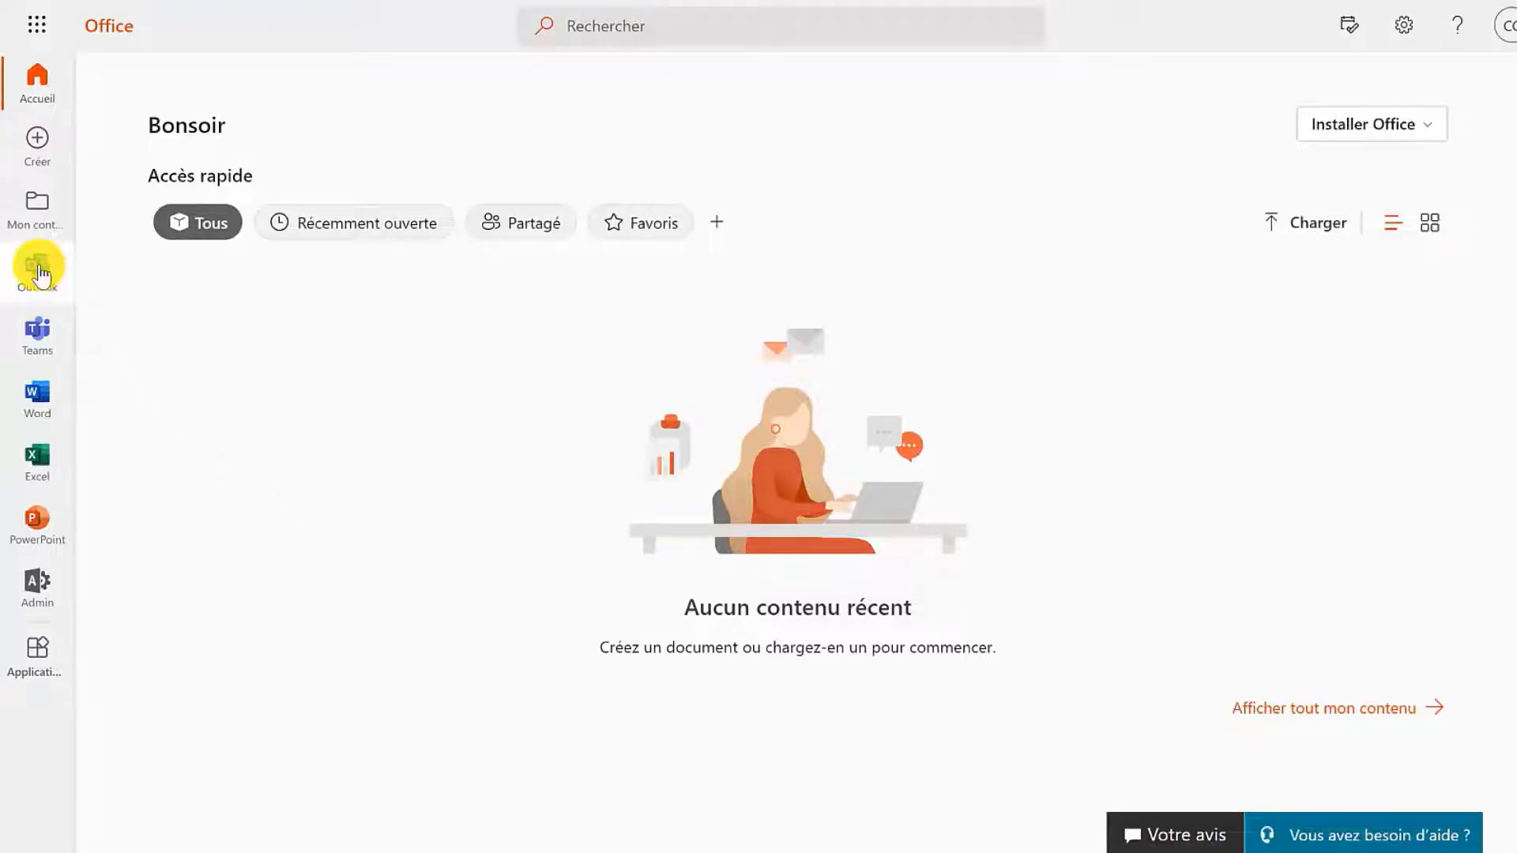
Step: Open Outlook from the Office home page and view the sent items and the calendar
click(38, 269)
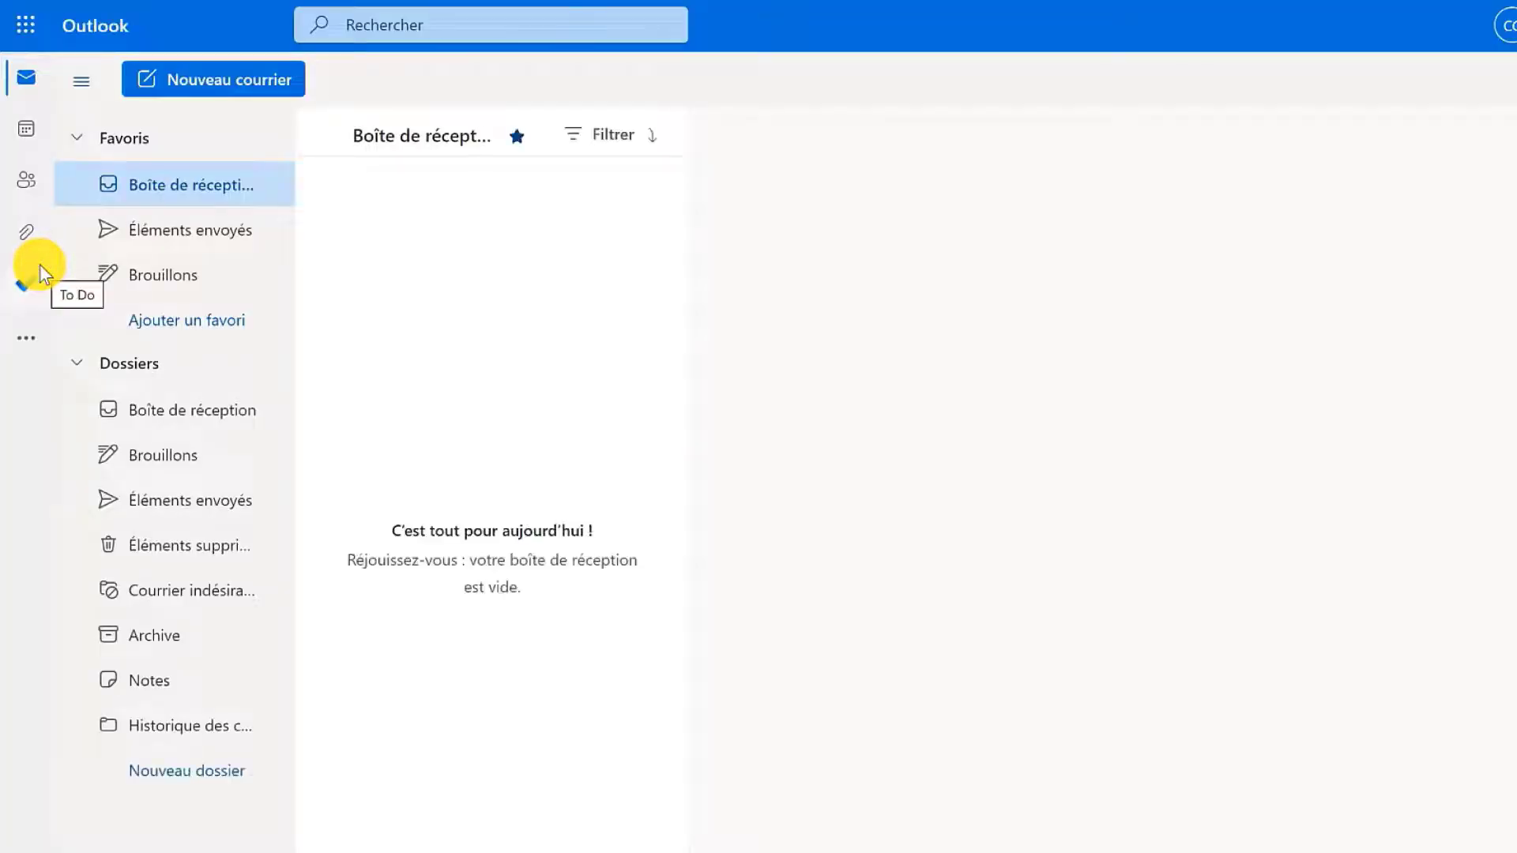
click(235, 221)
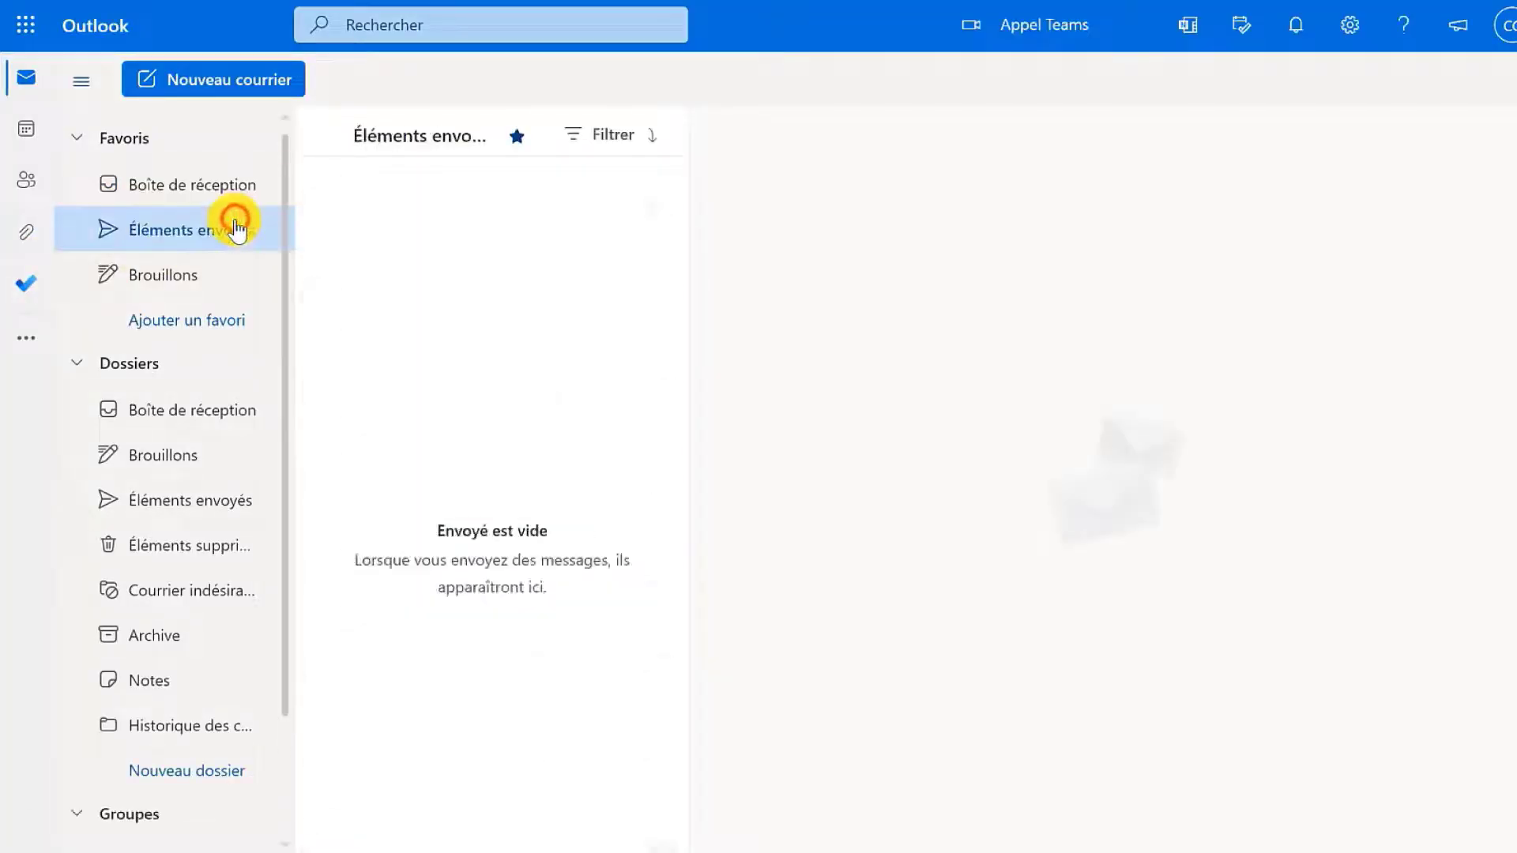
click(29, 130)
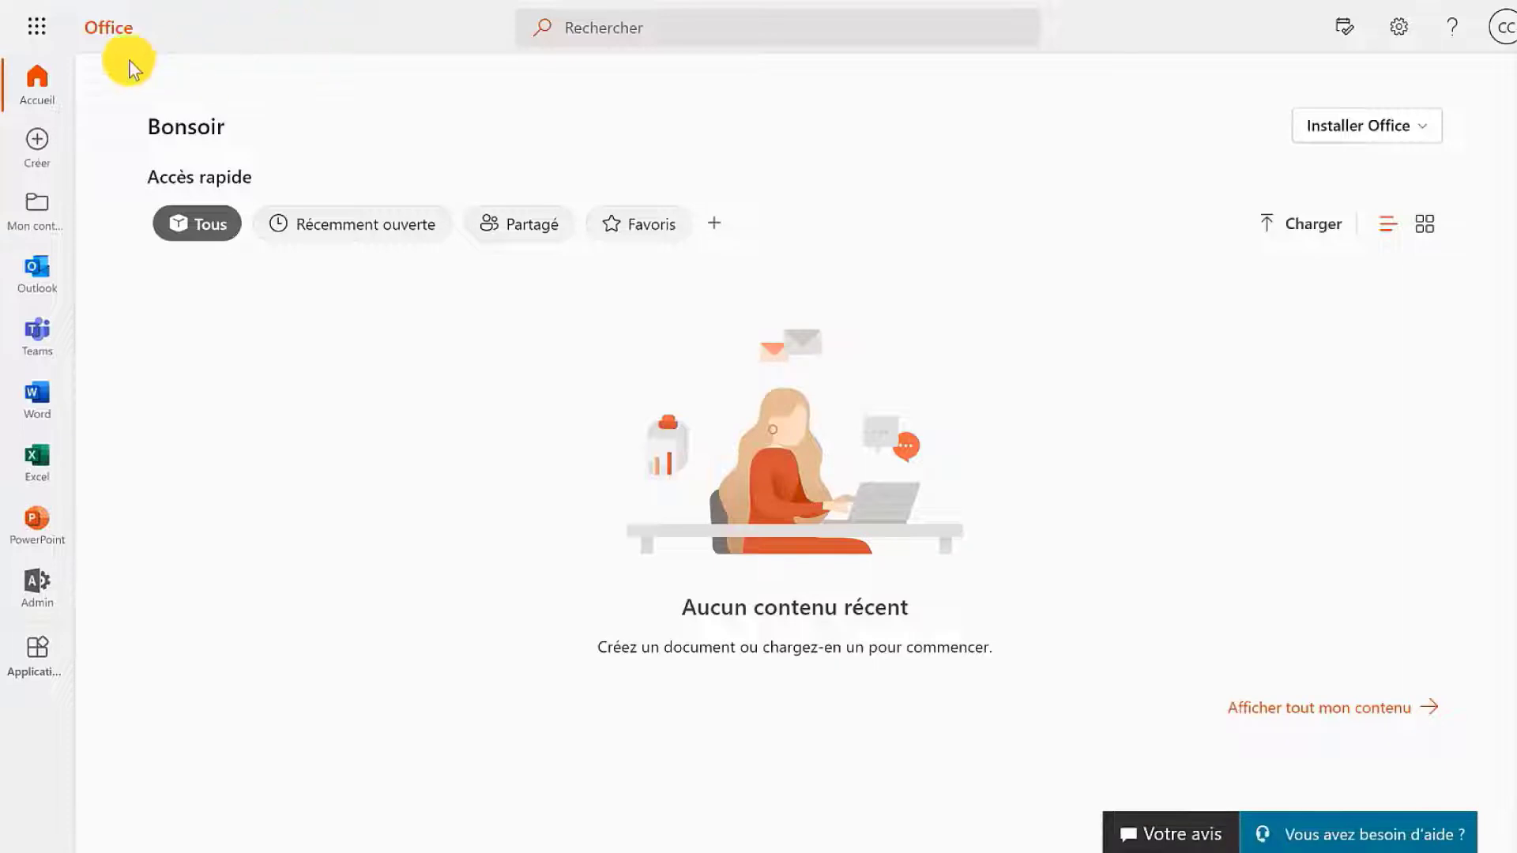
Step: Open Bookings from the full list of Microsoft 365 applications and start creating a calendar
click(44, 32)
click(91, 491)
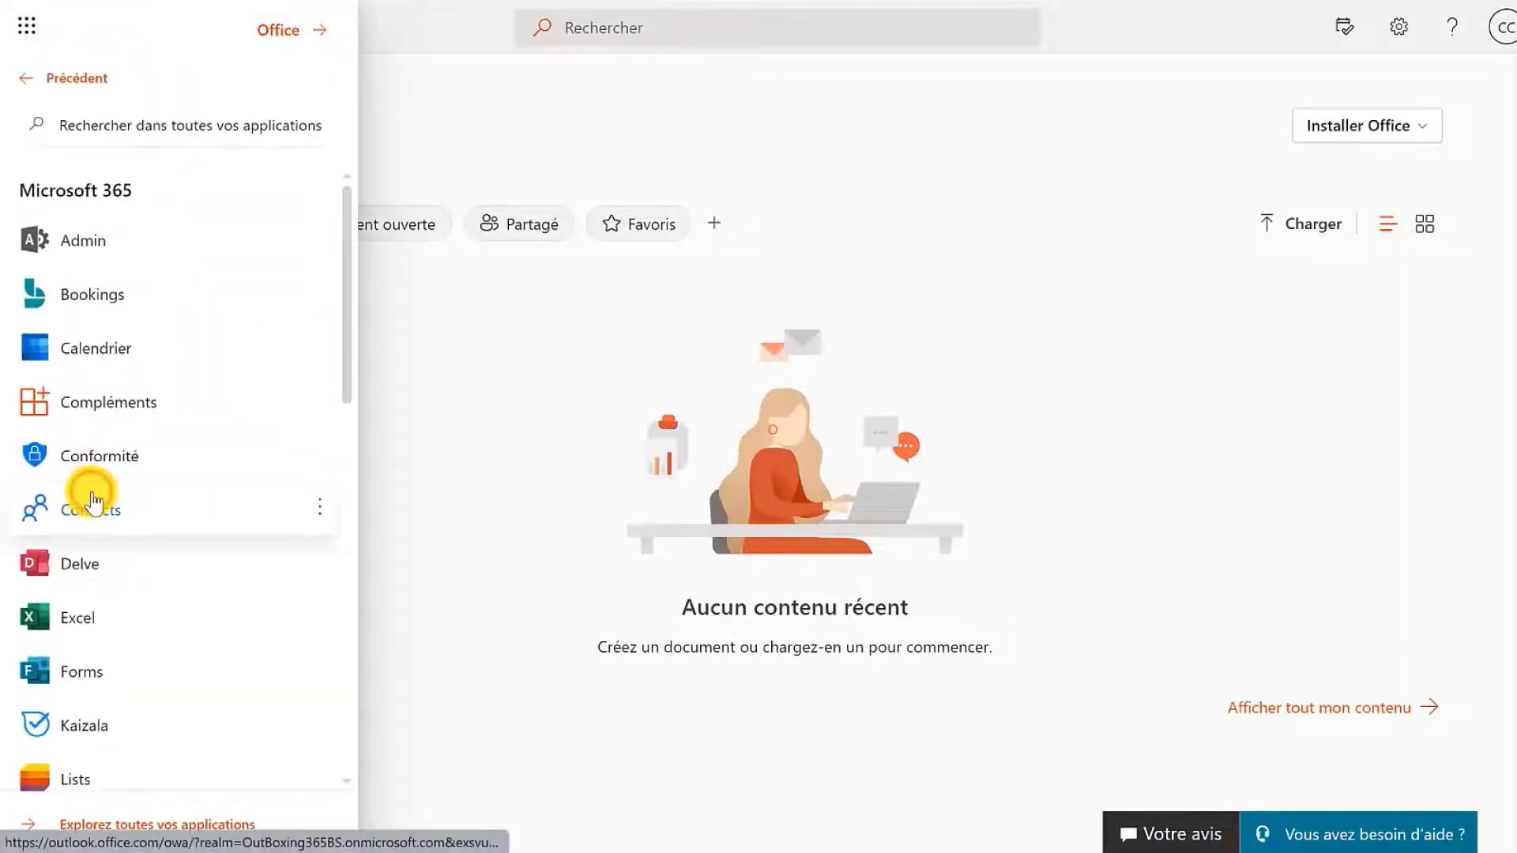
click(136, 822)
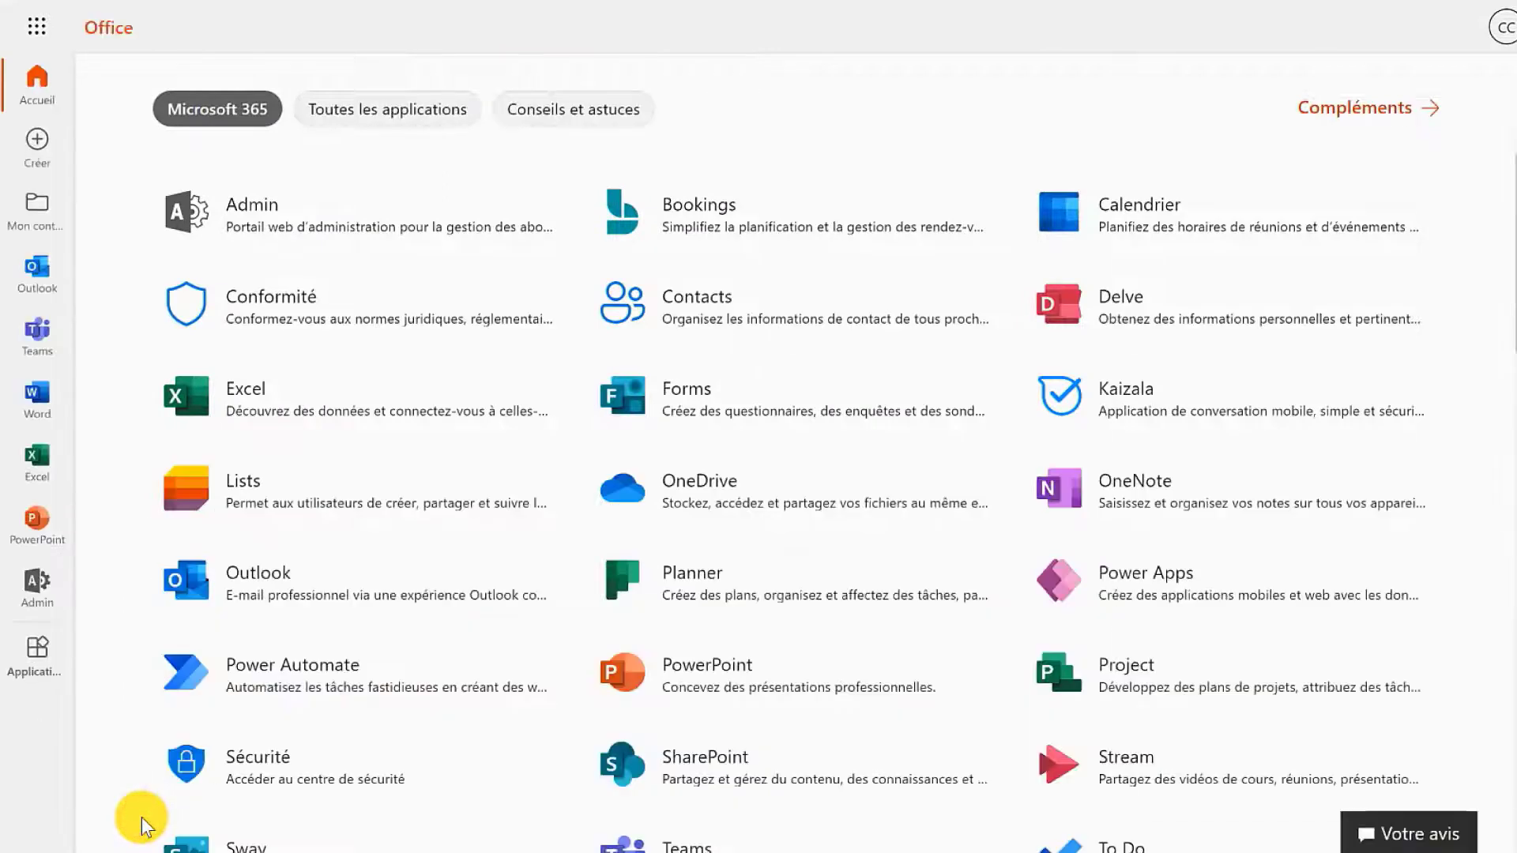
click(720, 201)
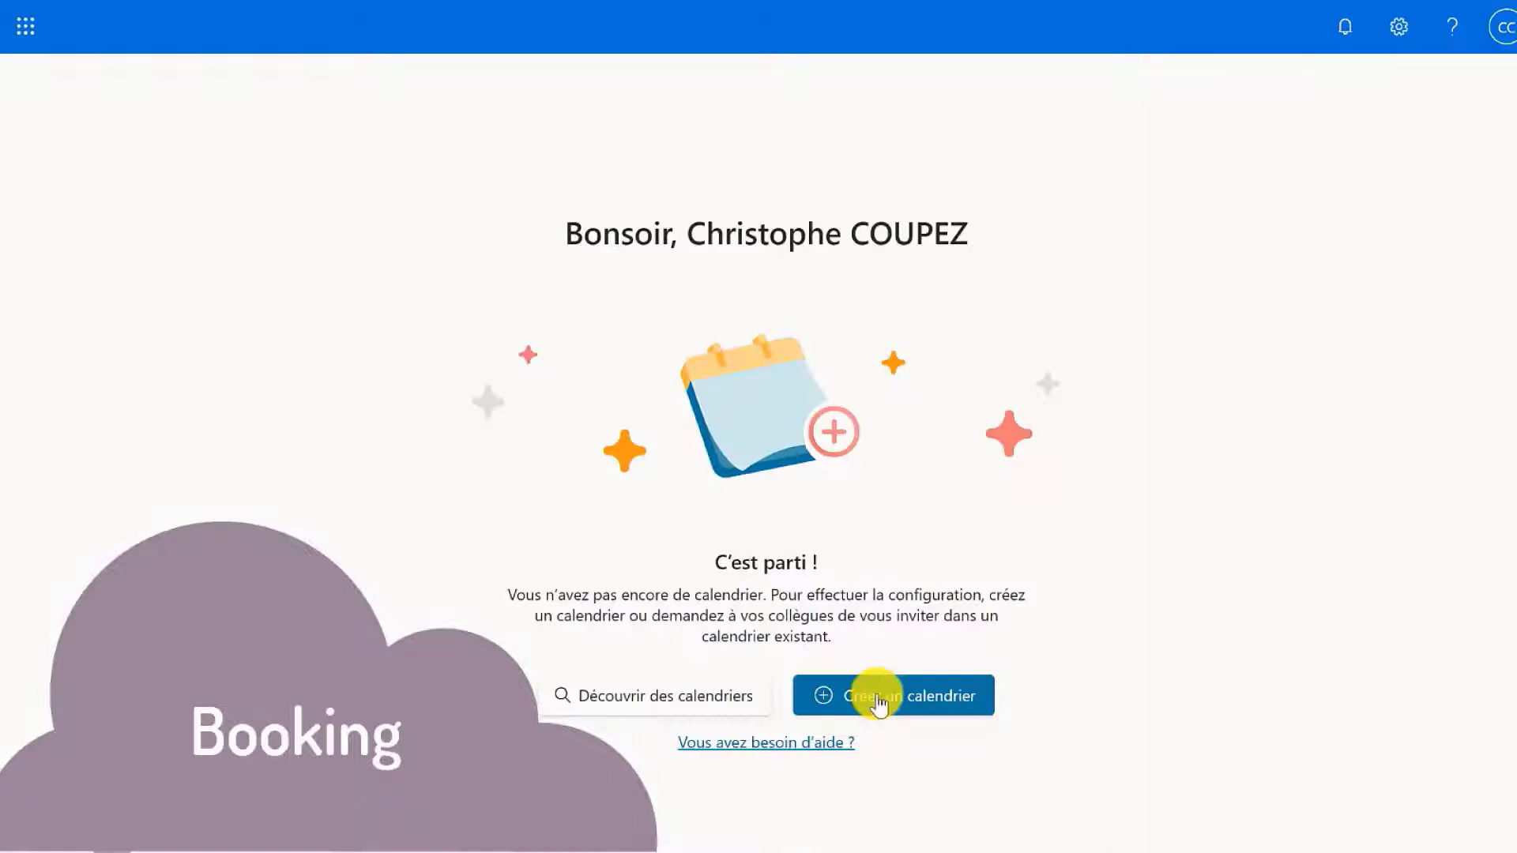
click(879, 699)
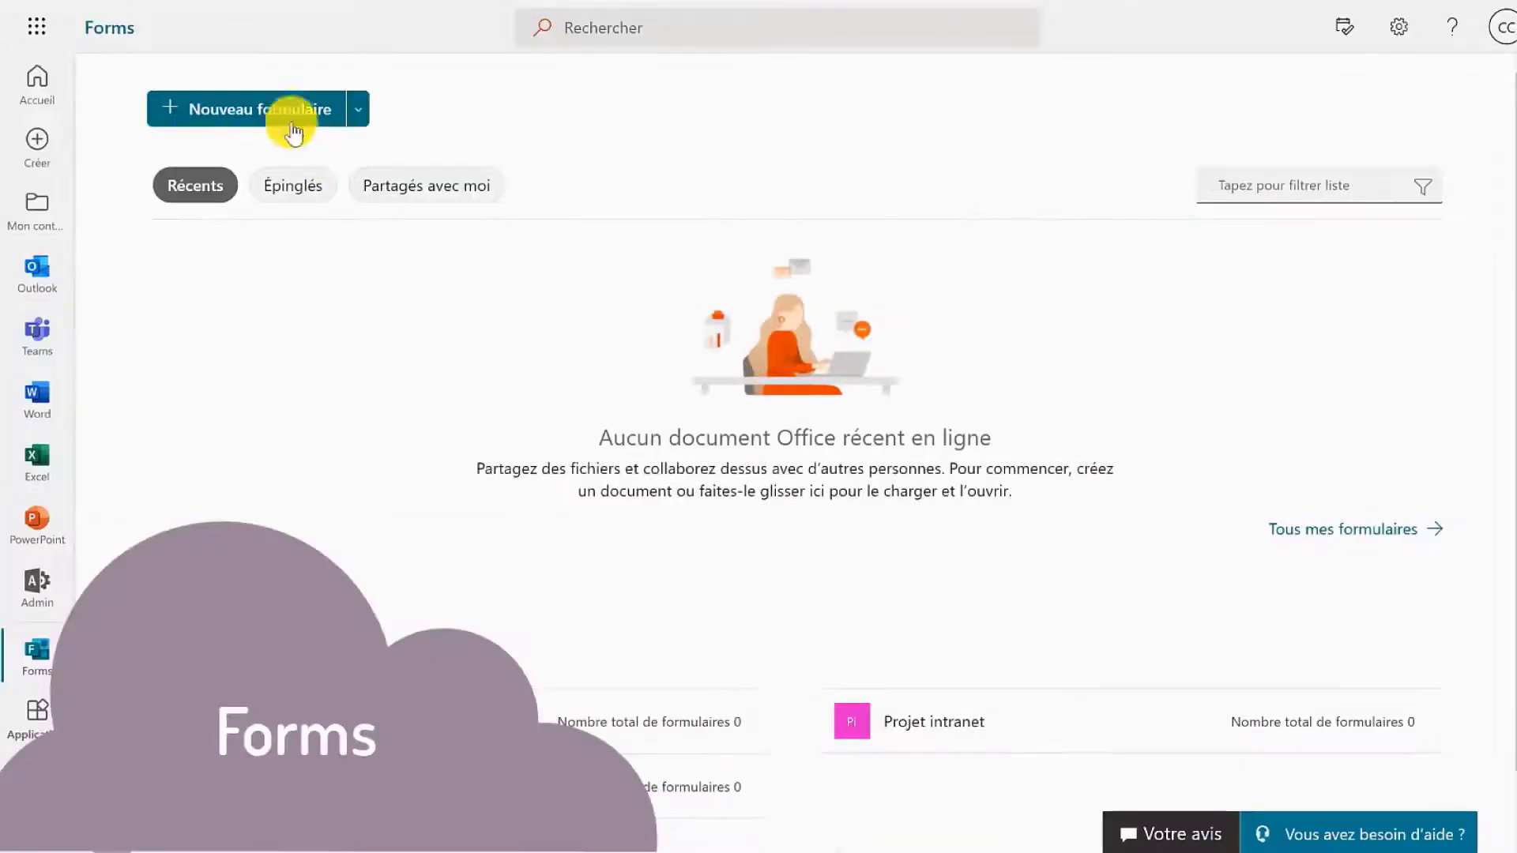
Step: Start a new form in Forms, and switch to Microsoft Lists to start a new list
click(283, 109)
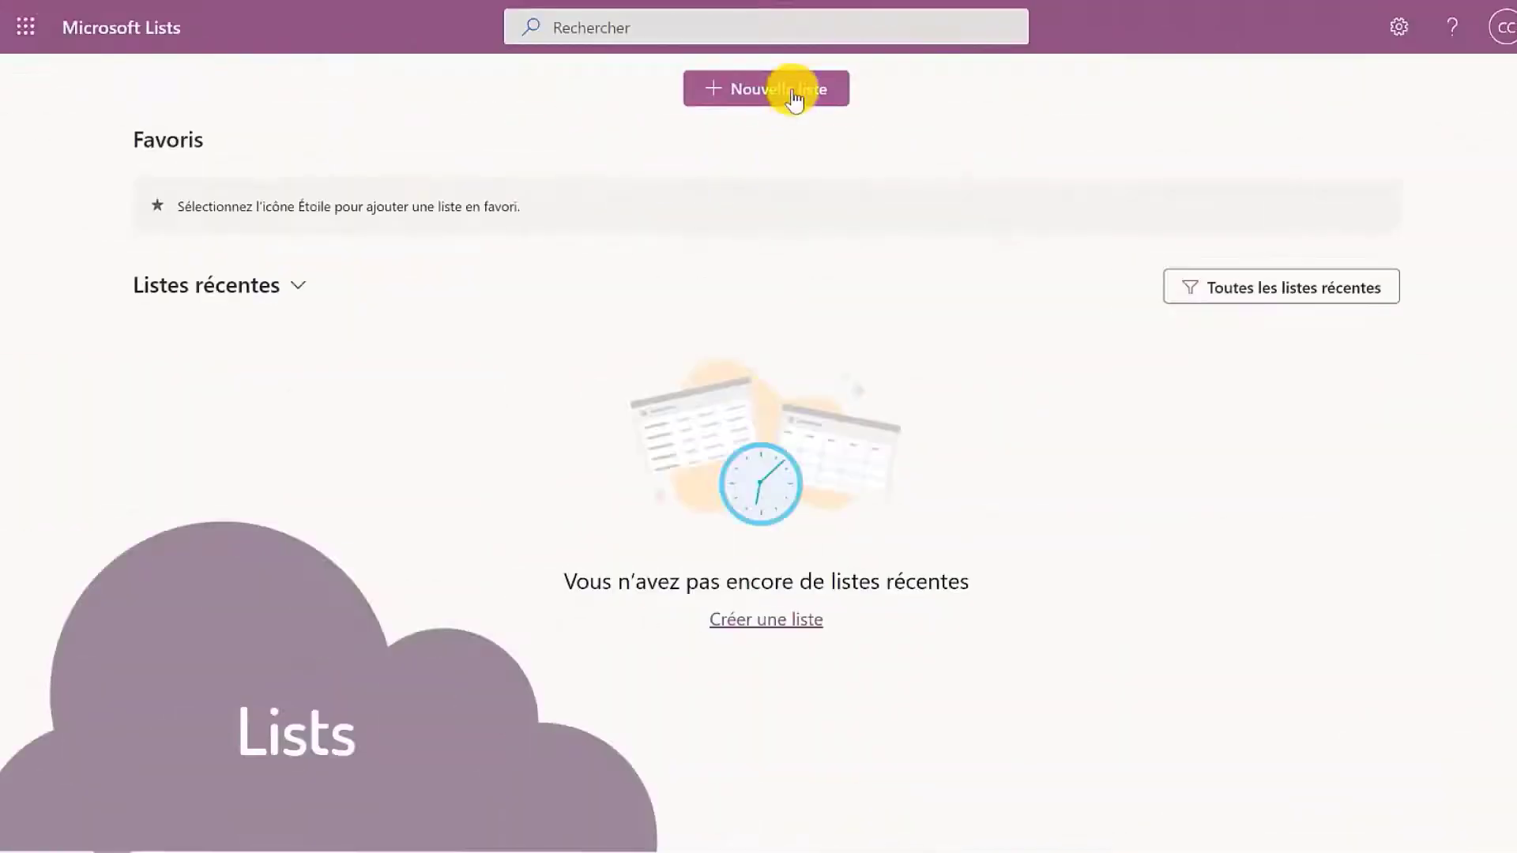
click(792, 90)
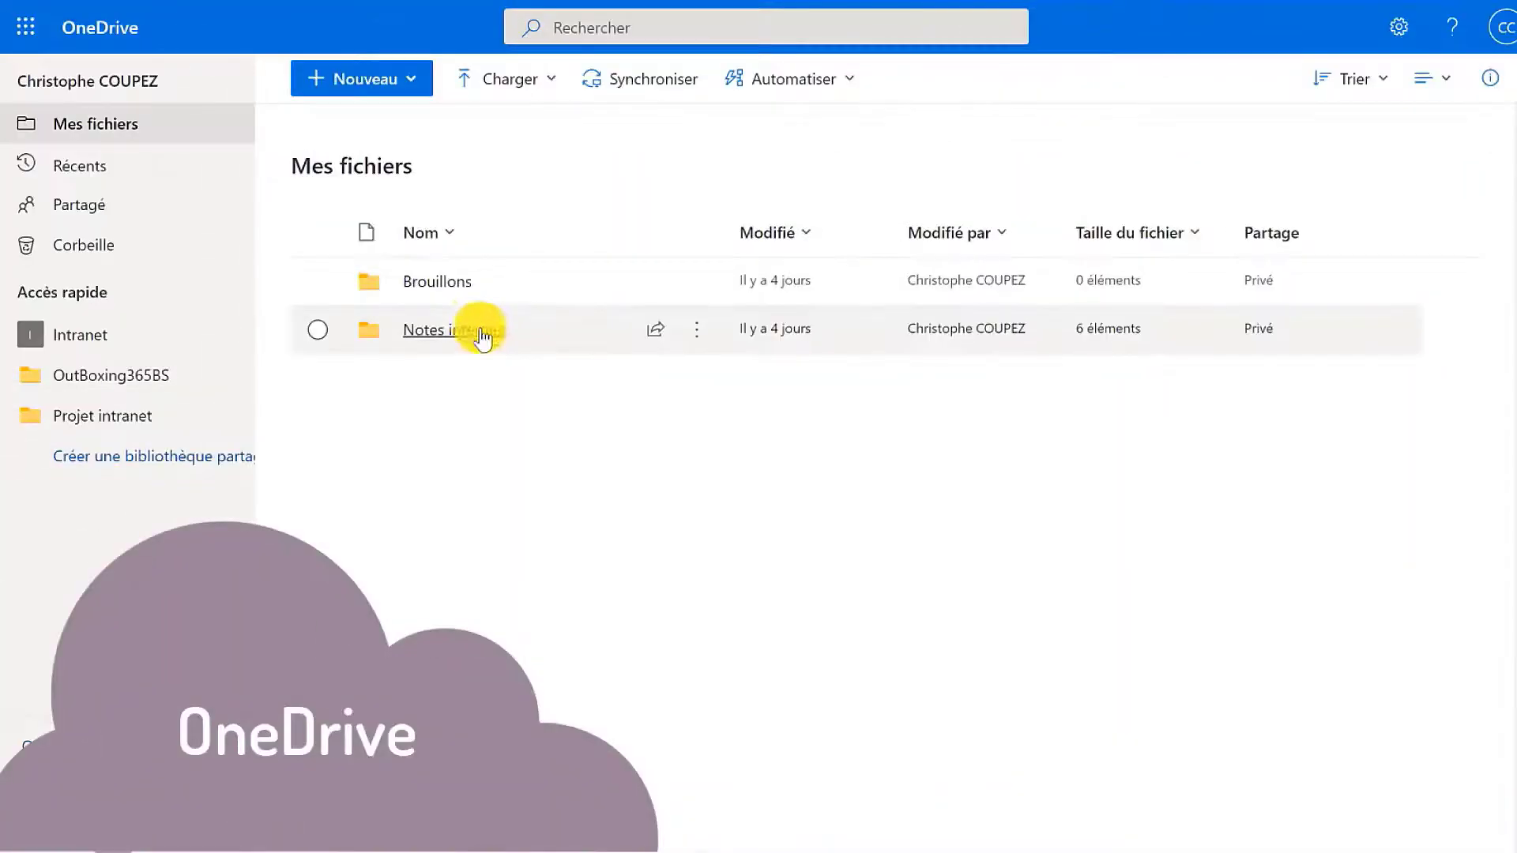
Step: Open the notes folder in OneDrive, and switch to OneNote to create a notebook named Mes notes
click(470, 329)
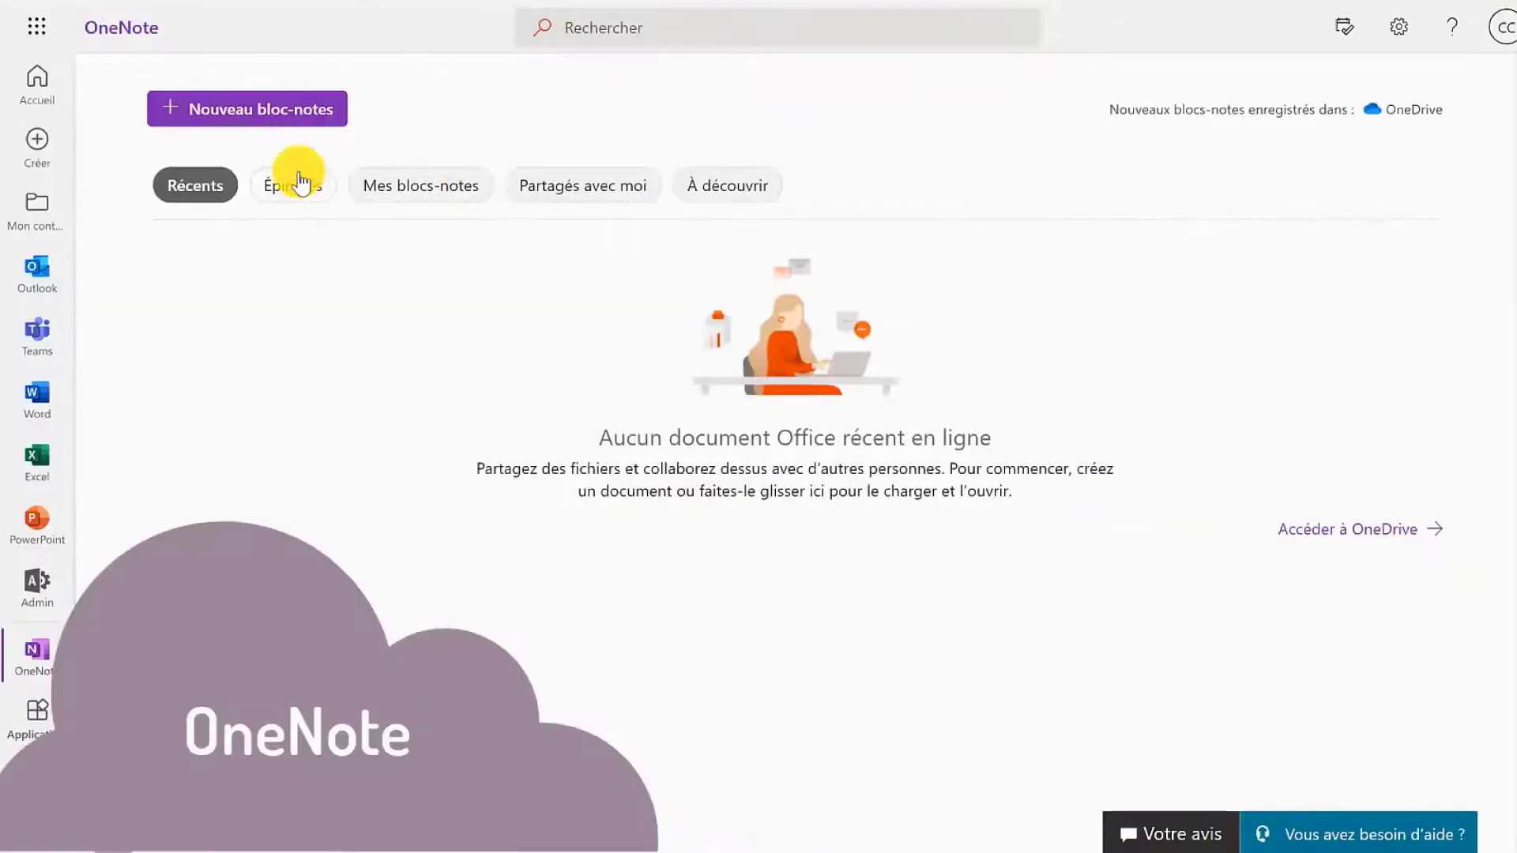
click(277, 117)
click(863, 409)
text(Mes notes)
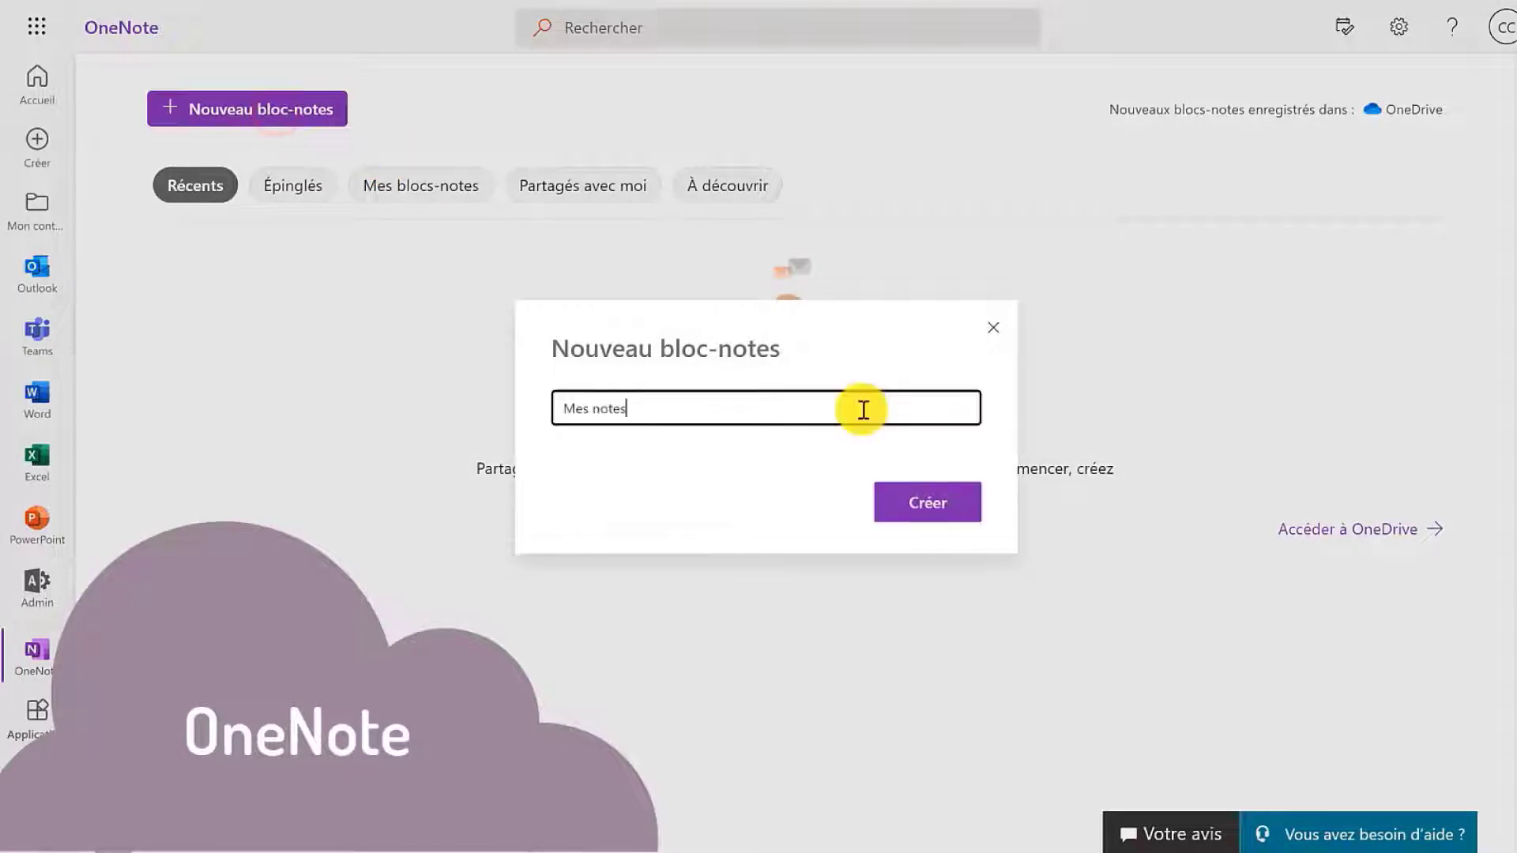
click(940, 490)
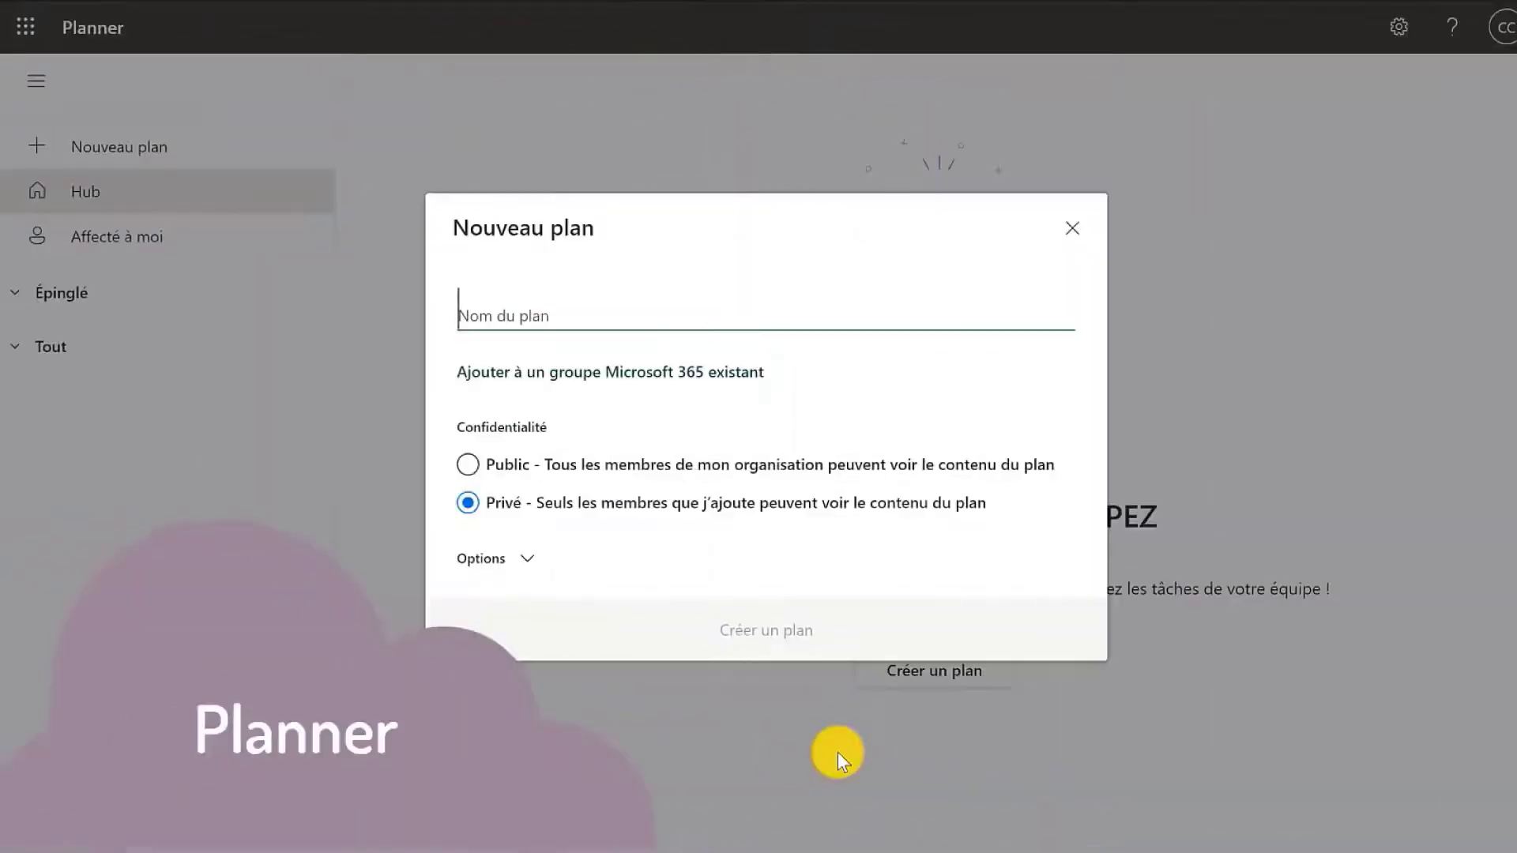
Step: In Planner, create a private plan named Démo
text(Démo)
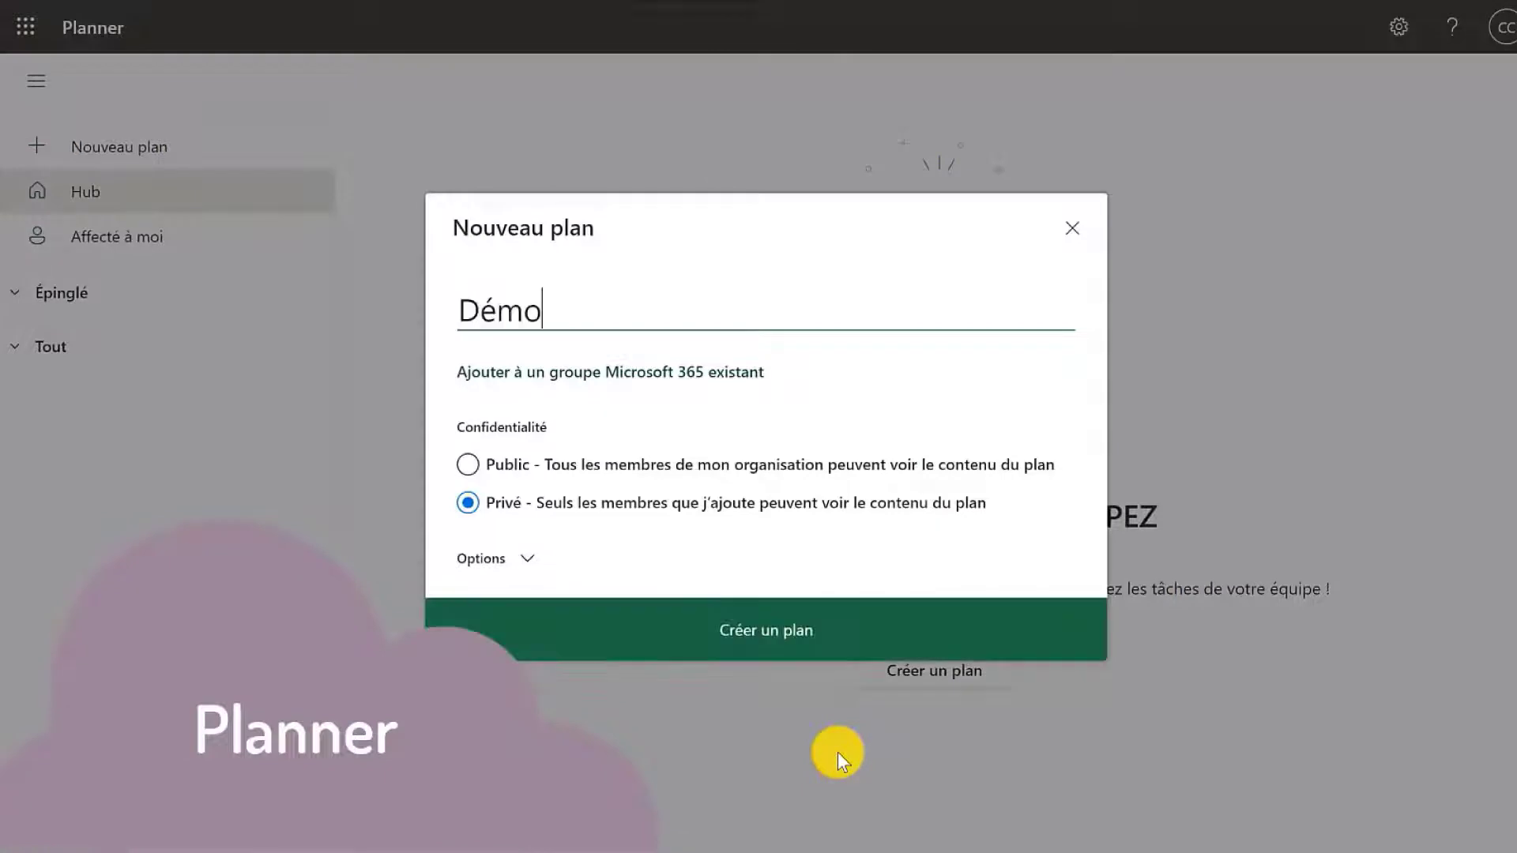
click(766, 628)
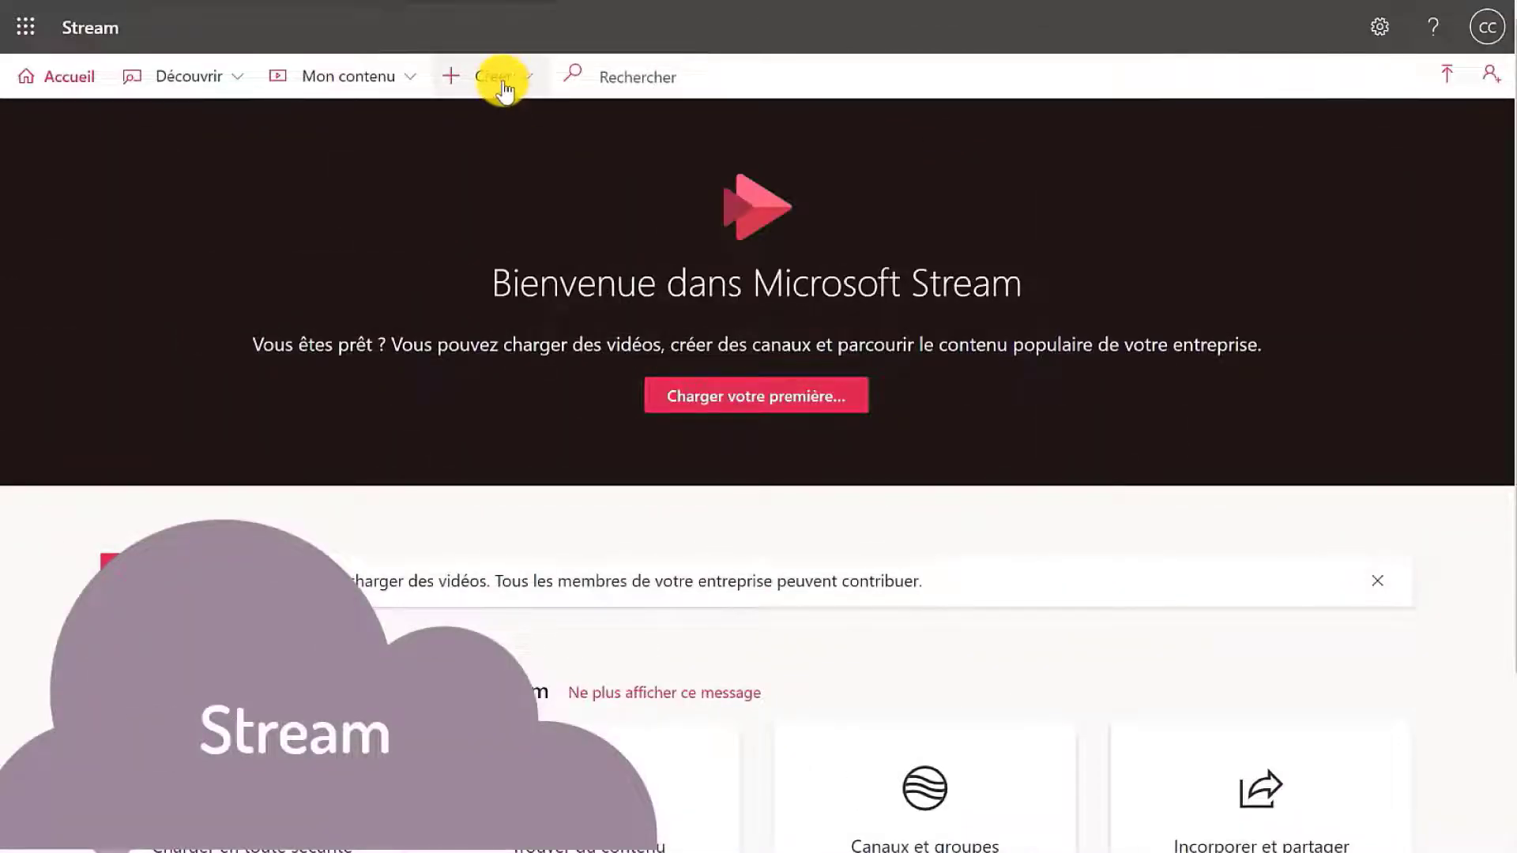
Step: In Microsoft Stream, start creating a new channel (Chaîne)
click(504, 89)
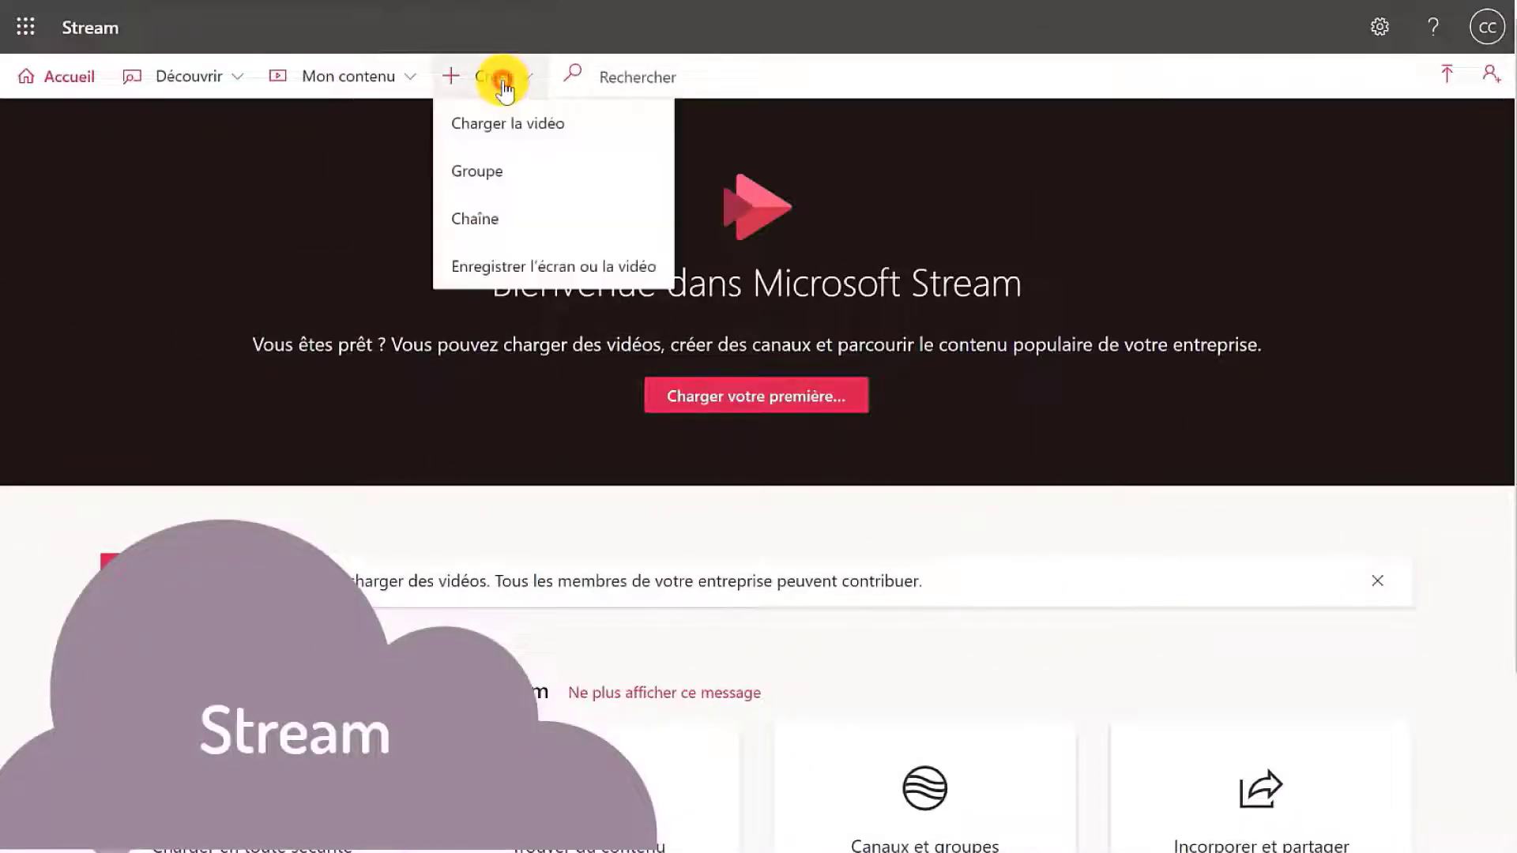
click(515, 213)
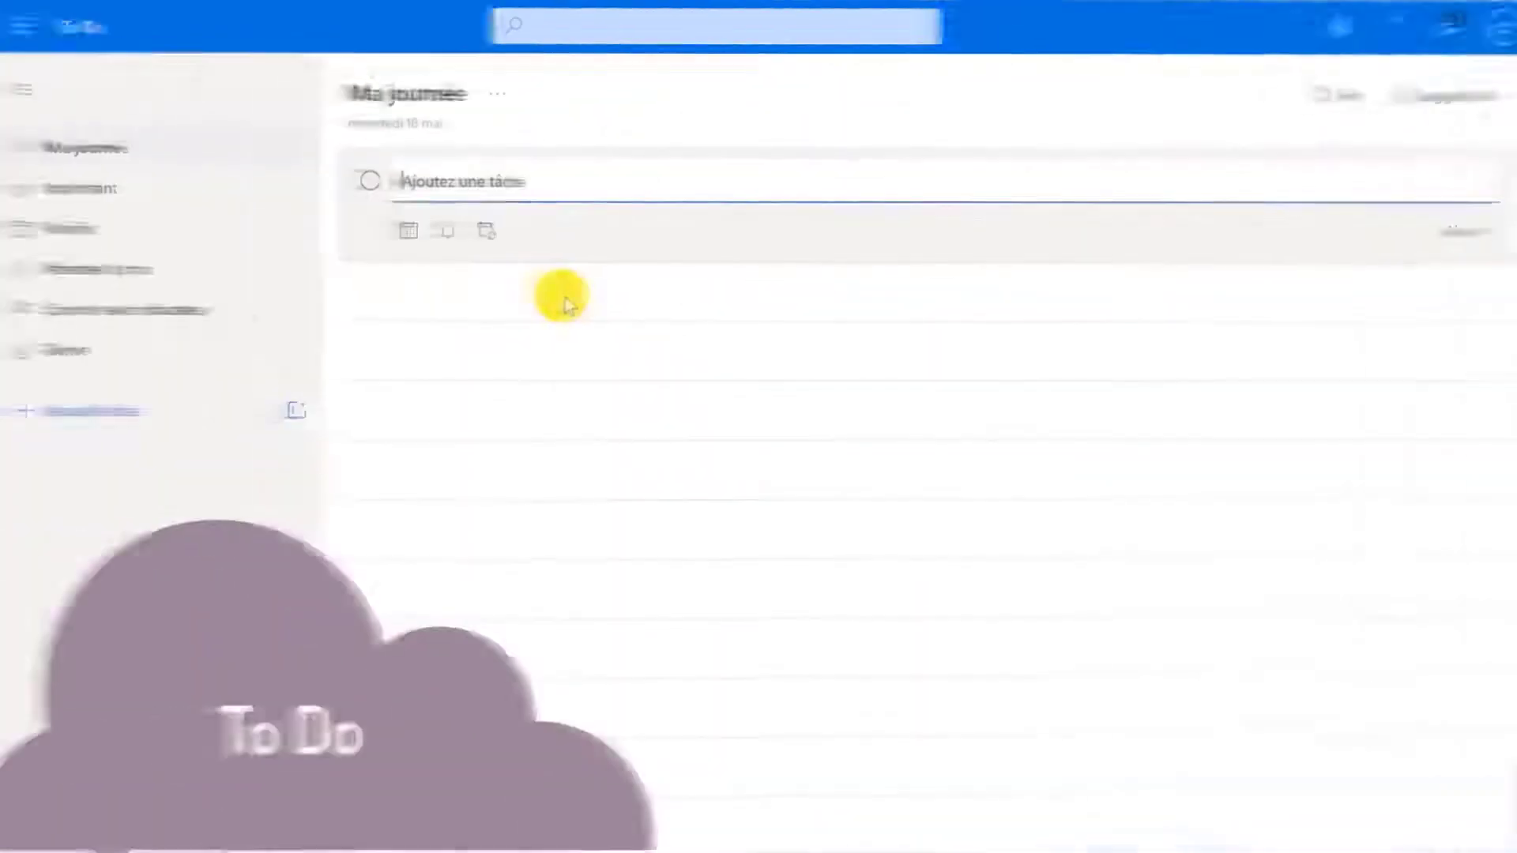
Step: In To Do, add the task Terminer la vidéo to the Ma journée list
text(Terminer la vidéo)
key(Return)
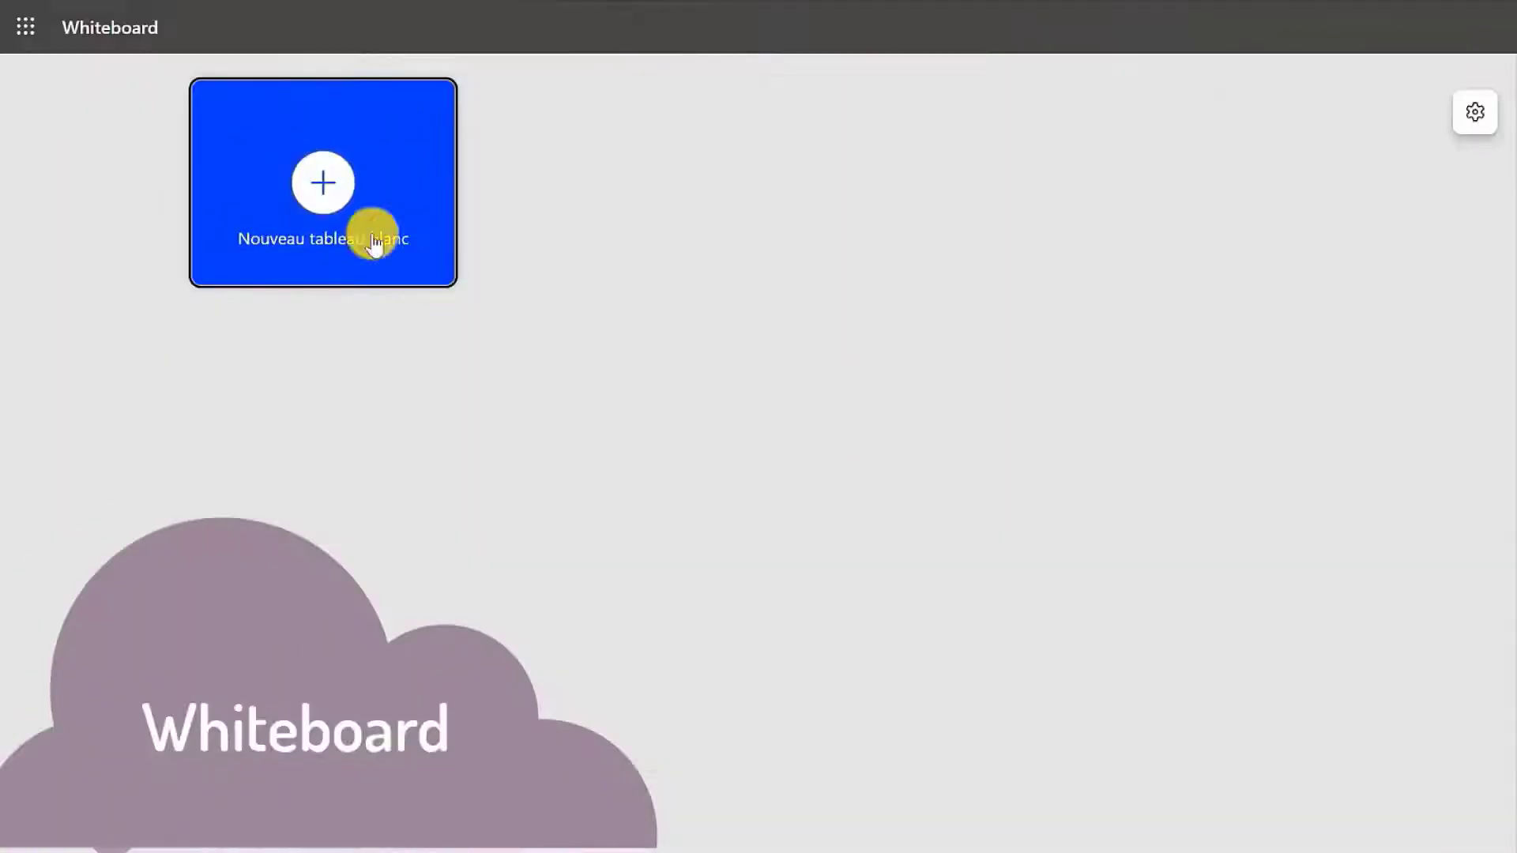
Step: In Whiteboard, create a new whiteboard and draw freehand strokes on it with the black pen
click(330, 177)
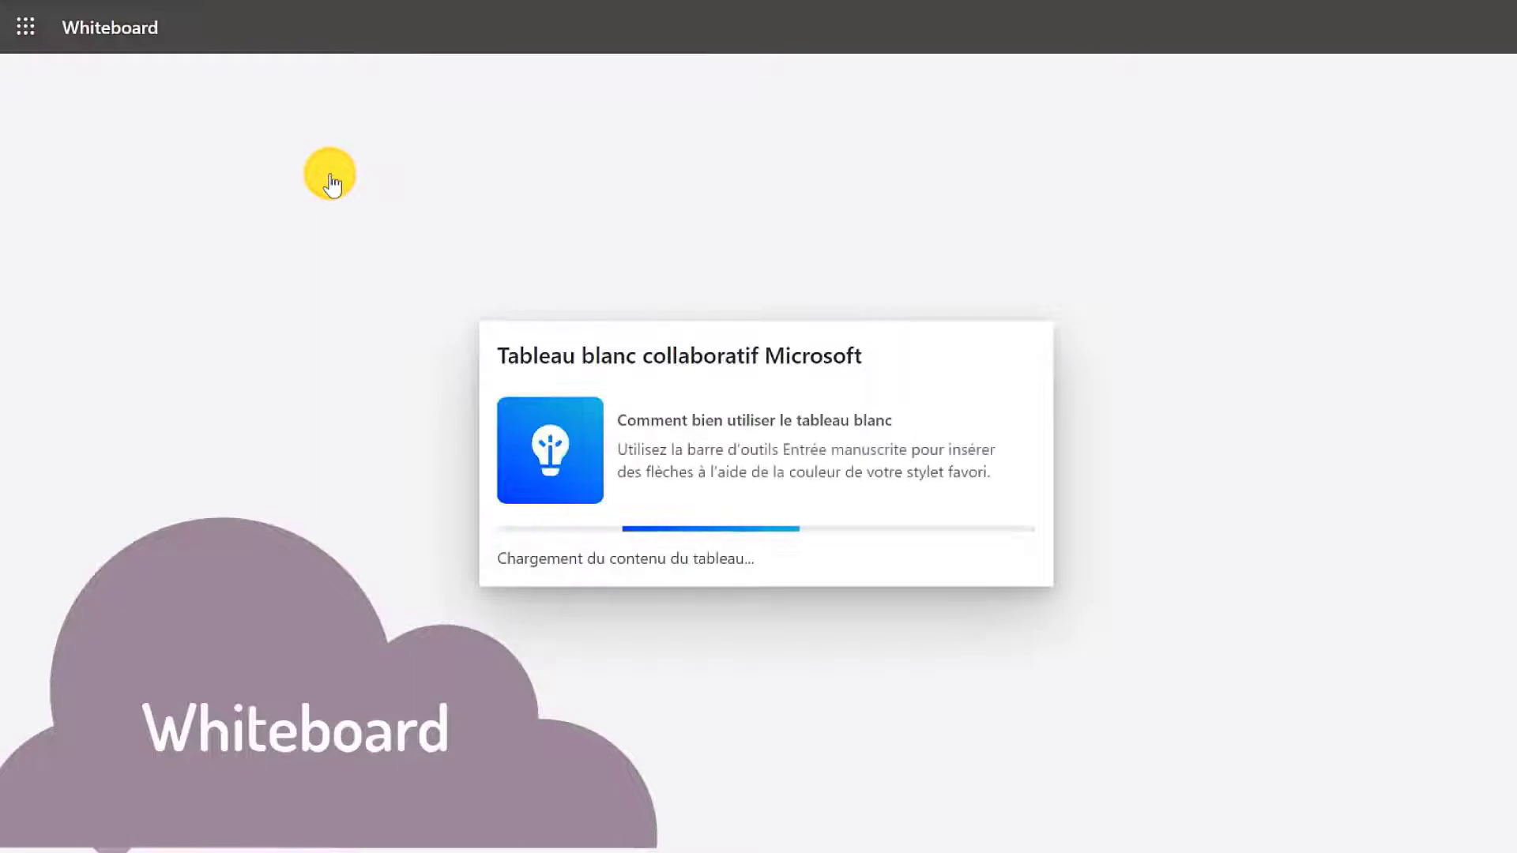
drag(574, 358, 558, 412)
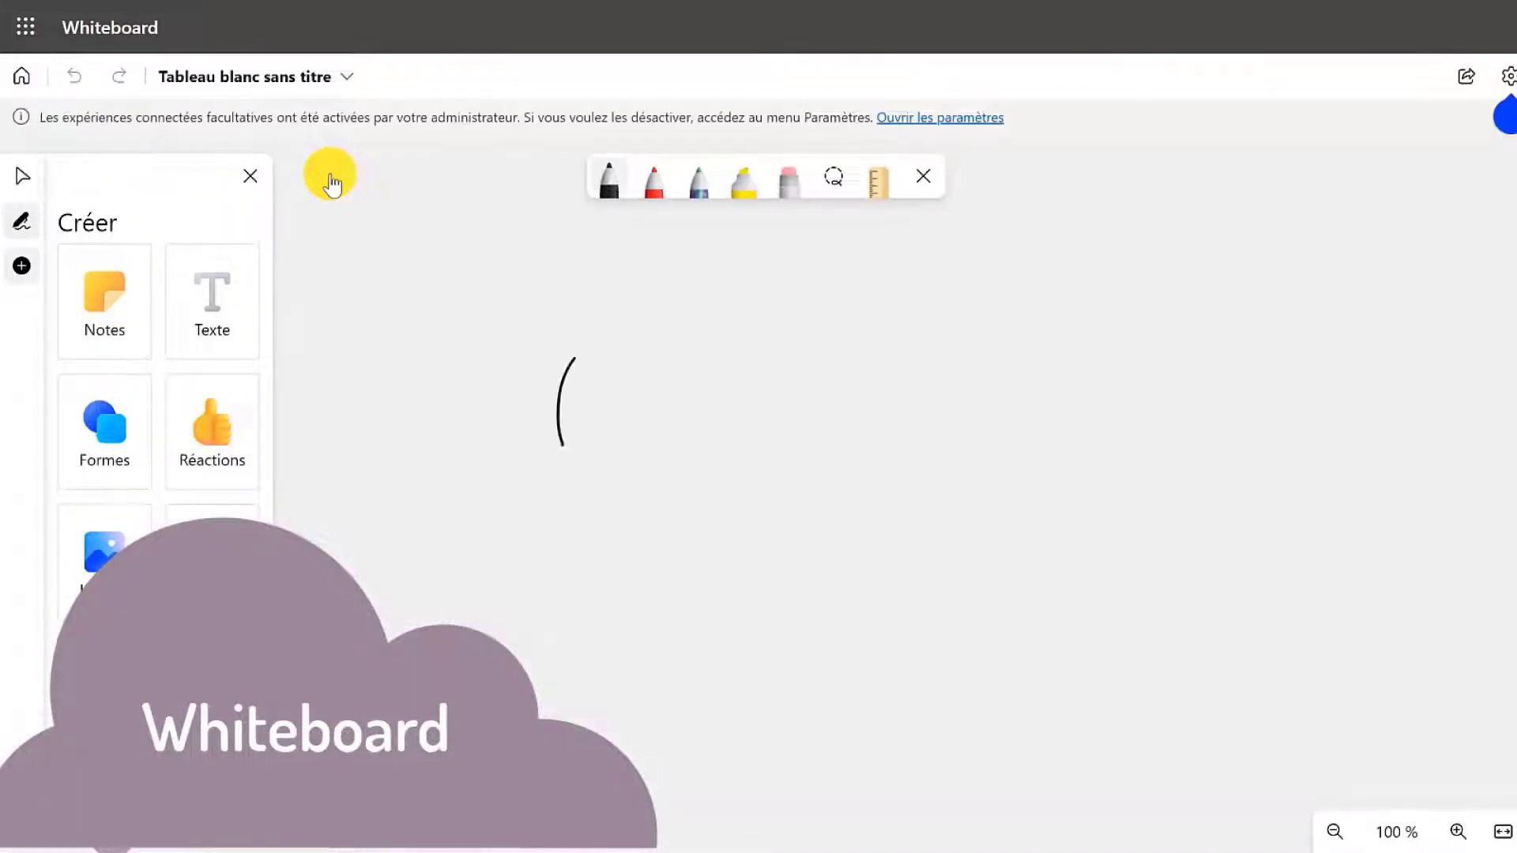
drag(695, 276, 708, 621)
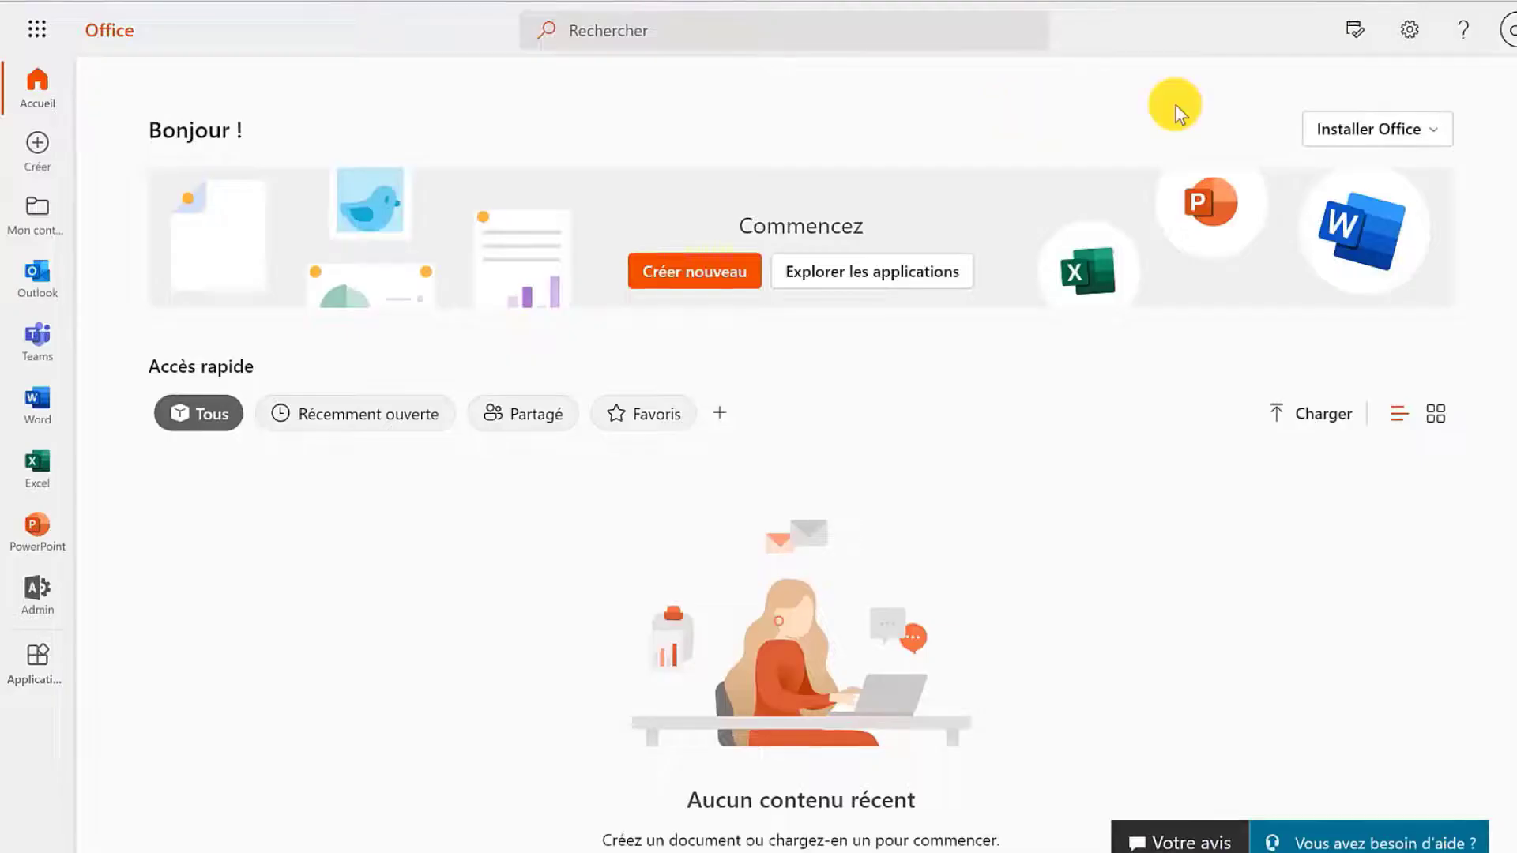
Step: From the Office home page, choose to install the Office Premium applications
click(1434, 131)
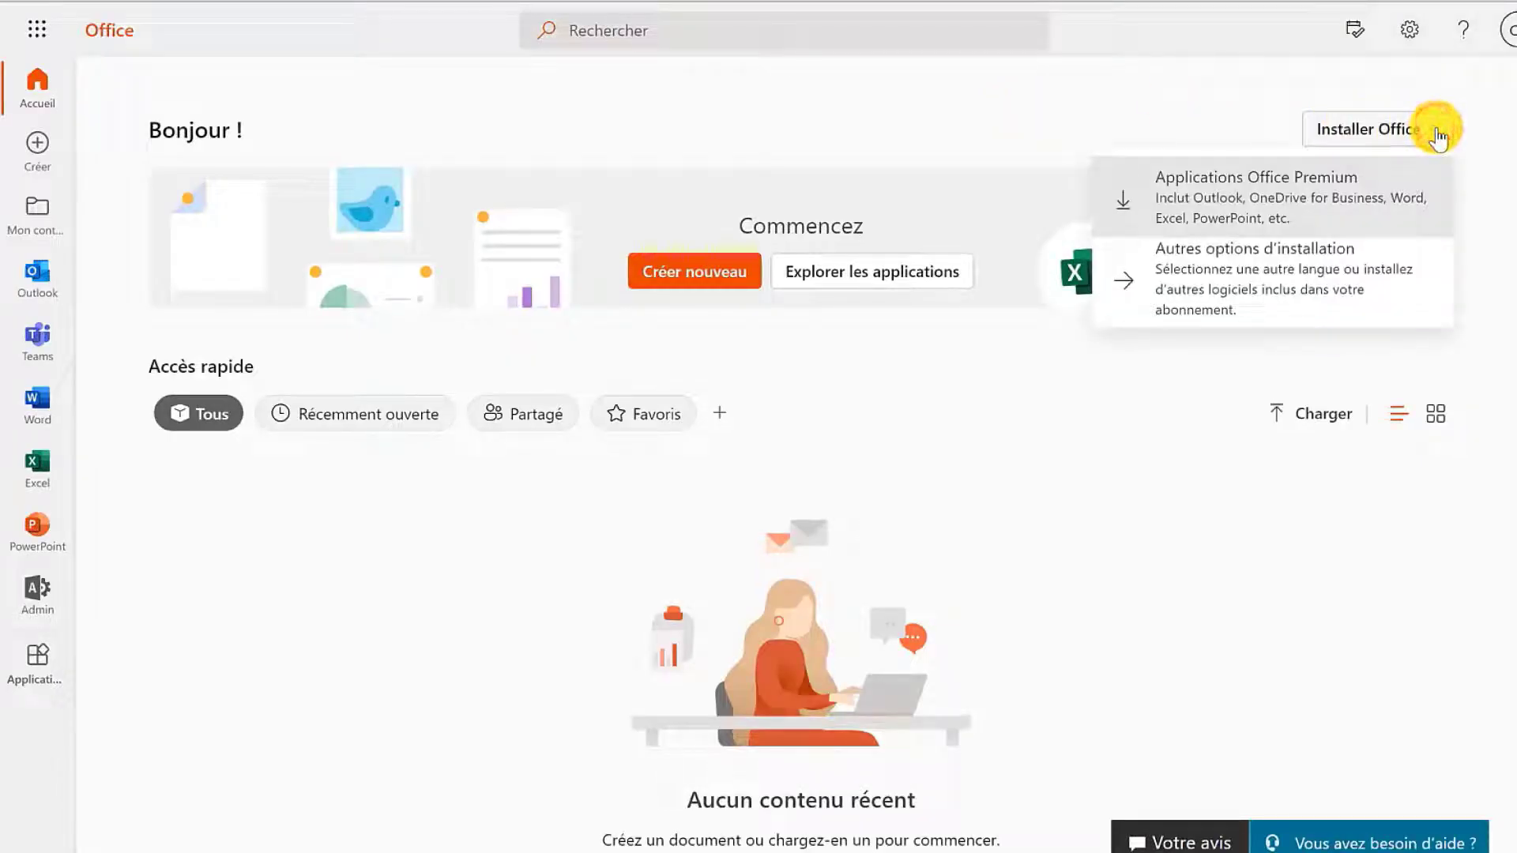
click(1316, 215)
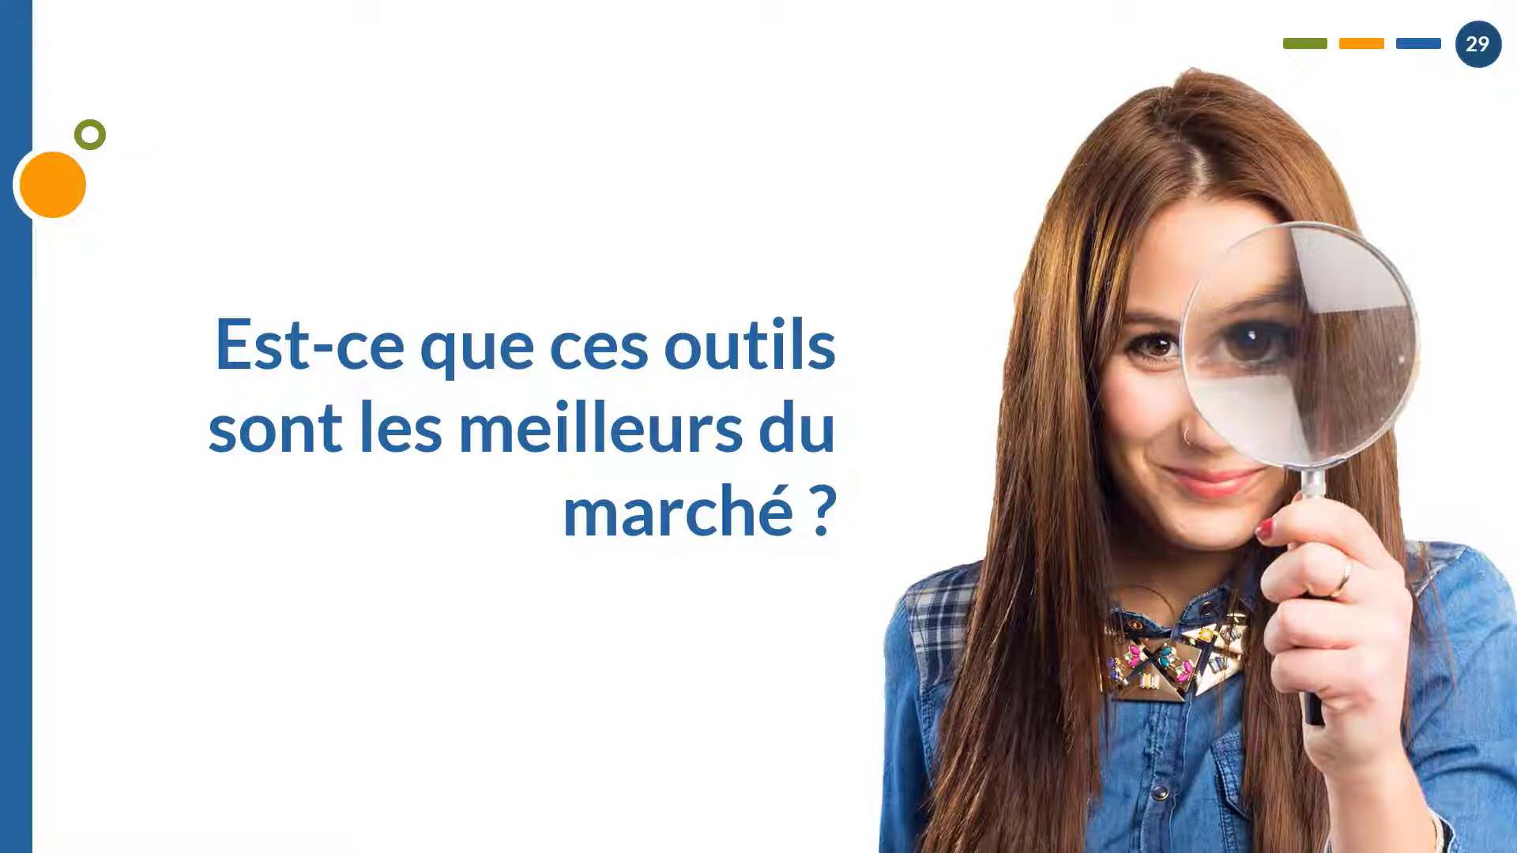
key(Right)
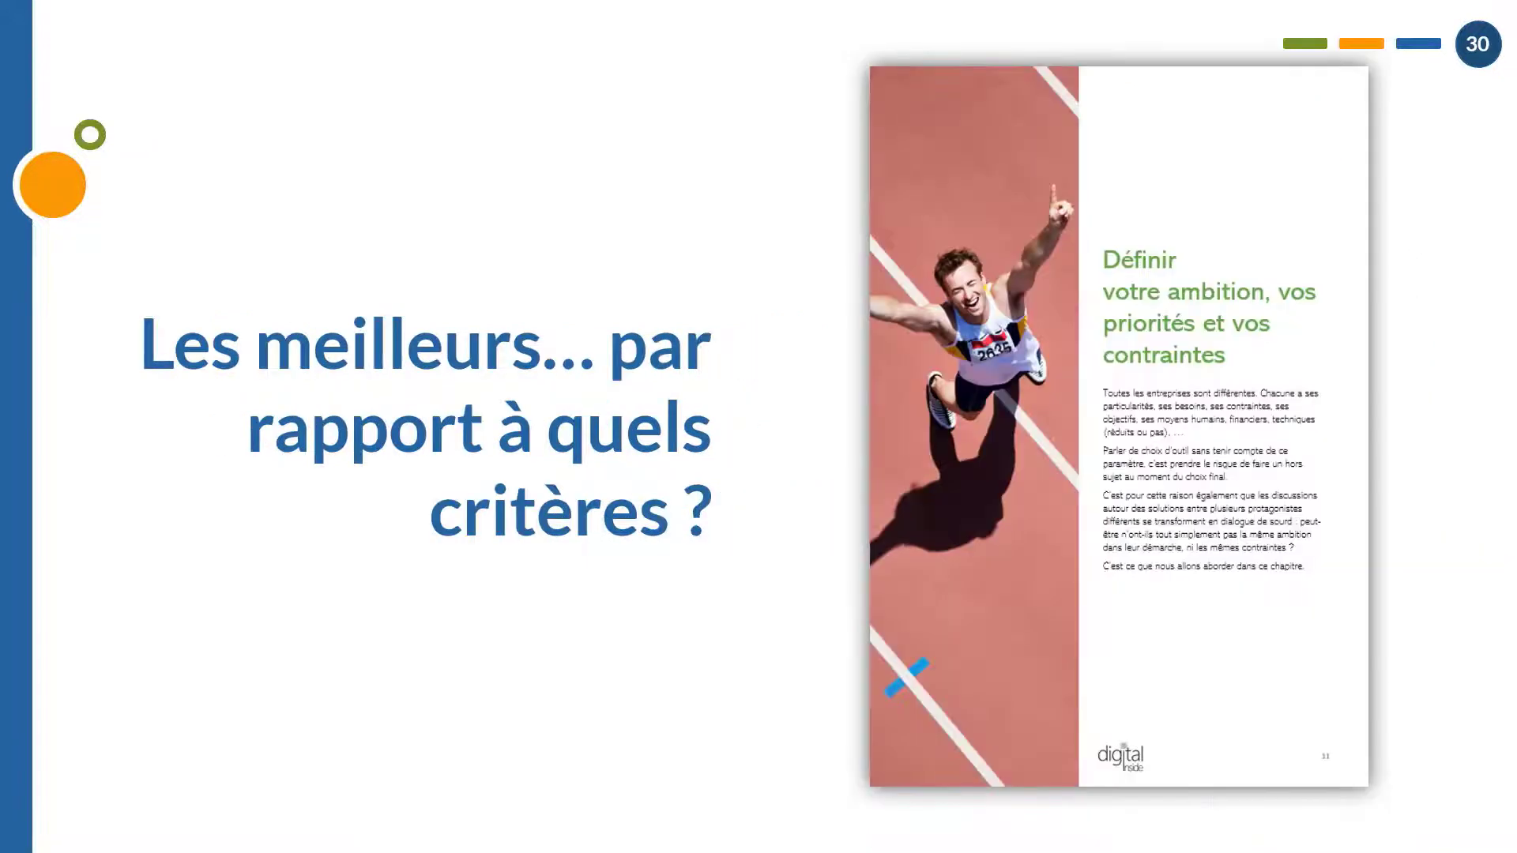